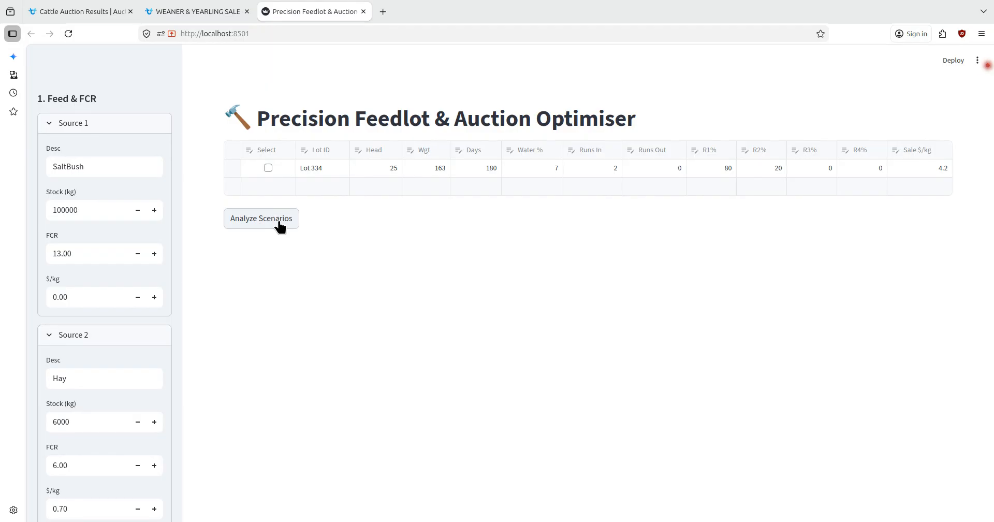
Look at Lot 334 in the weaner and yearling sale listing and skim the optimiser's feed, water and setup inputs
left_click(175, 16)
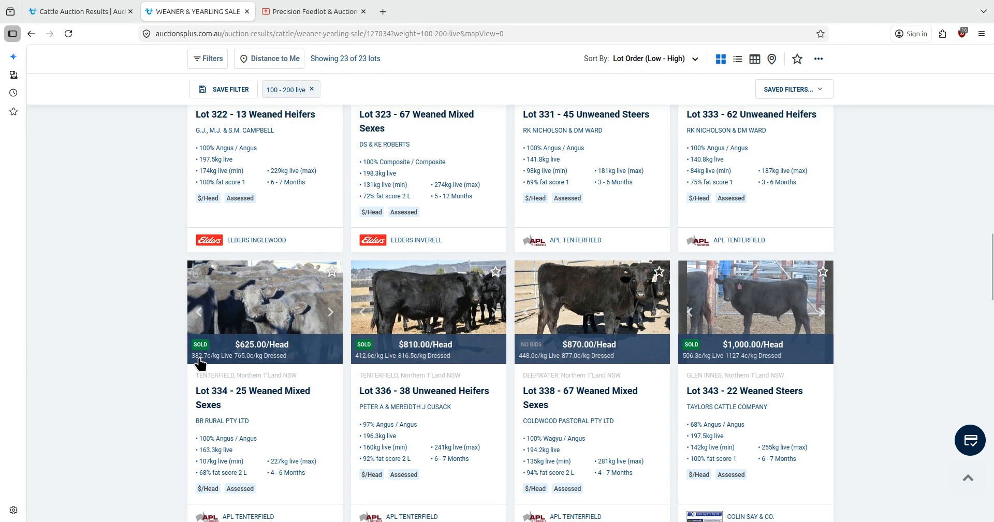
left_click(277, 12)
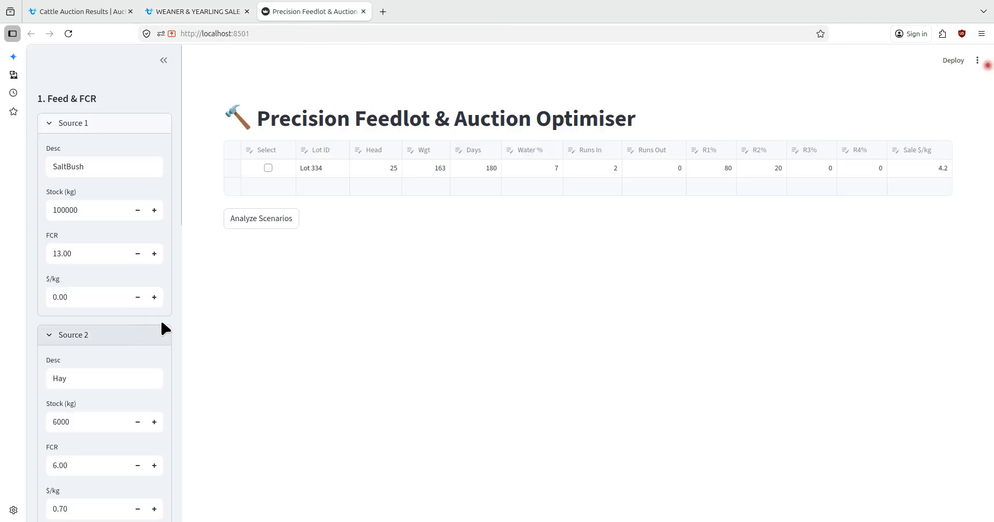
scroll(177, 313, "down", 12)
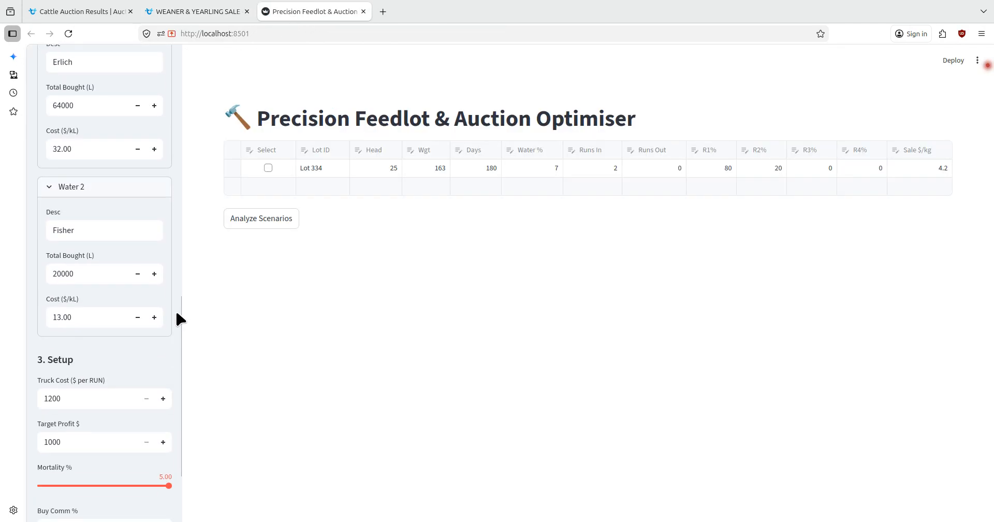
left_click(62, 446)
scroll(173, 208, "up", 15)
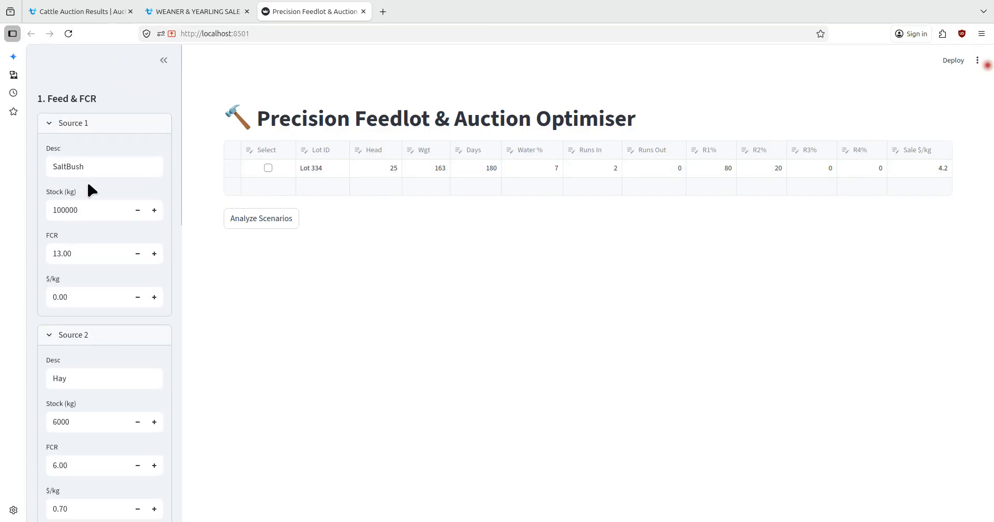
Examine the stock, FCR and price per kilogram of feed Sources 1 and 2, and the fields inside Source 3
left_click(84, 210)
scroll(94, 356, "down", 4)
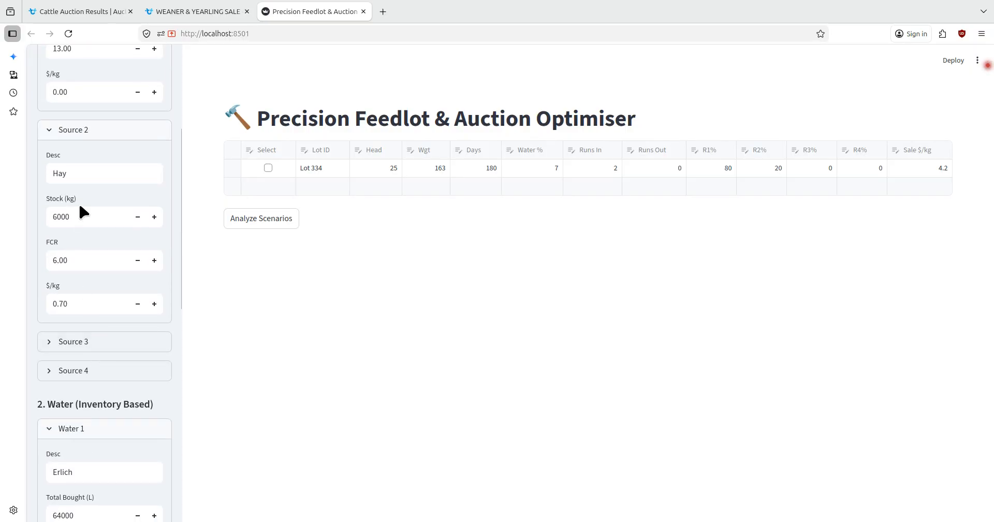
left_click(76, 261)
left_click(81, 302)
key("ctrl+a")
left_click(81, 216)
scroll(176, 276, "up", 5)
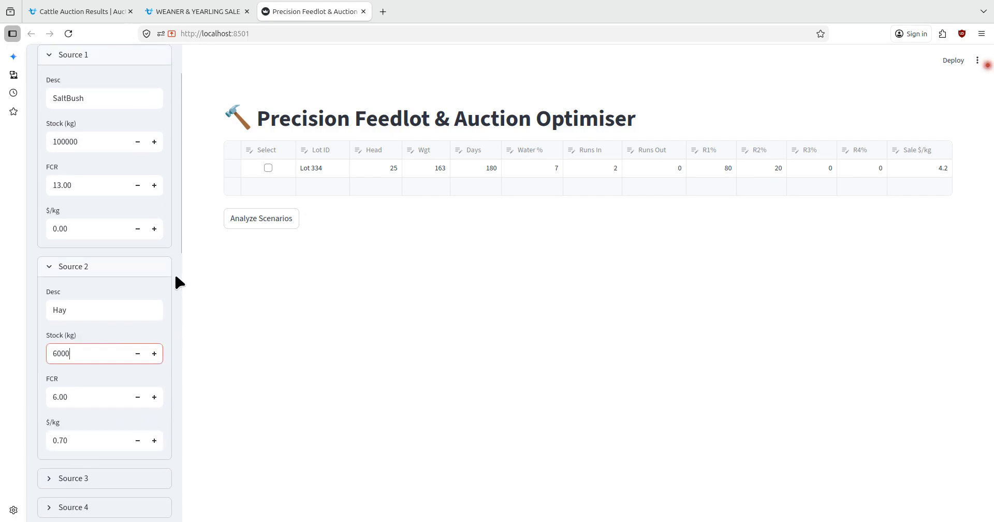
scroll(176, 273, "up", 3)
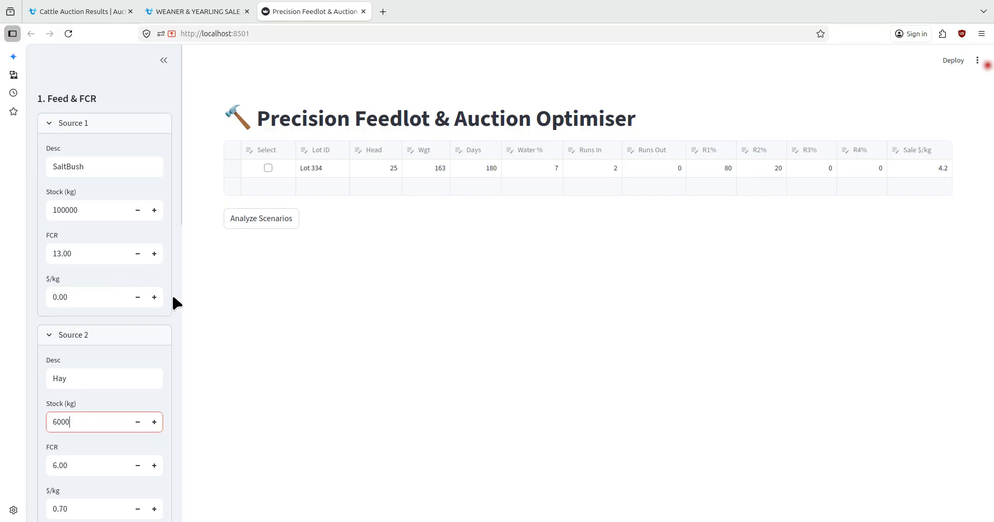
scroll(174, 320, "down", 4)
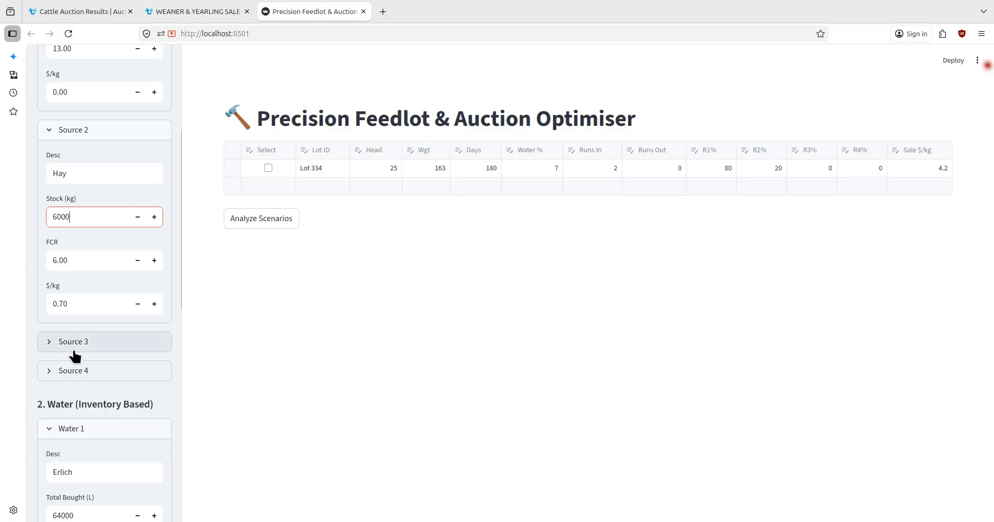
left_click(51, 344)
scroll(101, 344, "down", 3)
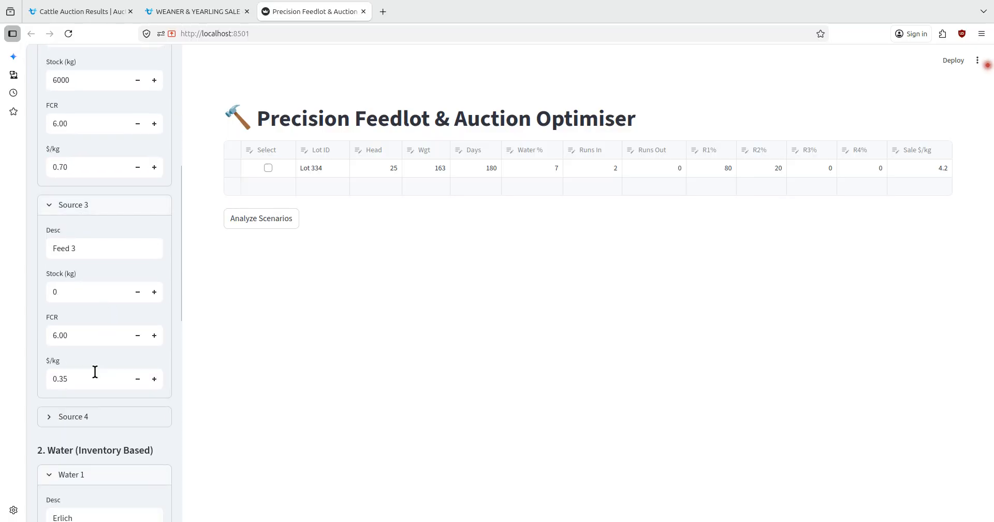
left_click(50, 207)
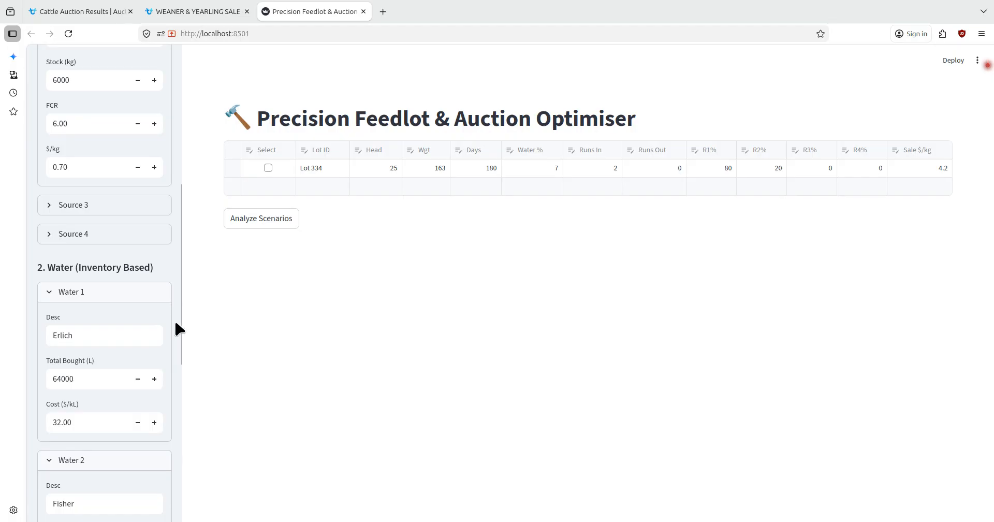
Examine the description, total litres bought and cost per kilolitre of the Water 1 and Water 2 supplies
scroll(175, 319, "down", 3)
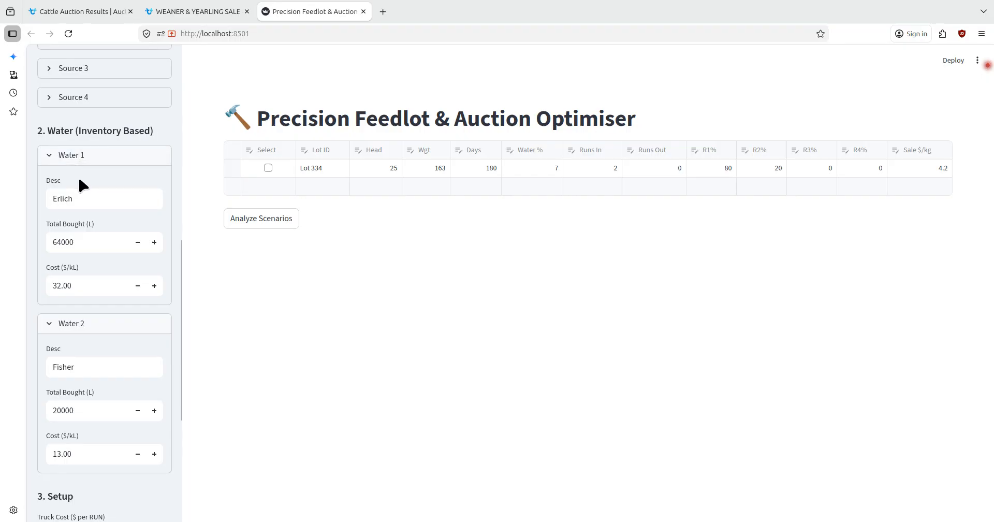
left_click(80, 198)
left_click(88, 245)
left_click(80, 286)
scroll(123, 351, "down", 3)
left_click(82, 229)
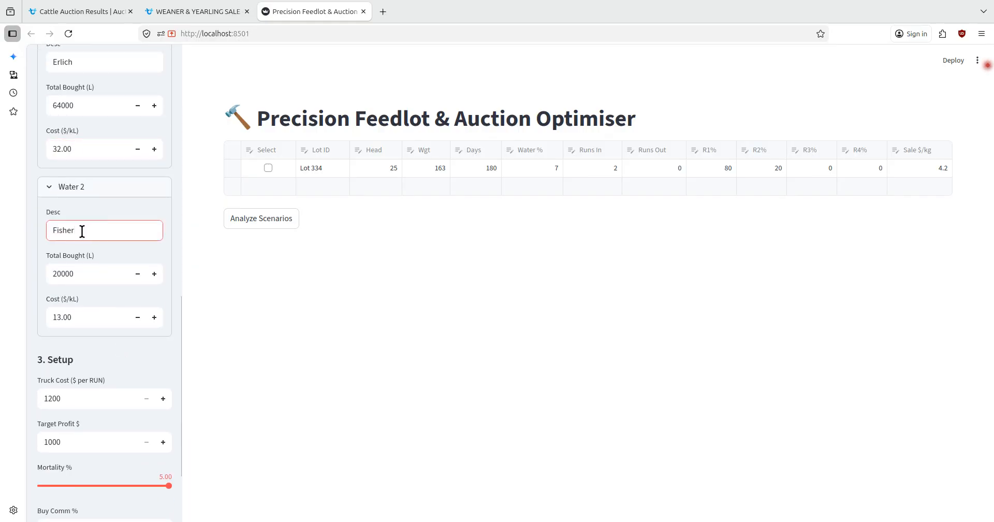
left_click(84, 275)
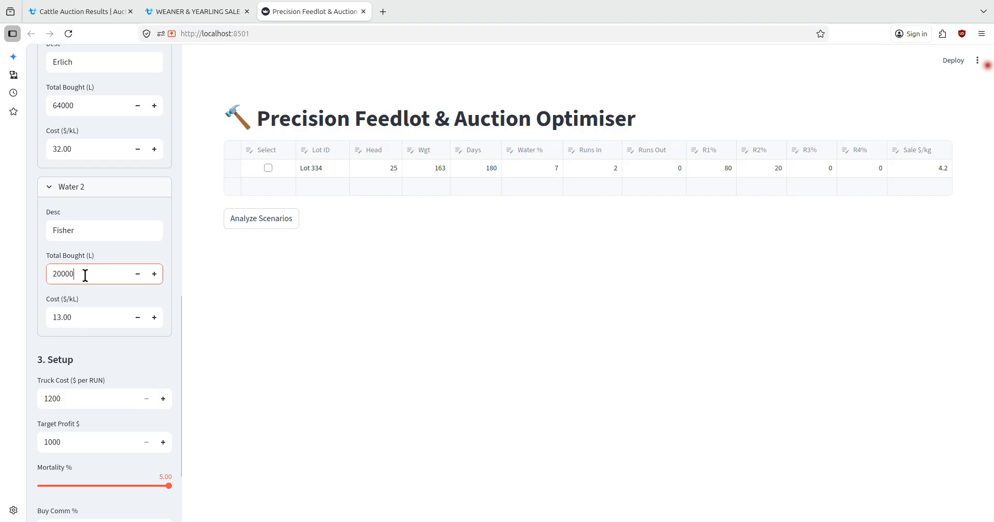
left_click(81, 318)
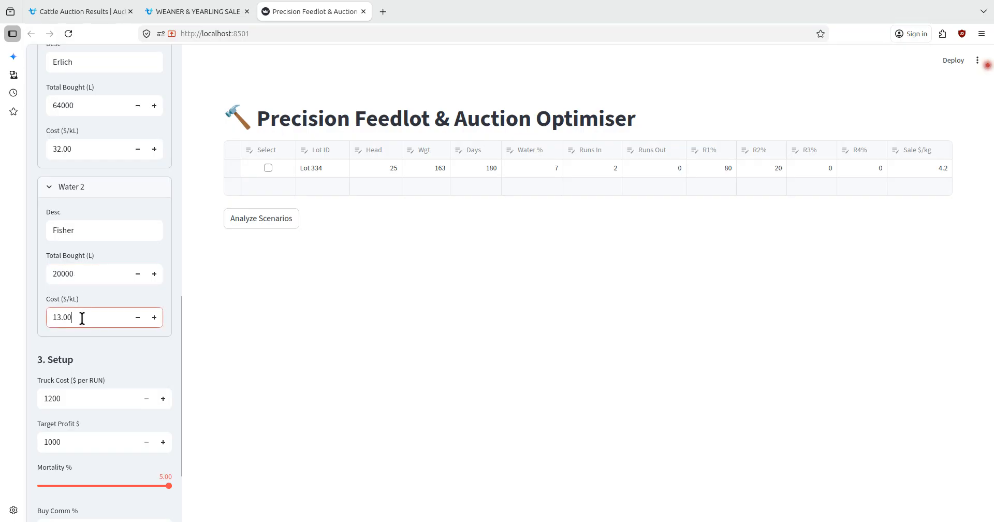
left_click_drag(76, 318, 45, 318)
left_click(29, 310)
scroll(172, 361, "down", 2)
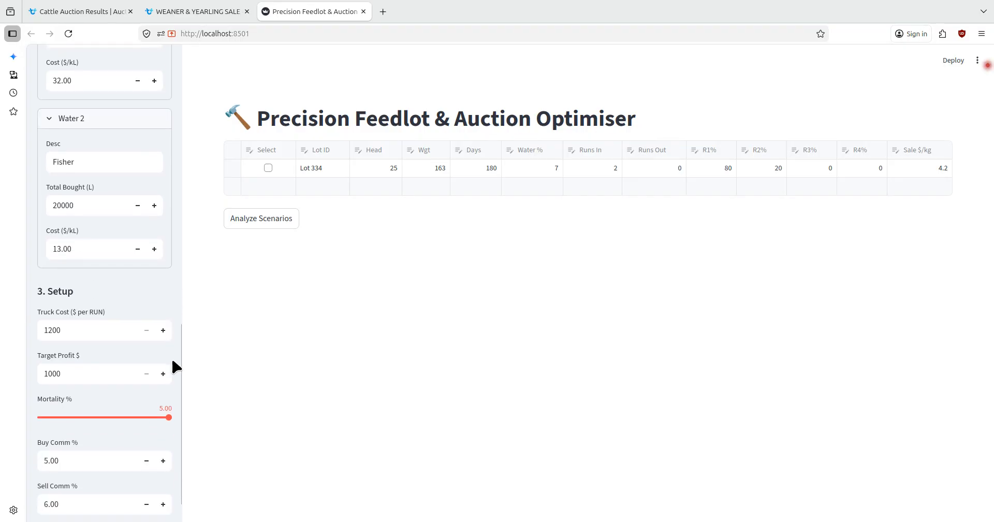
Examine the truck cost per run in the setup and the Runs In value of Lot 334
left_click(87, 330)
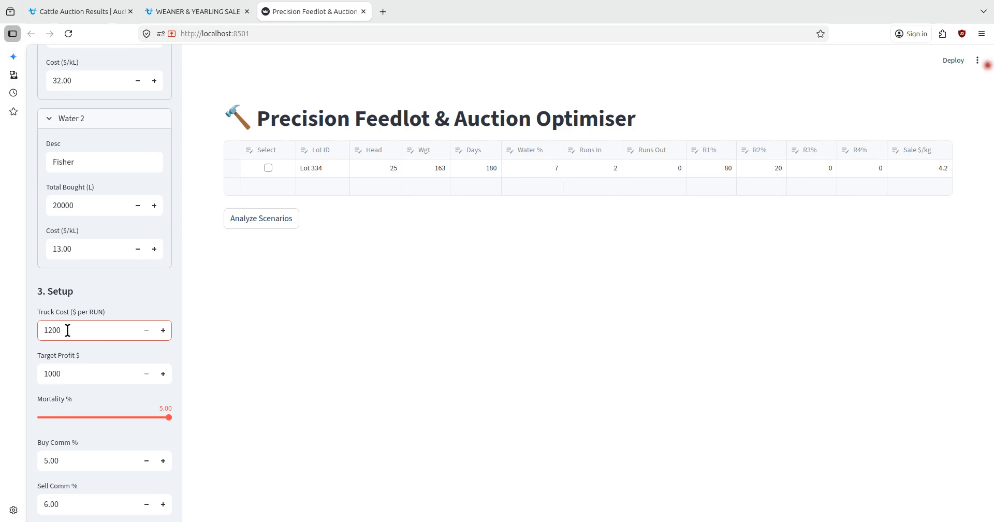
left_click(595, 165)
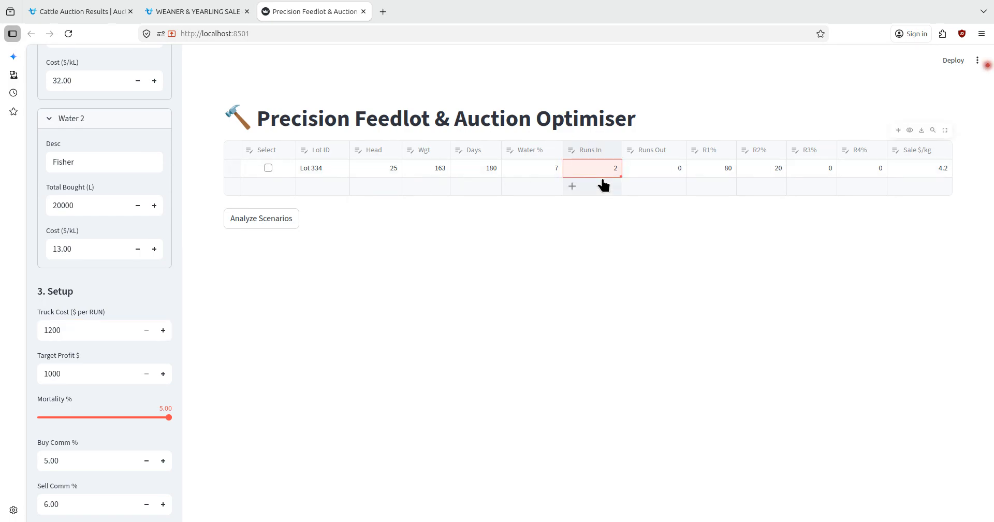
double_click(608, 169)
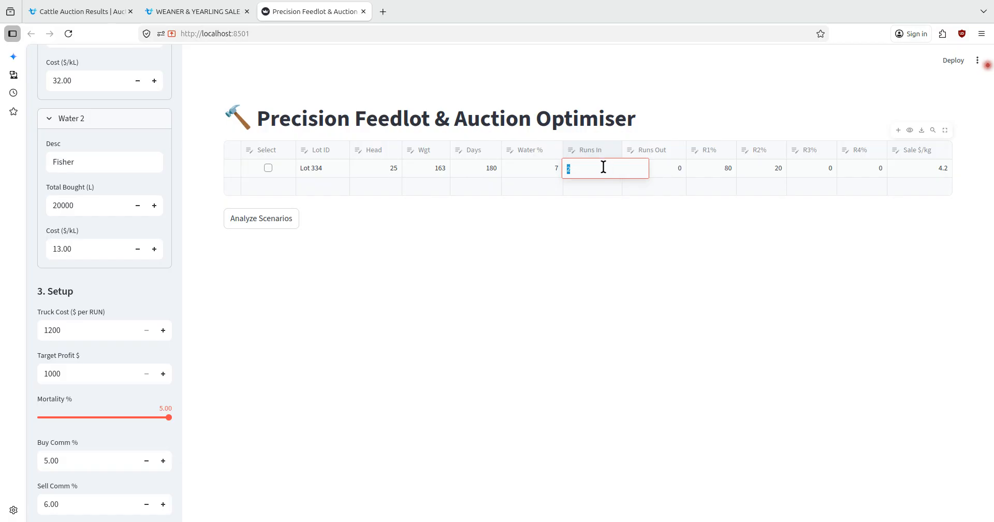
Try a Runs Out value of 1 for Lot 334 and set it back to 0
left_click(657, 168)
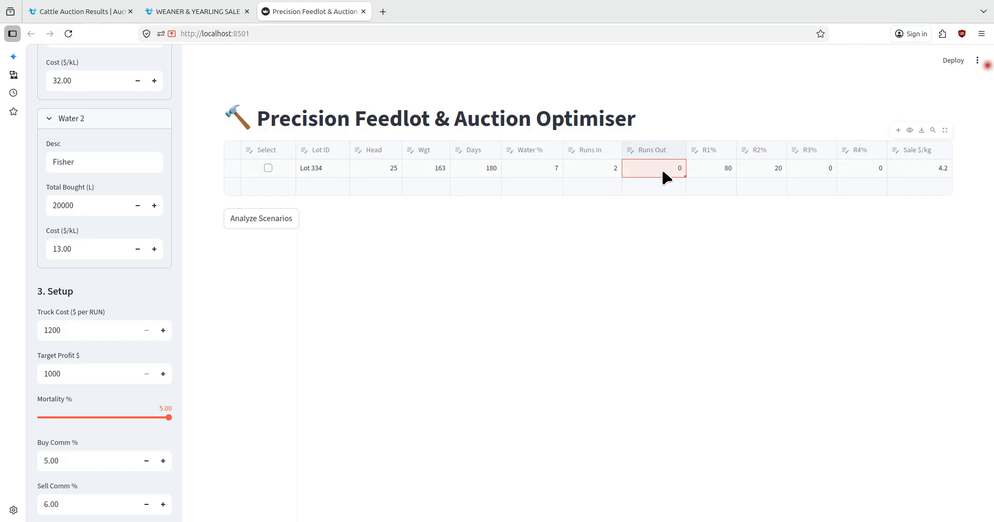
type("1")
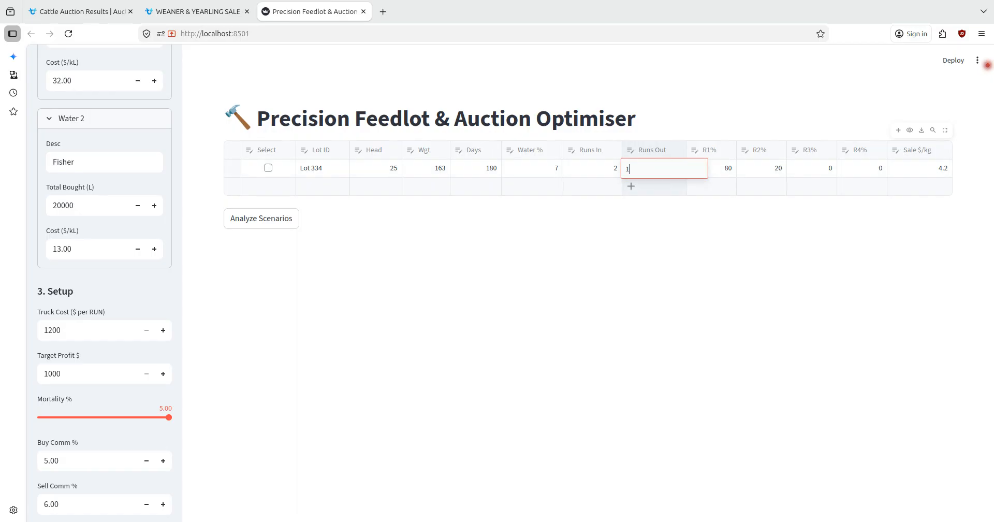
key("Return")
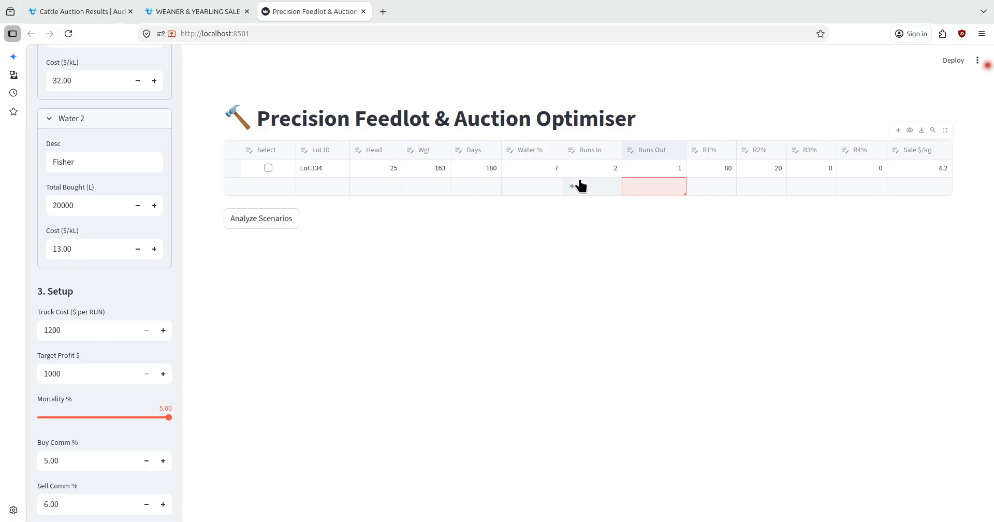
left_click(649, 165)
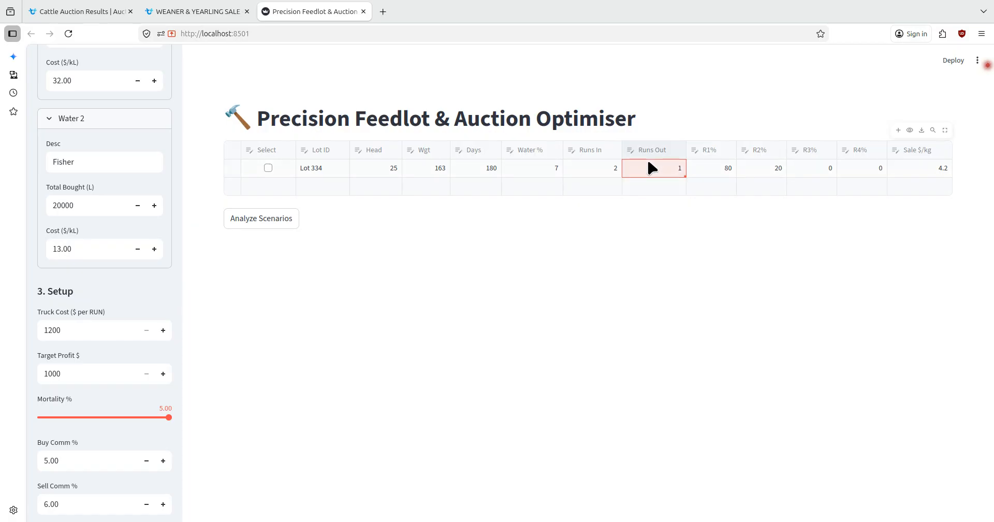
type("0")
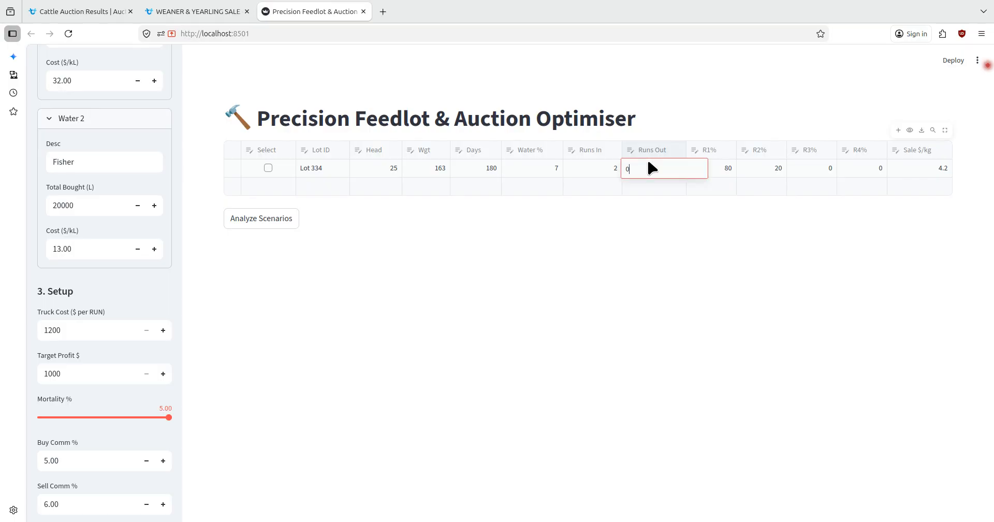
key("Return")
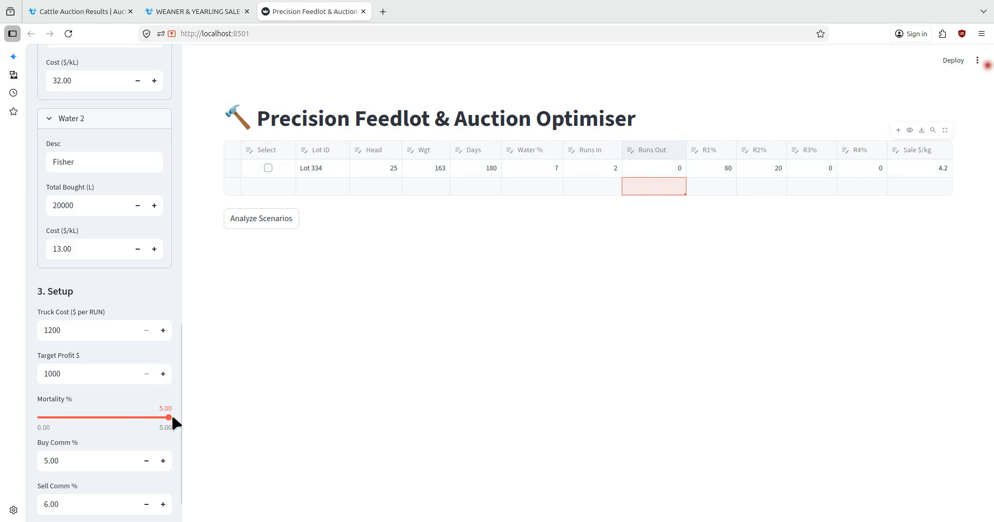
Examine the mortality percentage and the buy and sell commission percentages in the setup
mouse_move(164, 417)
left_mouse_down()
mouse_move(35, 421)
mouse_move(187, 416)
mouse_move(137, 434)
mouse_move(130, 430)
mouse_move(181, 420)
left_mouse_up()
scroll(142, 425, "down", 2)
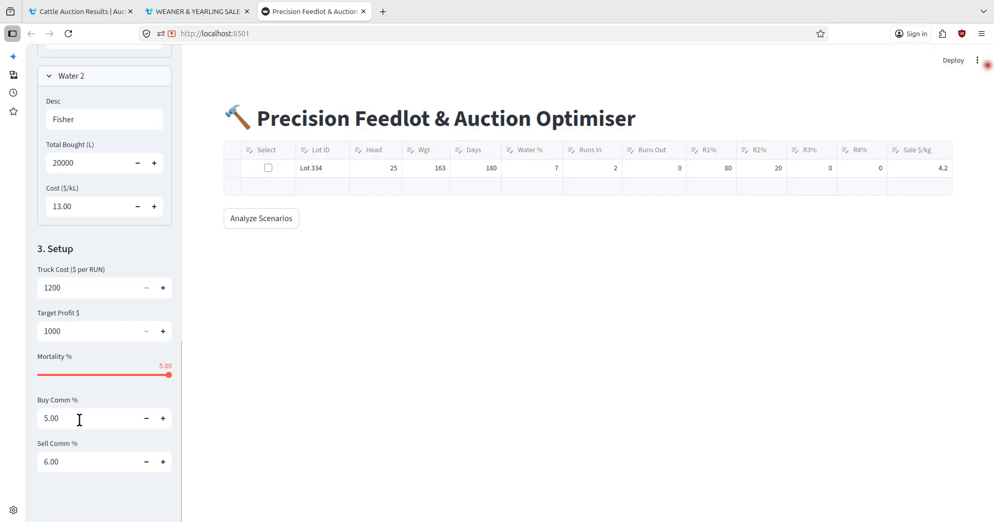
left_click(82, 417)
left_click(81, 459)
left_click_drag(179, 433, 180, 114)
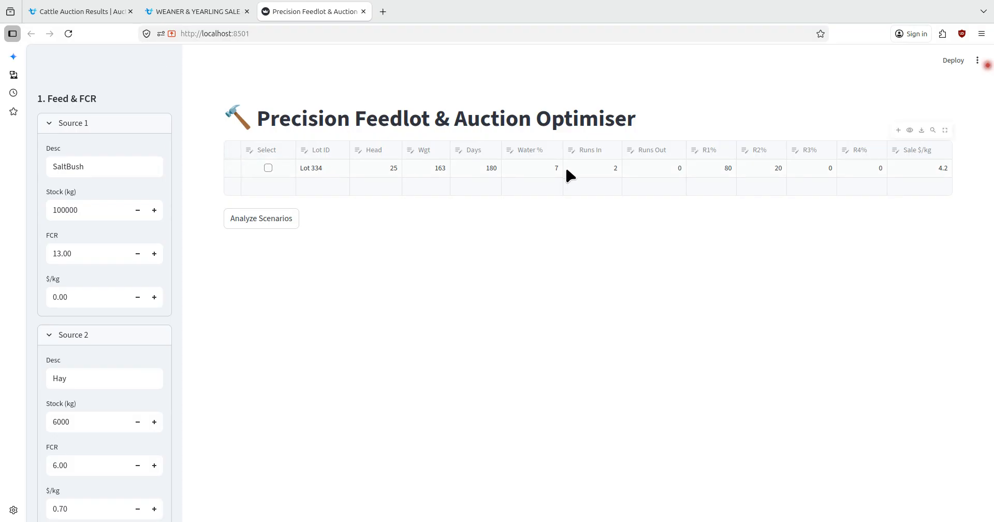
Add two blank lot rows below Lot 334 and delete both of them
left_click(304, 188)
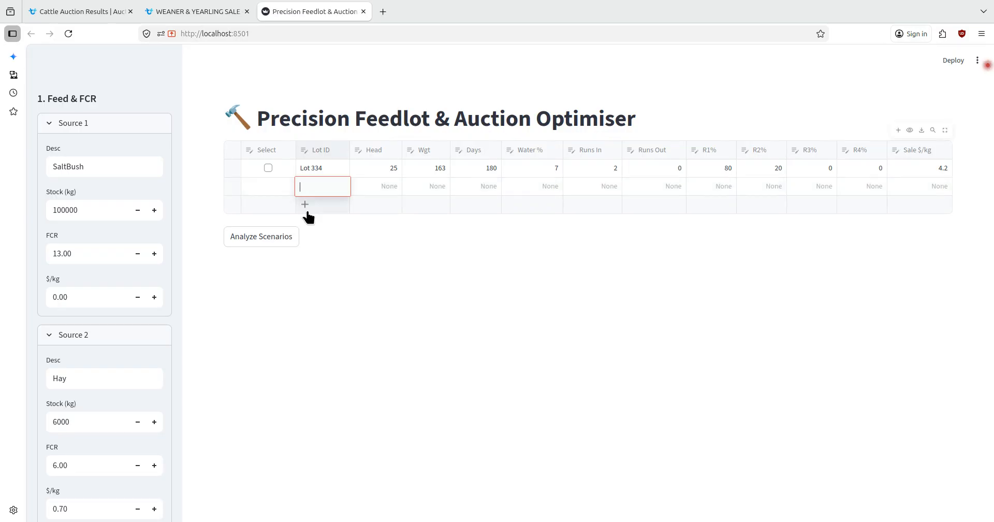
left_click(305, 204)
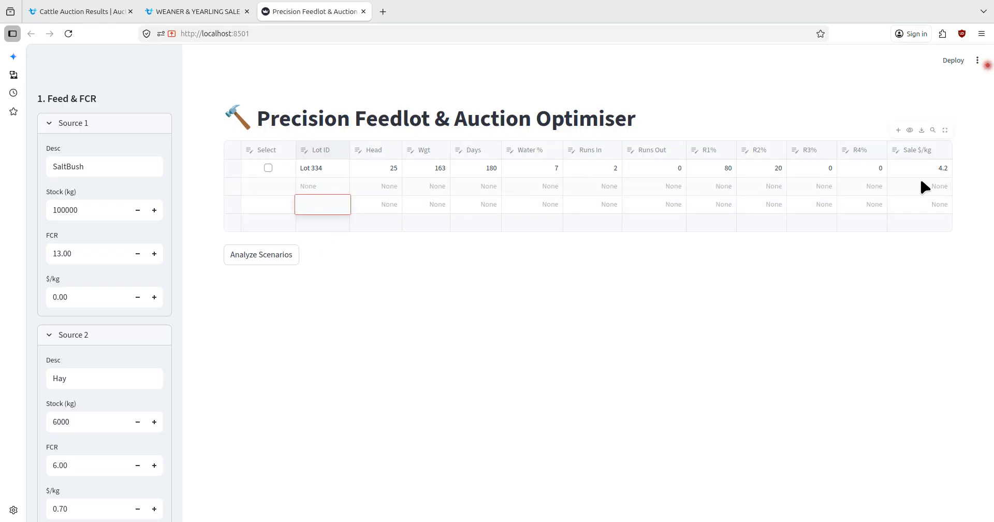
left_click(233, 186)
left_click(232, 204)
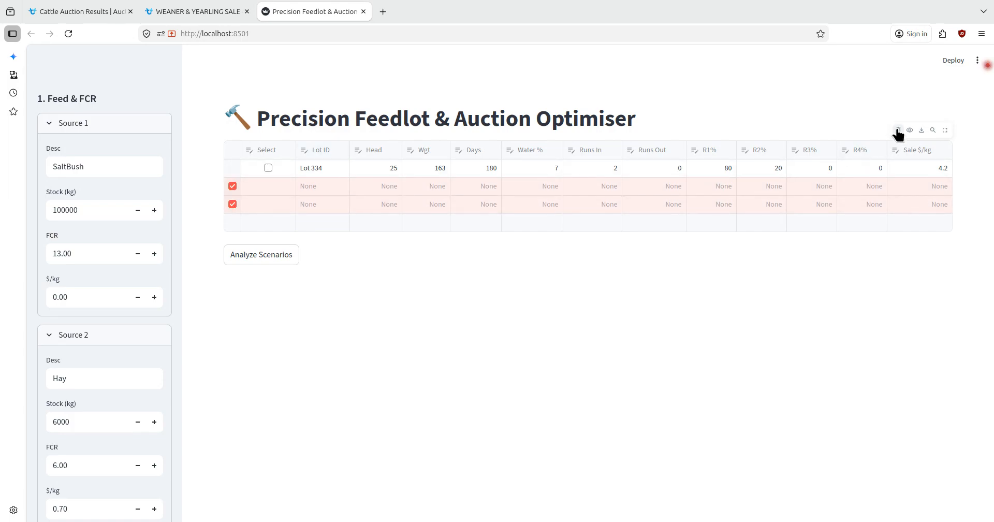
left_click(897, 131)
Run the scenario analysis for Lot 334
left_click(331, 169)
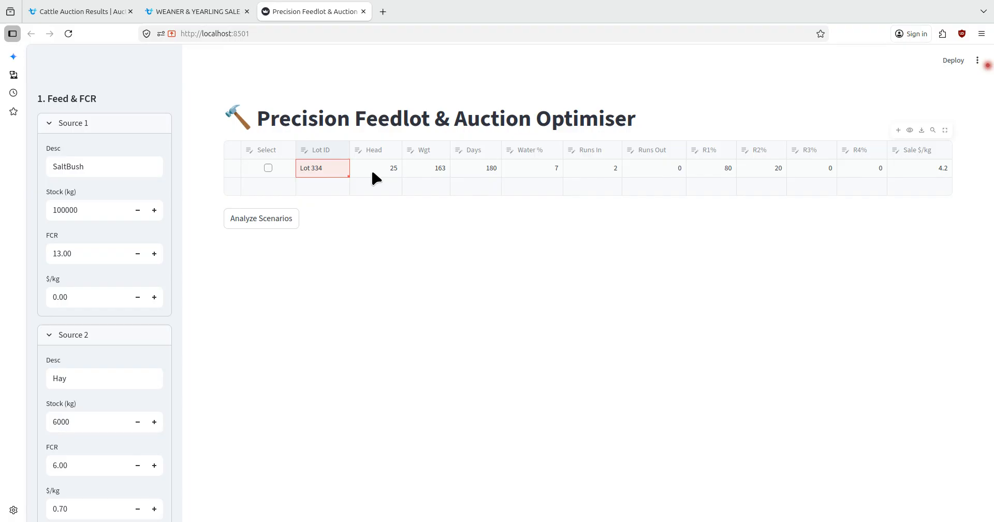
left_click(285, 218)
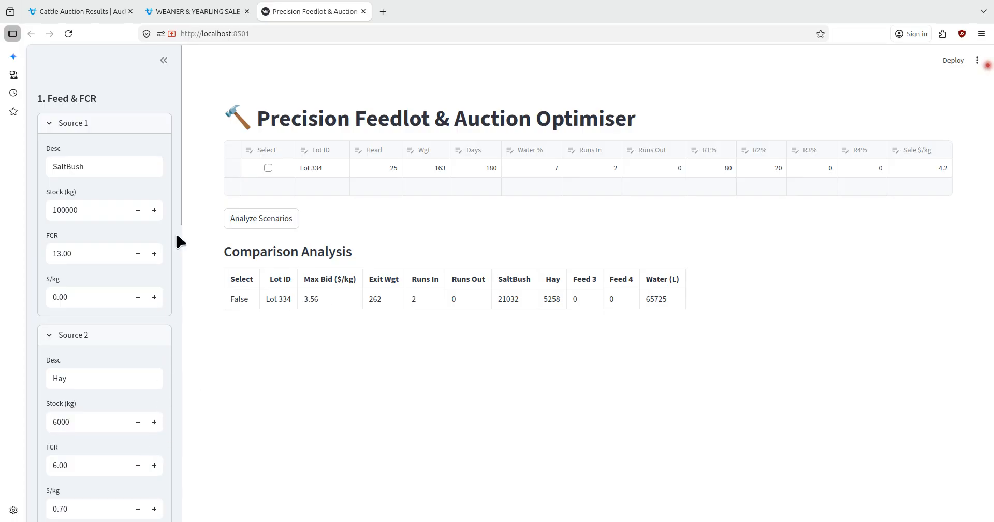
Examine the target profit setting and the R1% and R2% ration shares of Lot 334
left_click_drag(179, 219, 186, 501)
left_click_drag(67, 390, 39, 393)
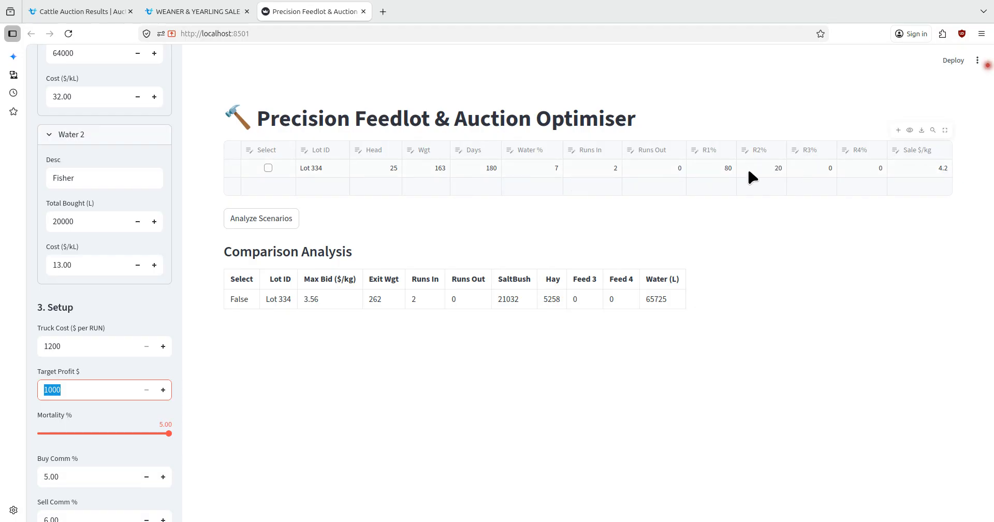
left_click(716, 152)
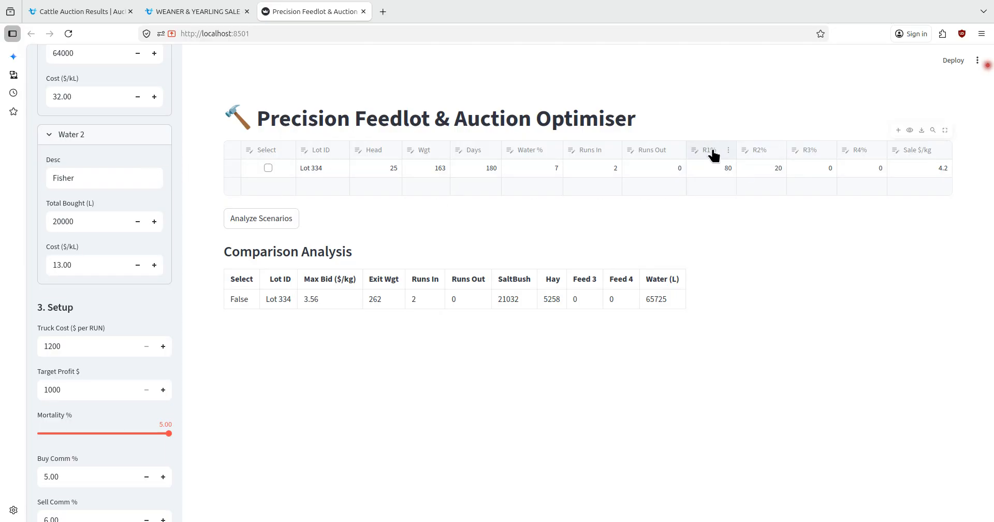
left_click(720, 169)
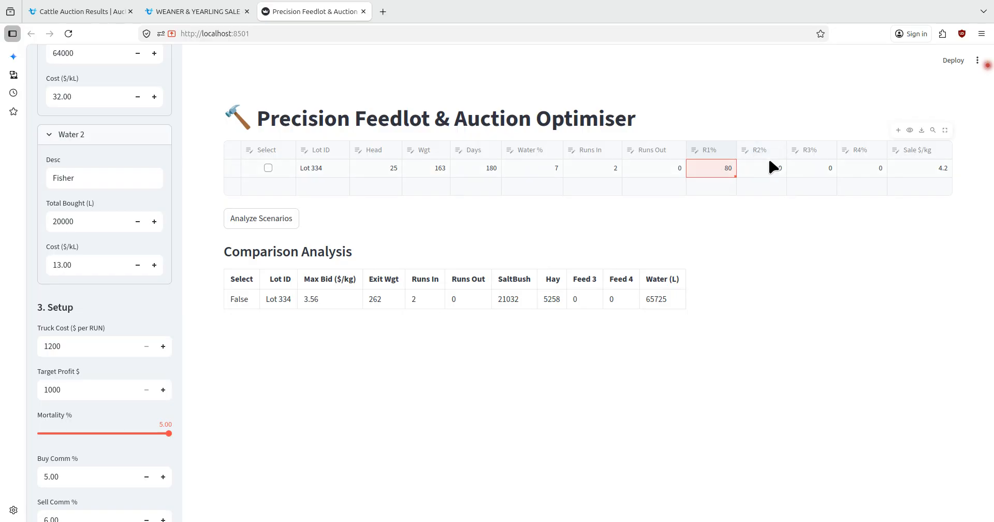
left_click(772, 170)
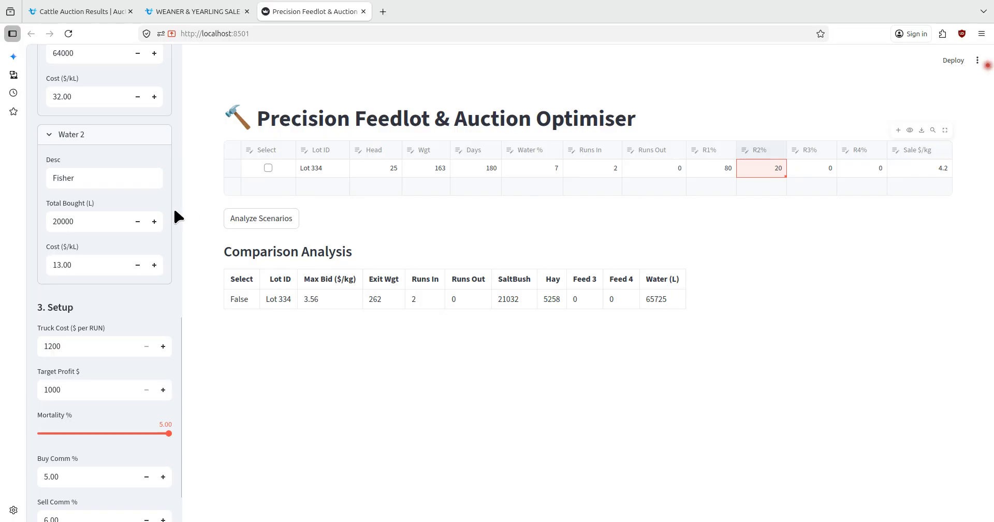
Examine the Hay source's FCR and the Hay and SaltBush amounts in Lot 334's comparison results
scroll(178, 219, "up", 4)
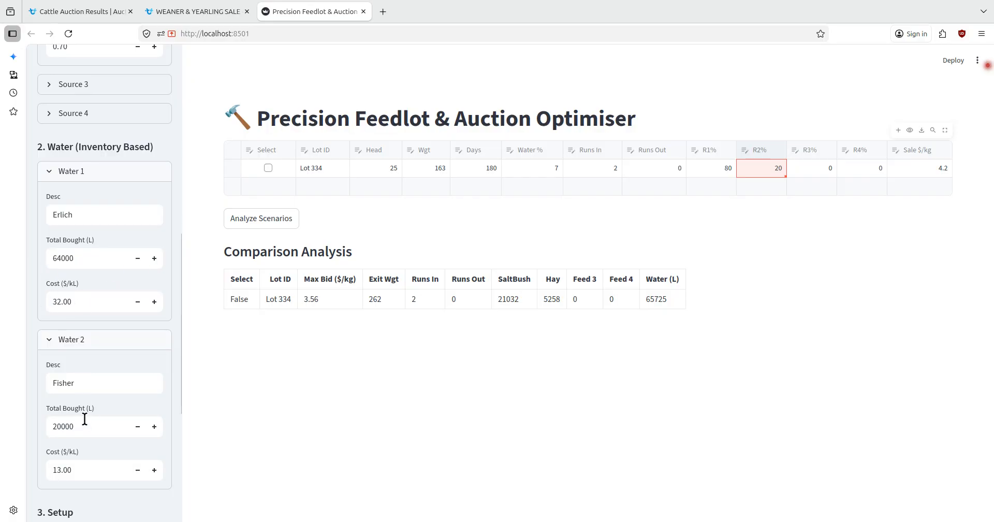
scroll(104, 176, "up", 4)
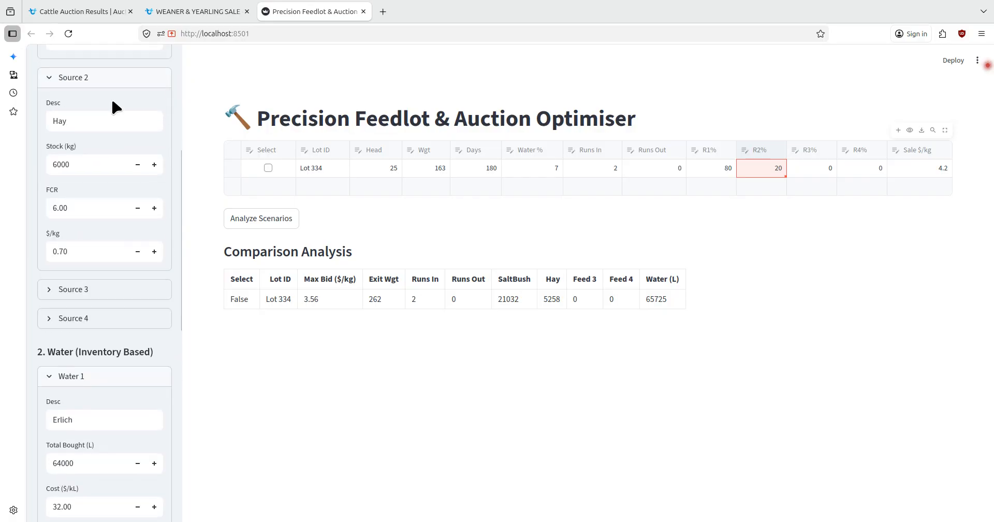
double_click(74, 203)
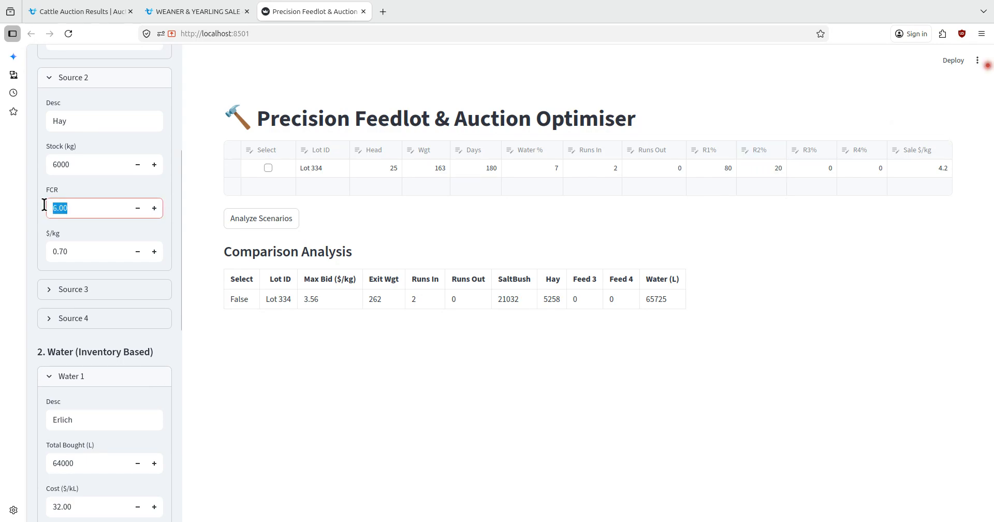
left_click(549, 296)
left_click_drag(560, 294, 543, 299)
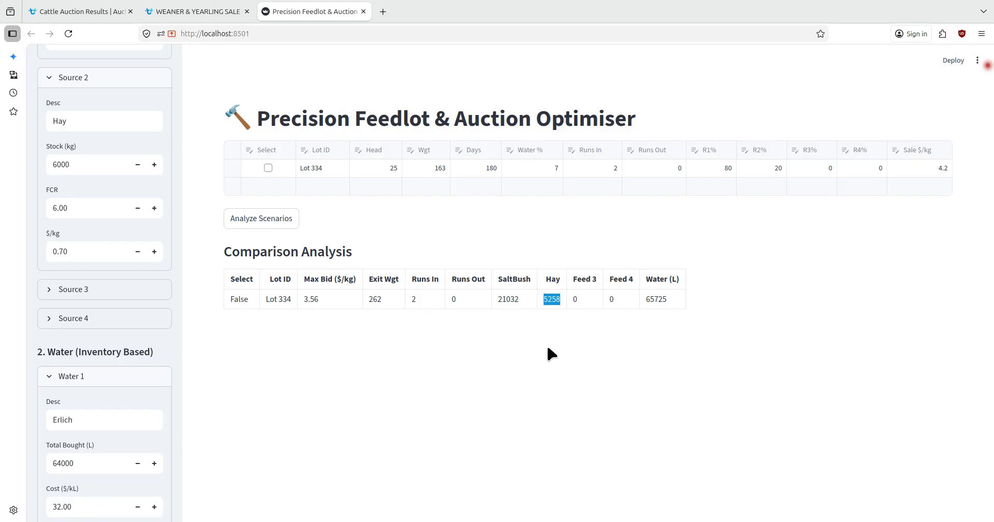
left_click_drag(519, 299, 498, 301)
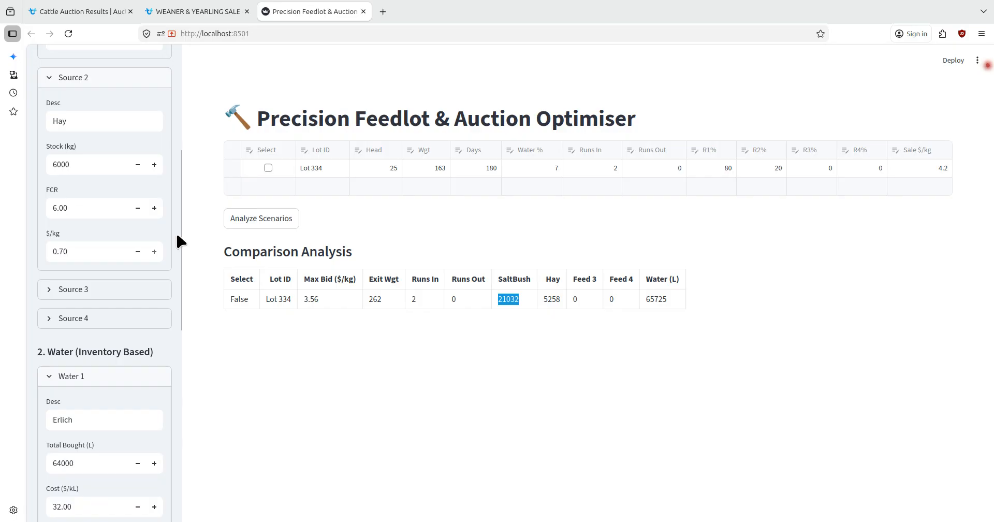
Compare the SaltBush stock in Source 1 with the feed amounts in Lot 334's comparison results
scroll(177, 235, "up", 4)
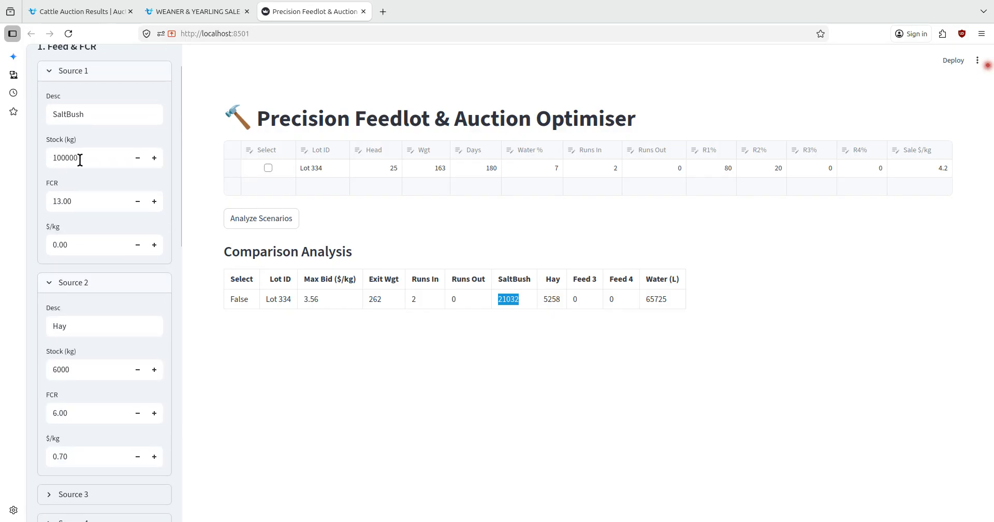
left_click_drag(95, 158, 48, 158)
left_click_drag(520, 299, 502, 300)
left_click(547, 303)
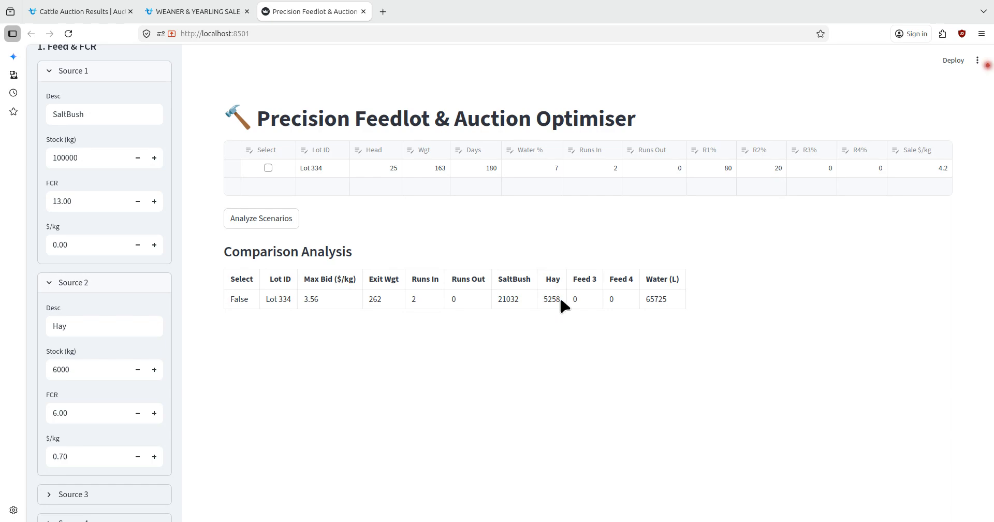
left_click_drag(561, 299, 547, 298)
Set the Hay stock in Source 2 to 5000 kg and rerun the scenario analysis
left_click(83, 365)
left_click_drag(104, 371, 30, 369)
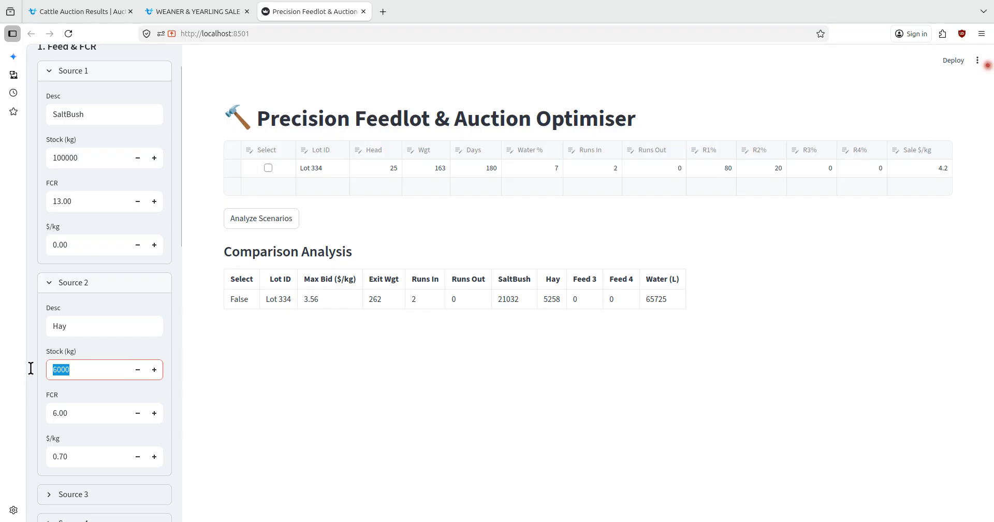
type("5000")
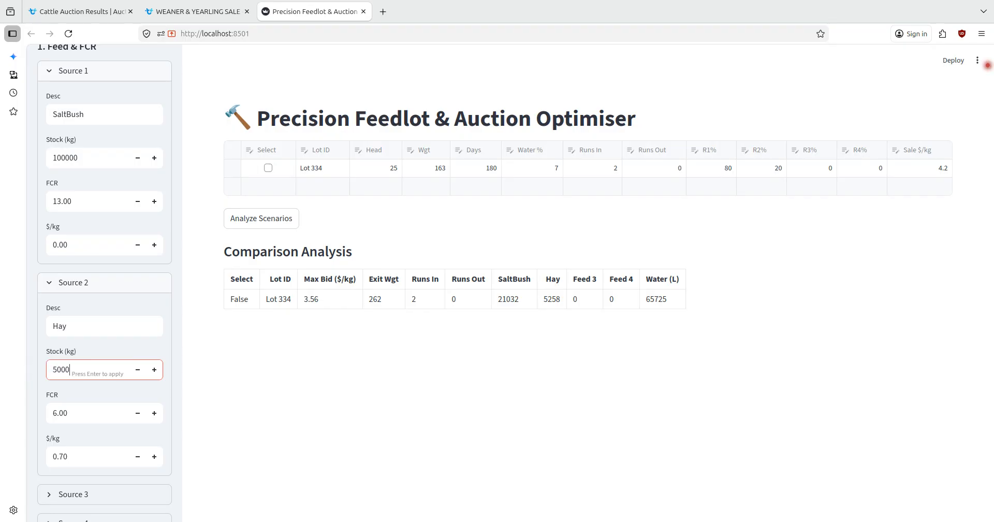
key("Return")
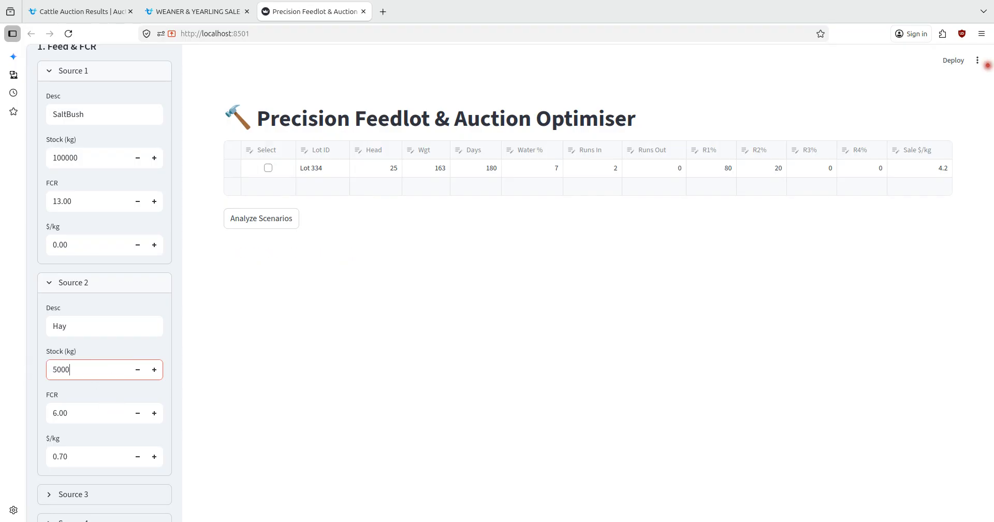
left_click(263, 218)
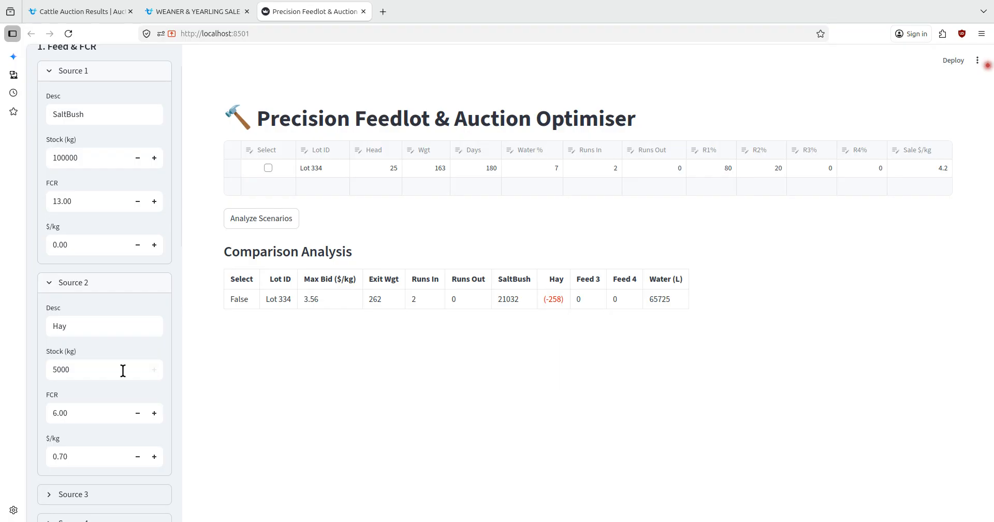
Restore the Hay stock in Source 2 to 6000 kg and rerun the scenario analysis
left_click_drag(82, 368, 28, 370)
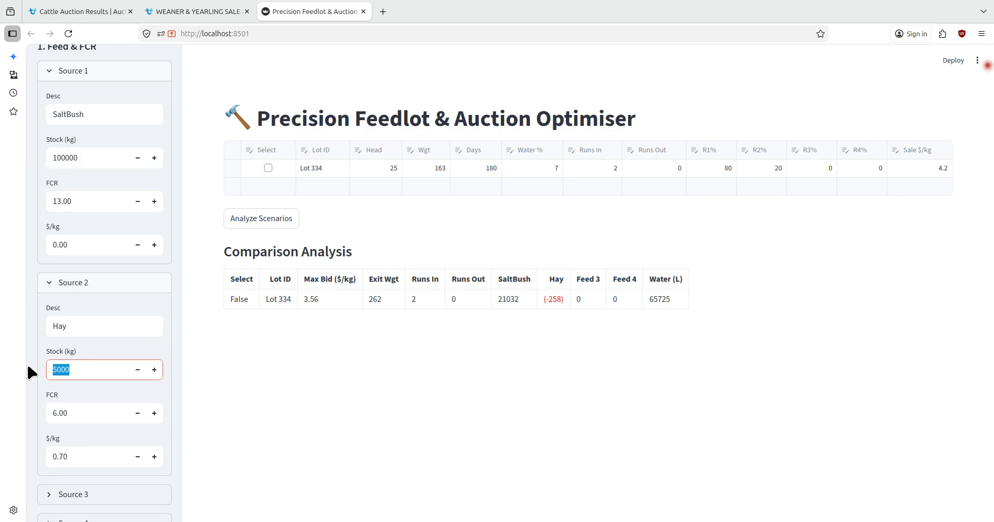
type("6000")
key("Return")
left_click(278, 225)
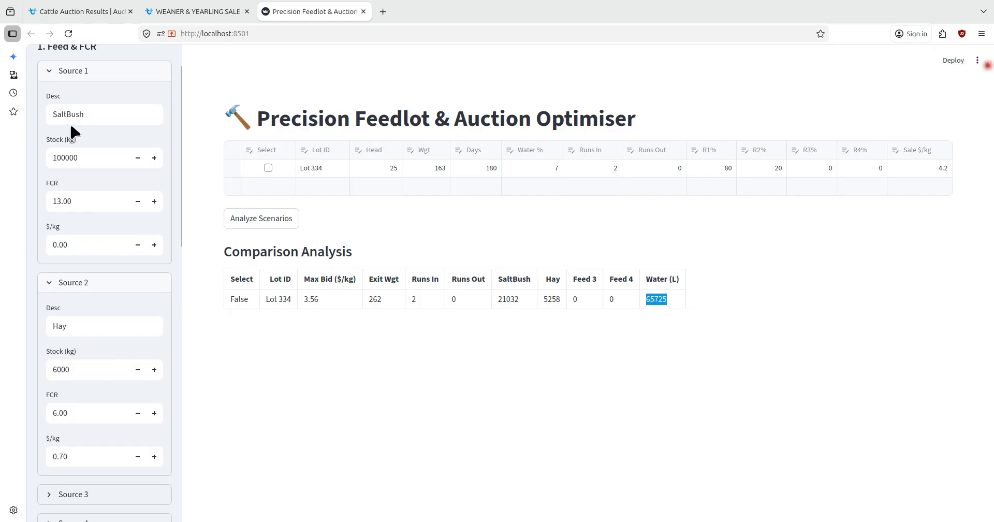
Set the total bought for the Water 2 source to 0 L and rerun the scenario analysis
scroll(98, 260, "down", 6)
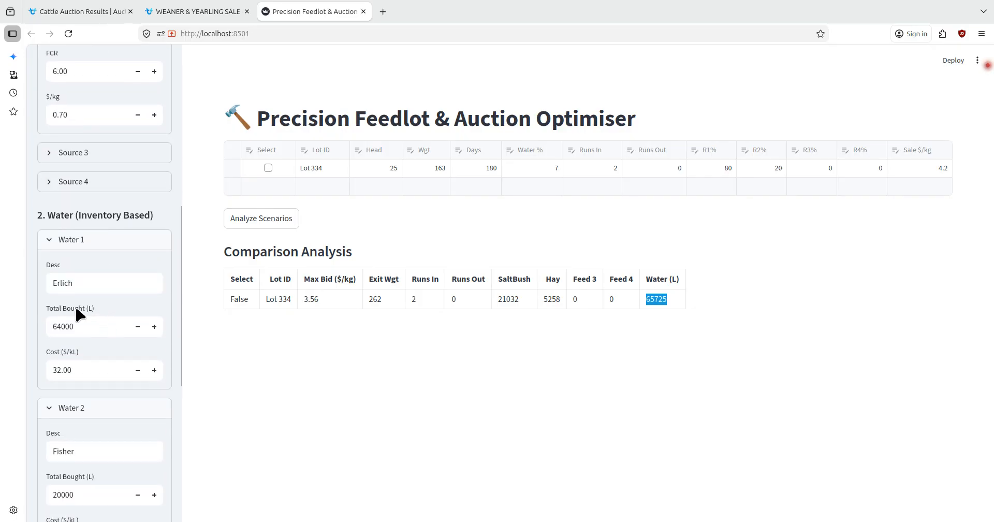
left_click(88, 327)
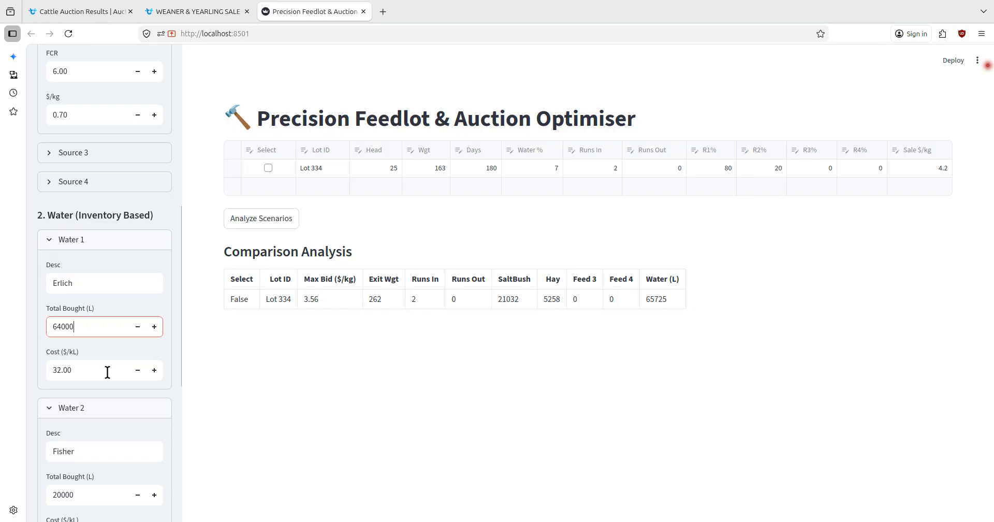
scroll(98, 352, "down", 2)
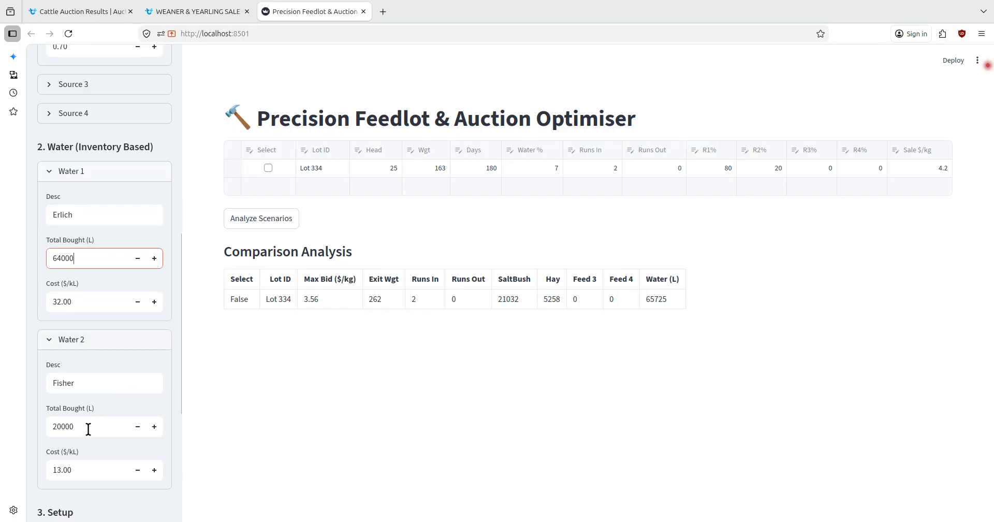
left_click_drag(75, 429, 30, 429)
key("BackSpace")
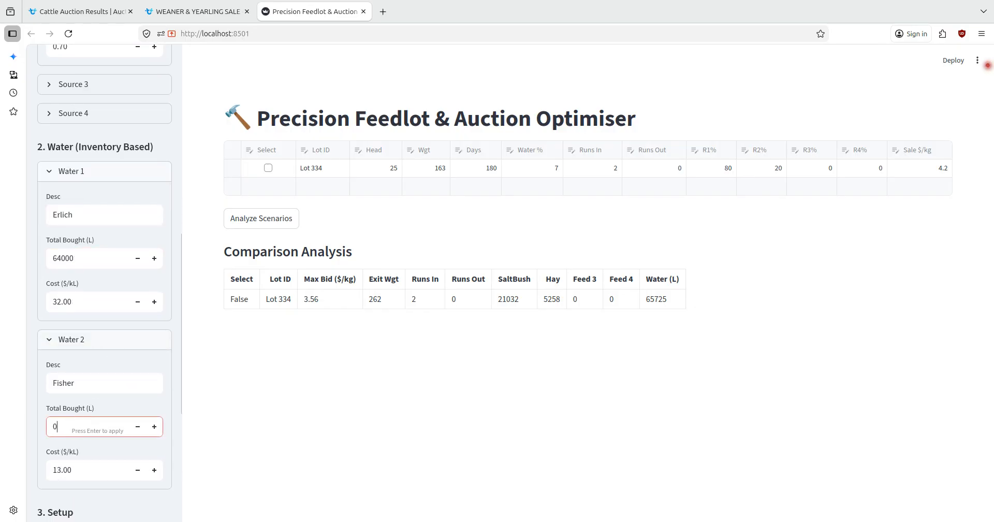
type("0")
left_click(35, 440)
left_click(251, 222)
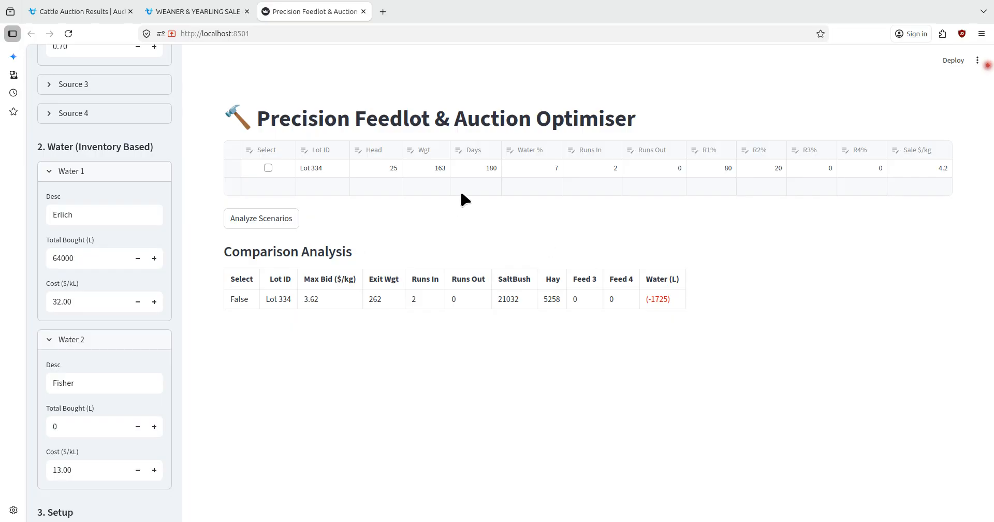
Set the Days of Lot 334 to 160 and rerun the scenario analysis
left_click(486, 169)
type("160")
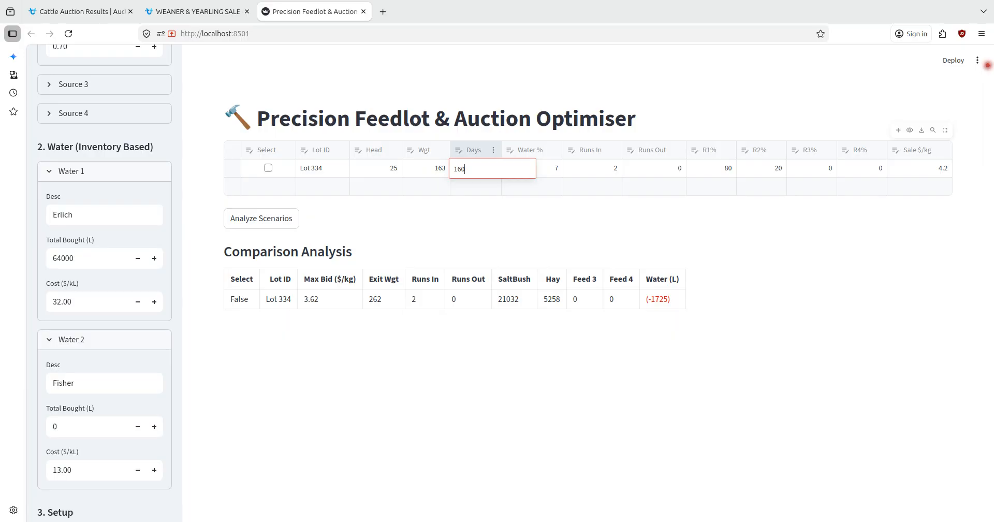
key("Return")
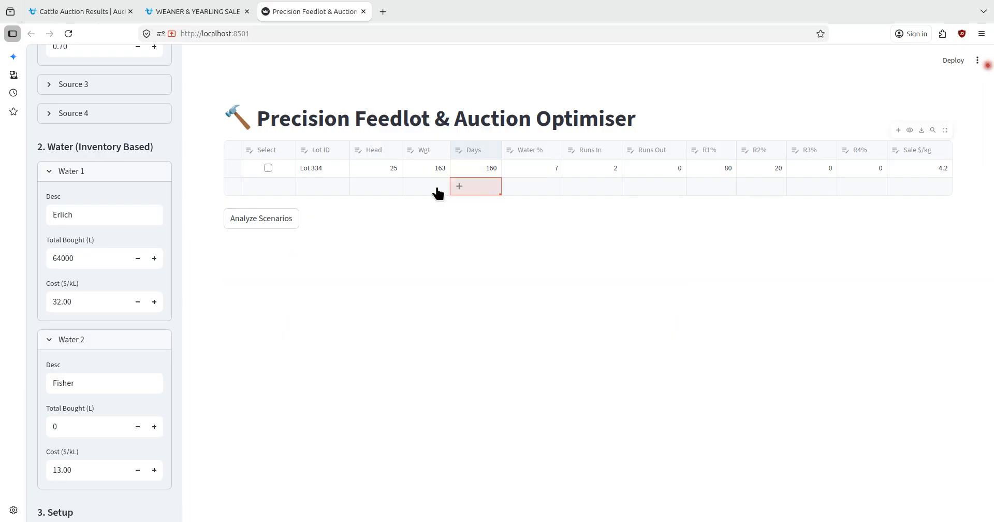
left_click(291, 219)
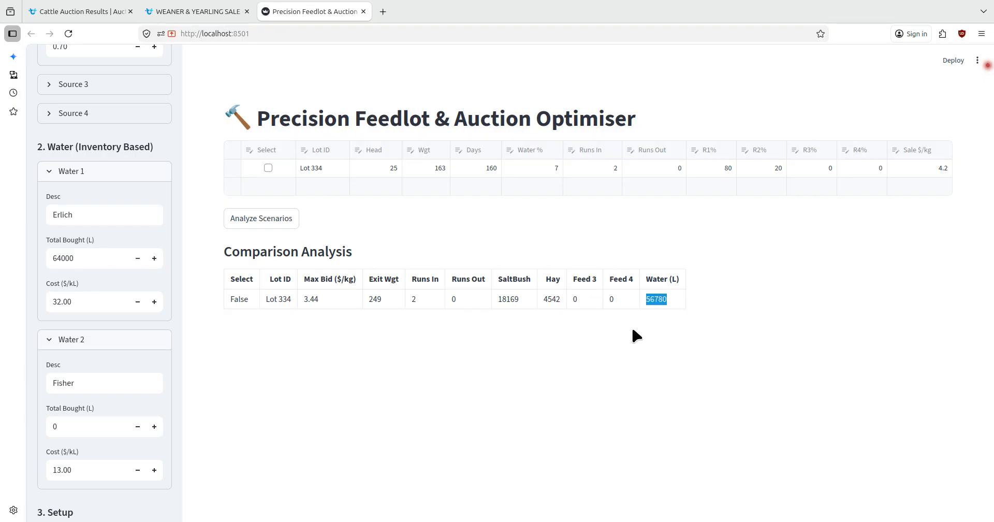
left_click(672, 300)
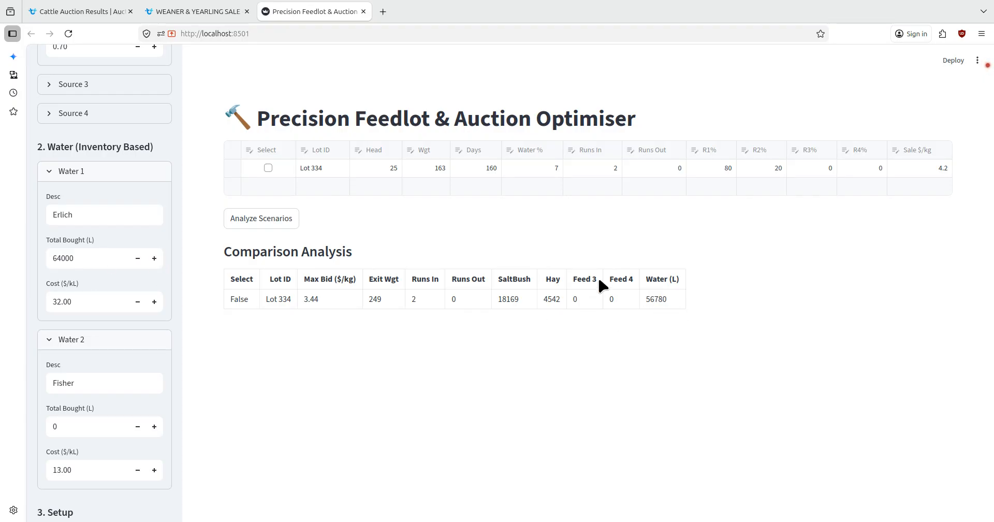
Check Lot 334's weight and head count against its listing in the AuctionsPlus weaner and yearling sale results, and return to the optimiser
left_click(485, 169)
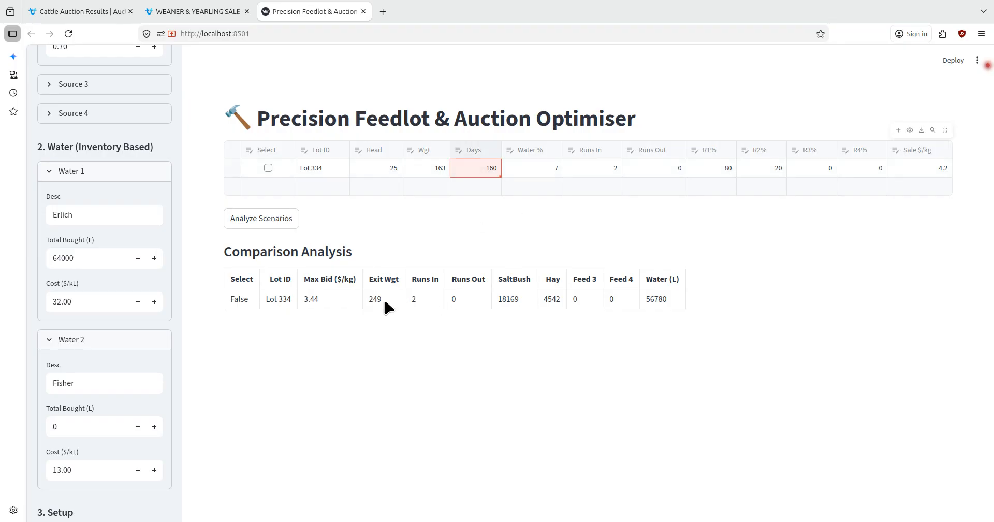
left_click(429, 169)
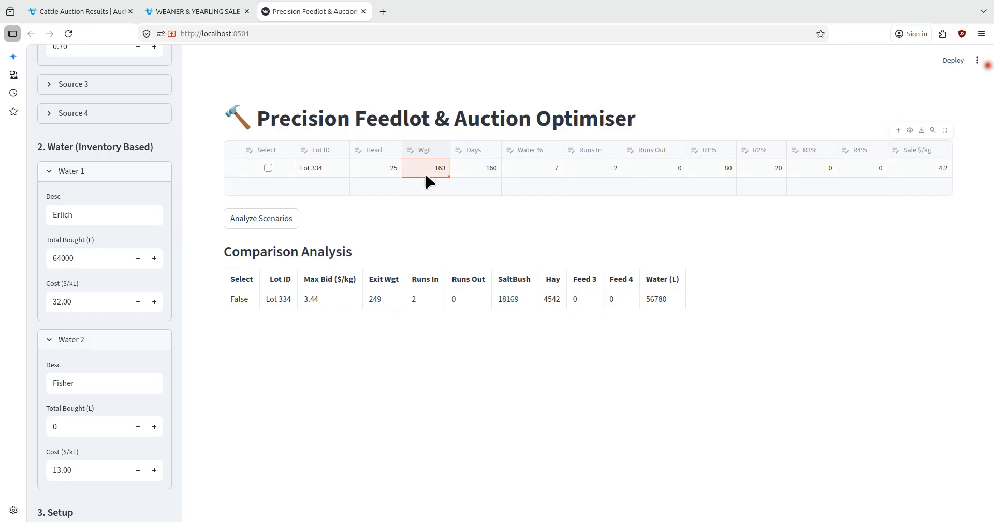
left_click(176, 14)
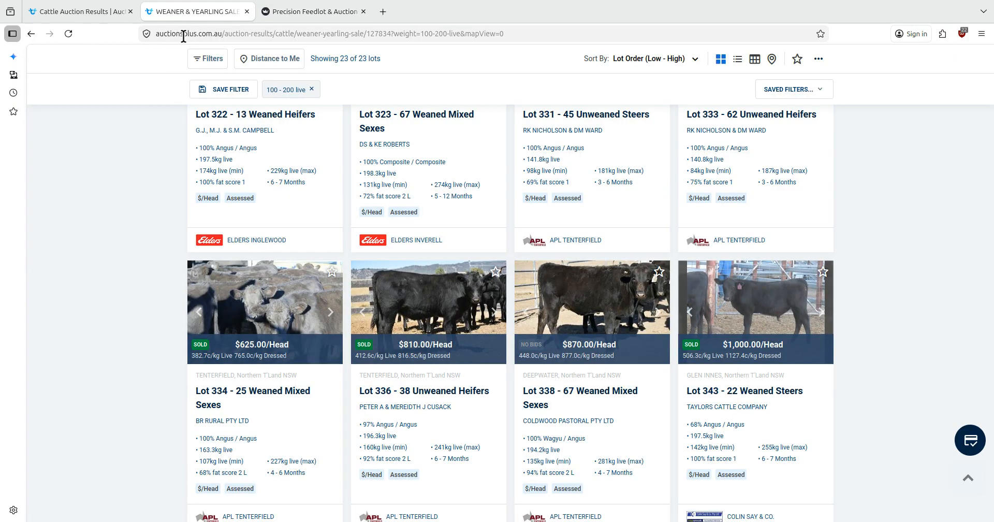
left_click(227, 455)
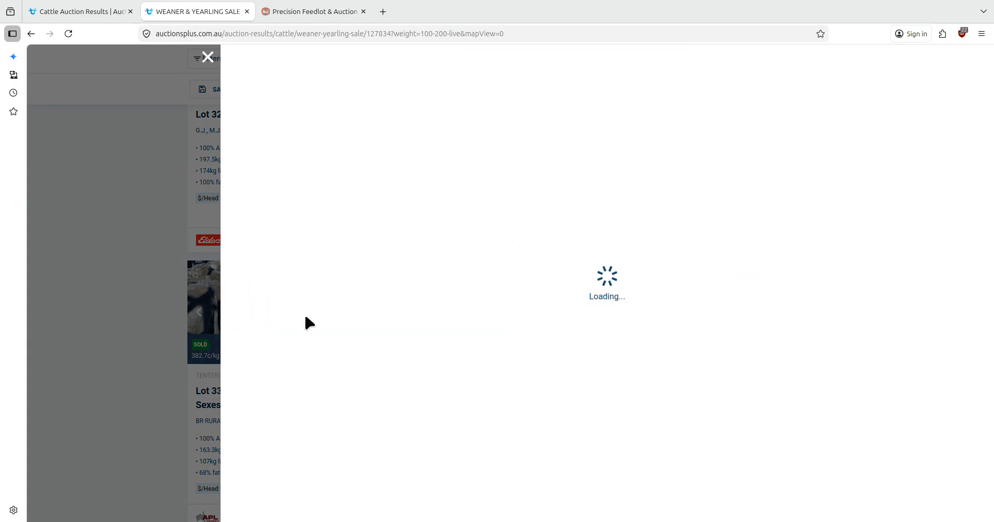
left_click(216, 60)
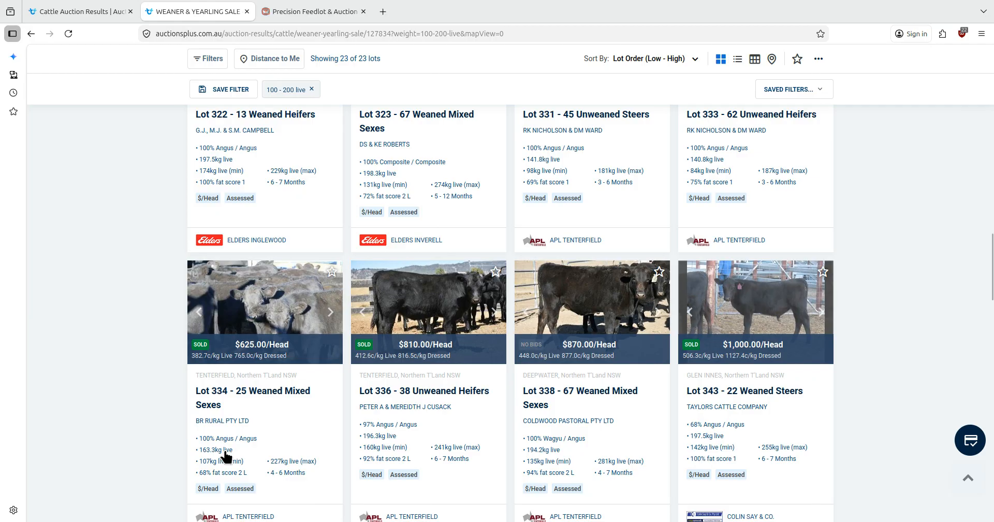
left_click(286, 10)
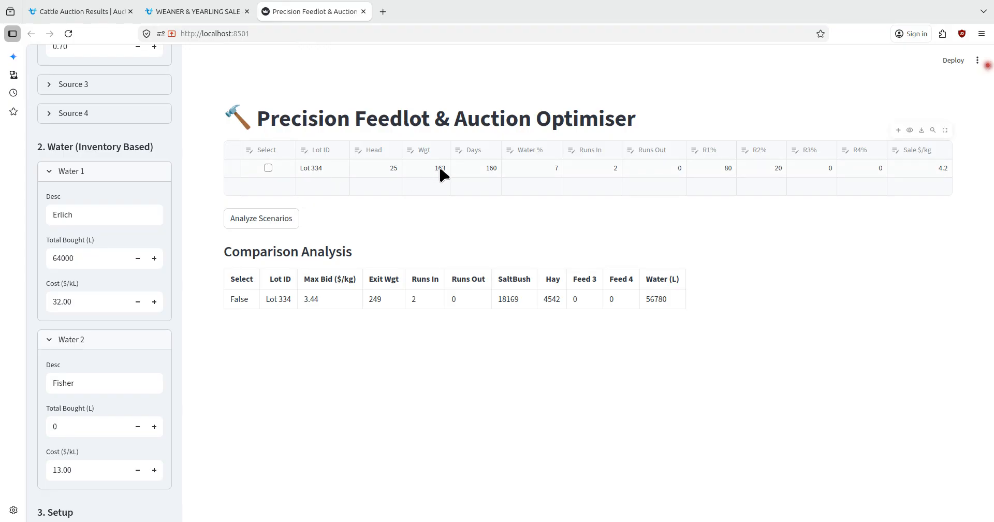
left_click(181, 11)
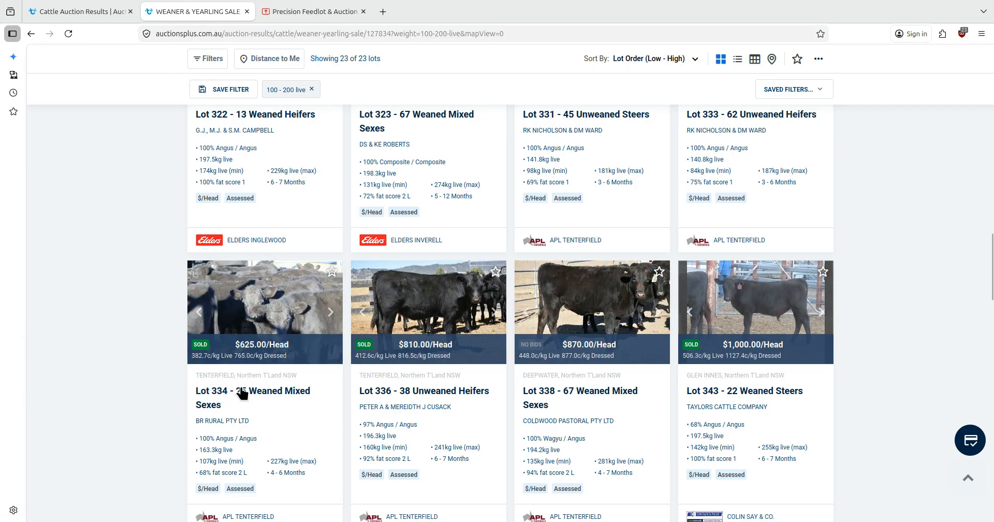
left_click(287, 9)
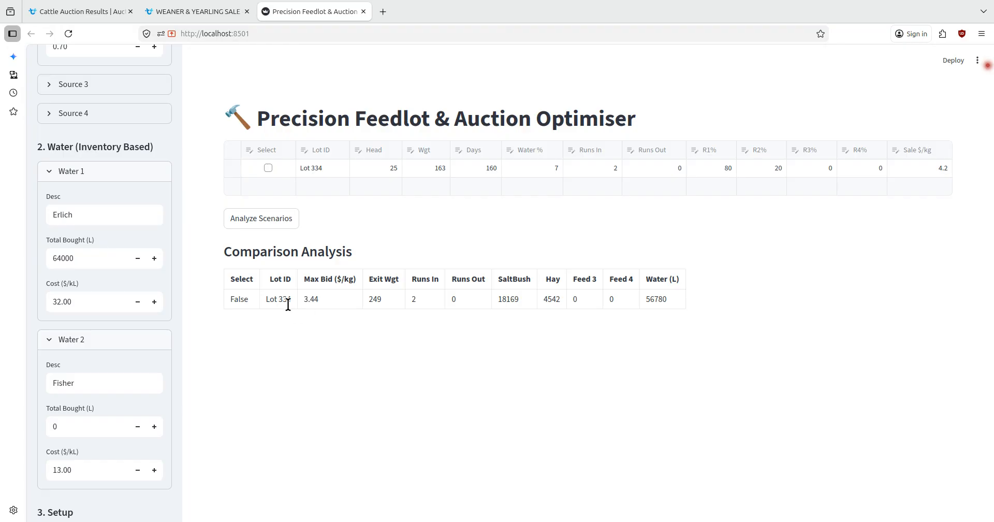
Examine Lot 334's head, weight, days and water percentage inputs and its exit weight in the comparison results
left_click(393, 172)
left_click(429, 163)
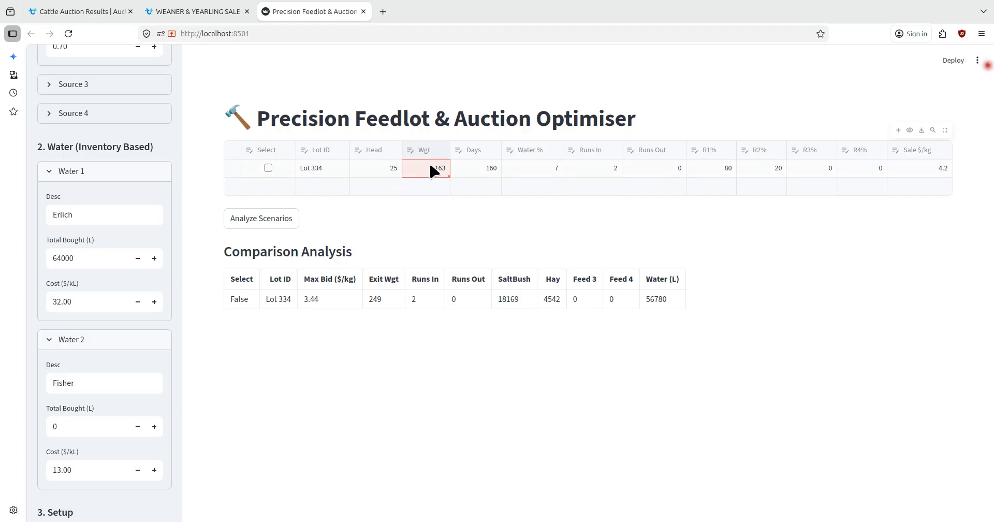
left_click(472, 174)
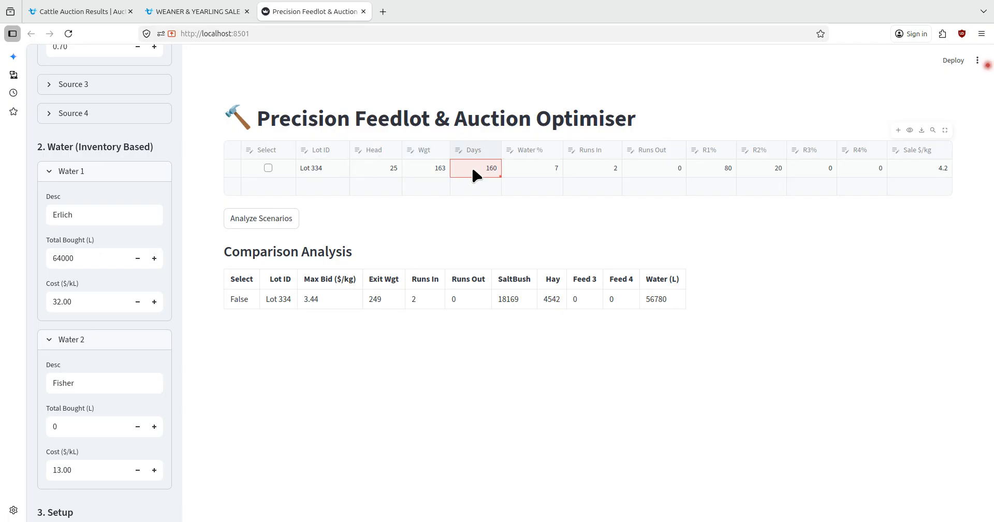
left_click(538, 166)
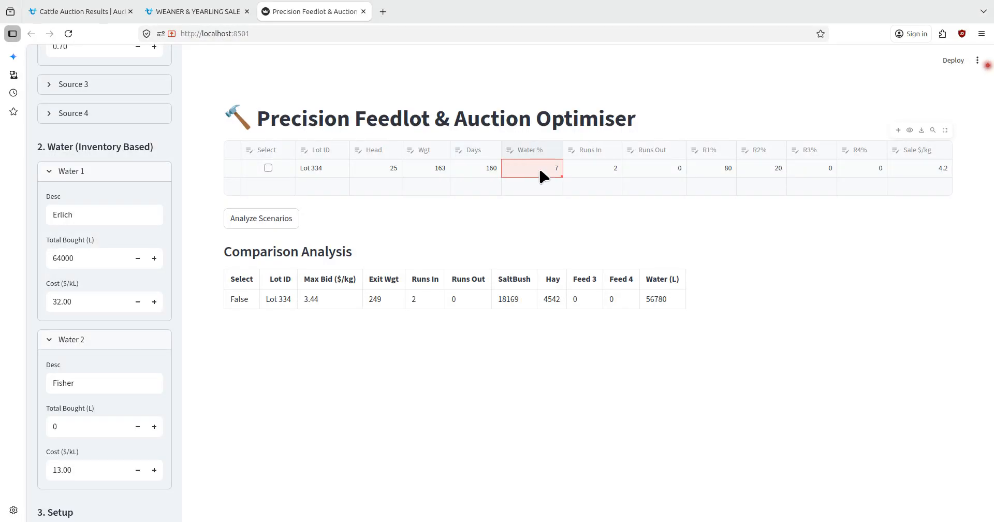
left_click(430, 168)
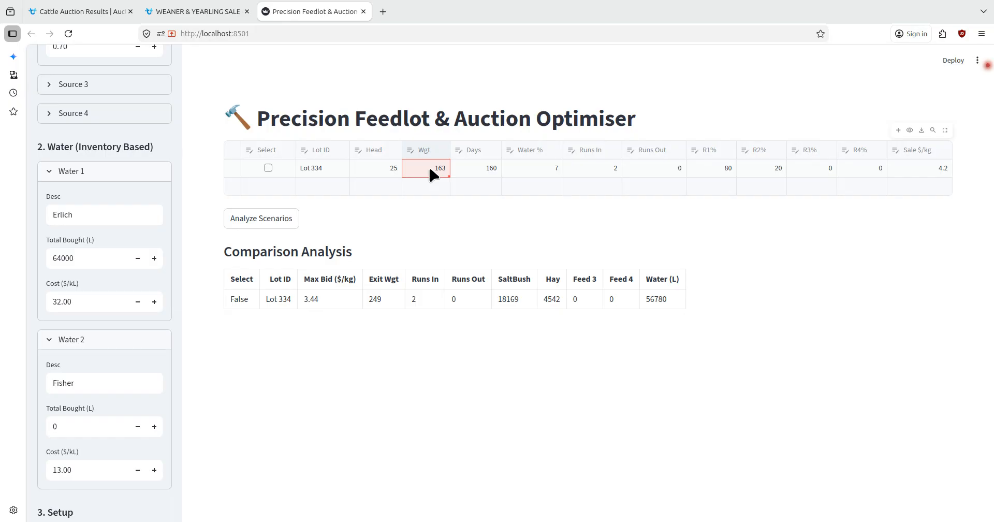
left_click(381, 301)
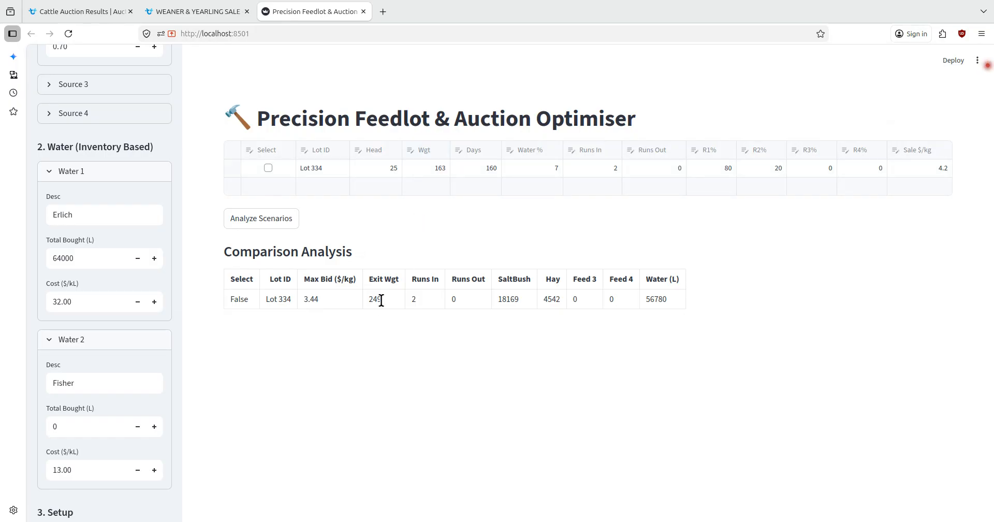
Examine Lot 334's water percentage, Runs In and R1%/R2% ration inputs against the water and SaltBush figures in the comparison results
left_click(546, 169)
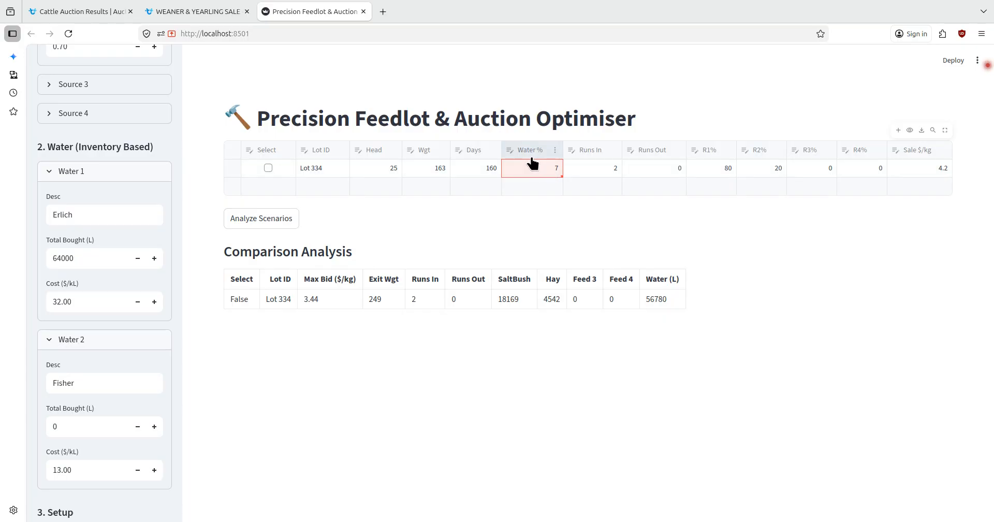
left_click_drag(667, 299, 653, 299)
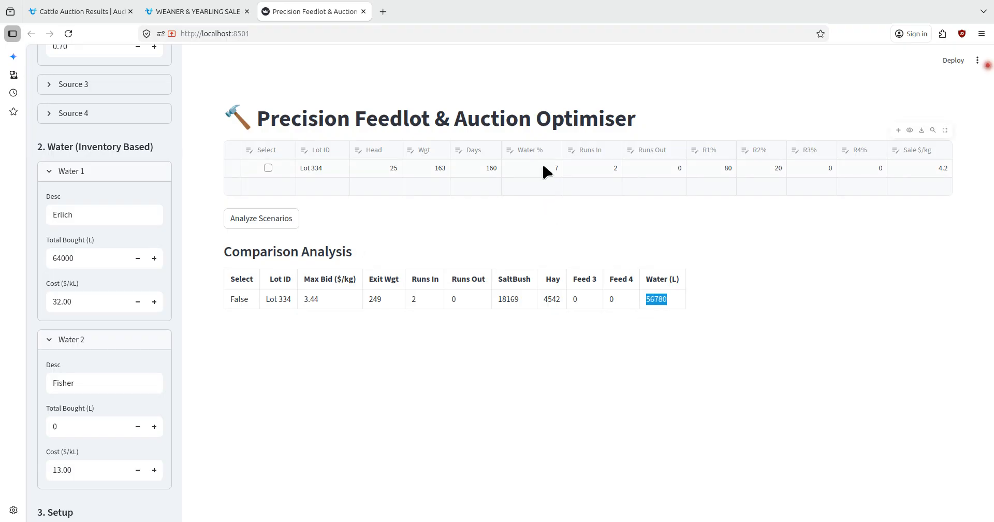
left_click(583, 171)
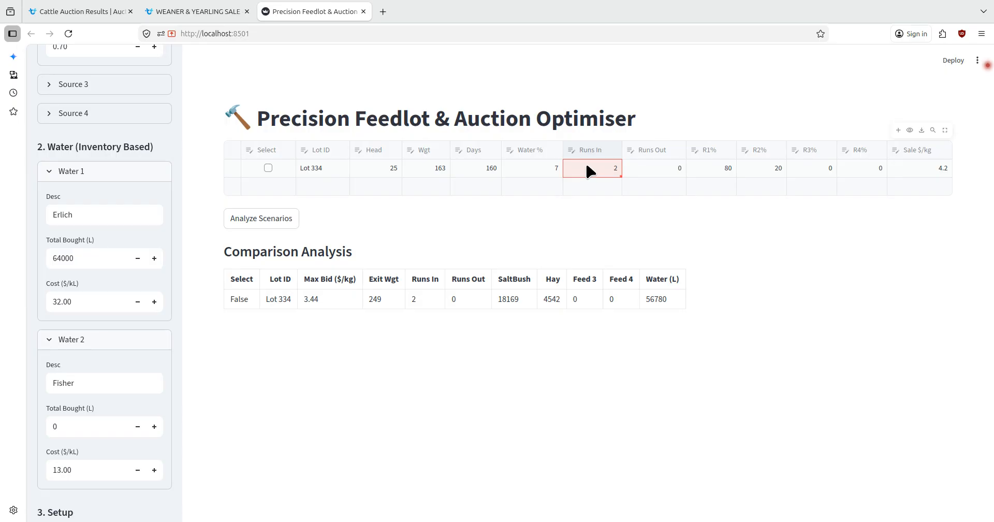
left_click(712, 173)
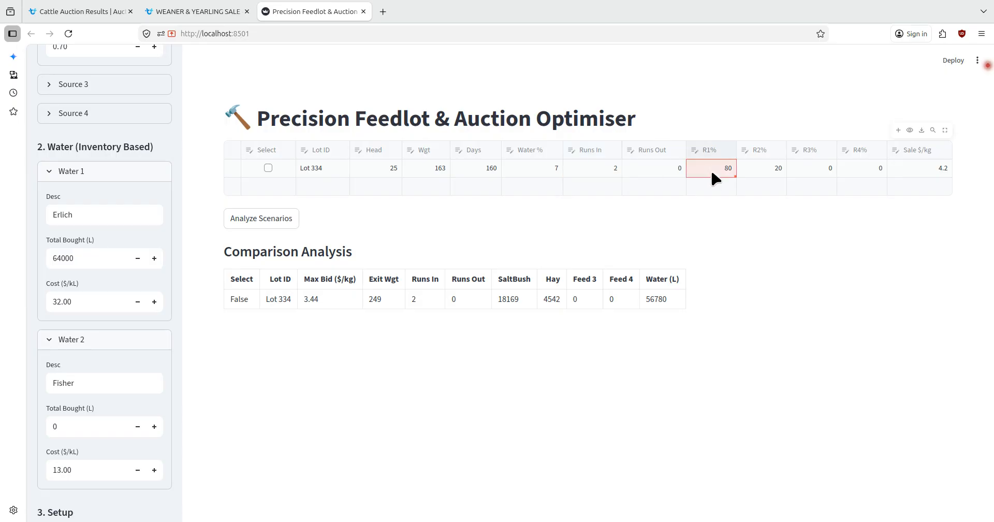
left_click(750, 164)
left_click(713, 164)
left_click_drag(555, 302, 497, 300)
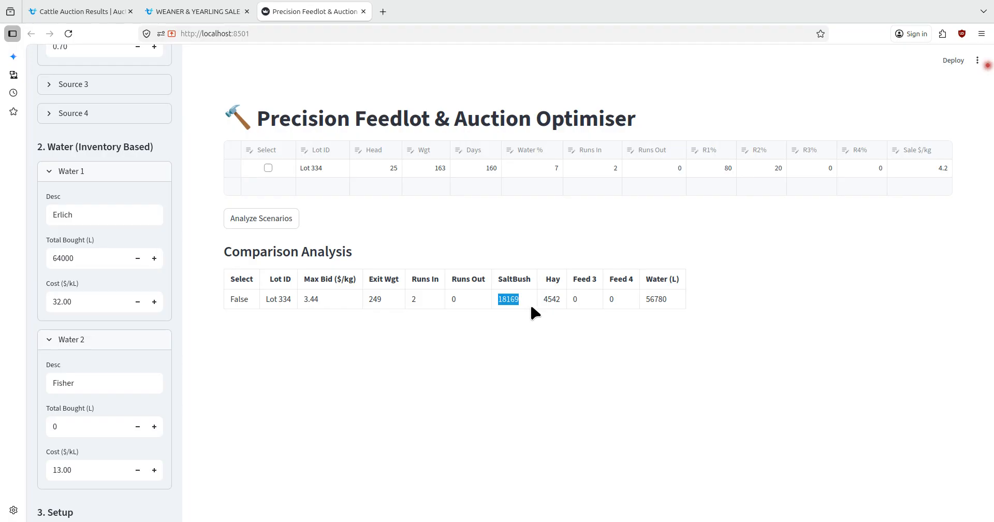
Set the Days of Lot 334 to 180 and rerun the scenario analysis
left_click(479, 168)
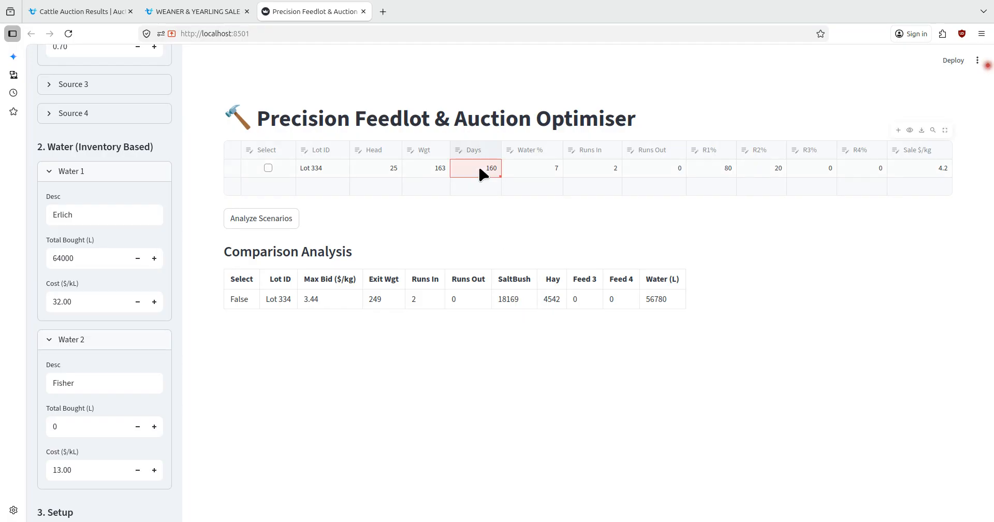
type("180")
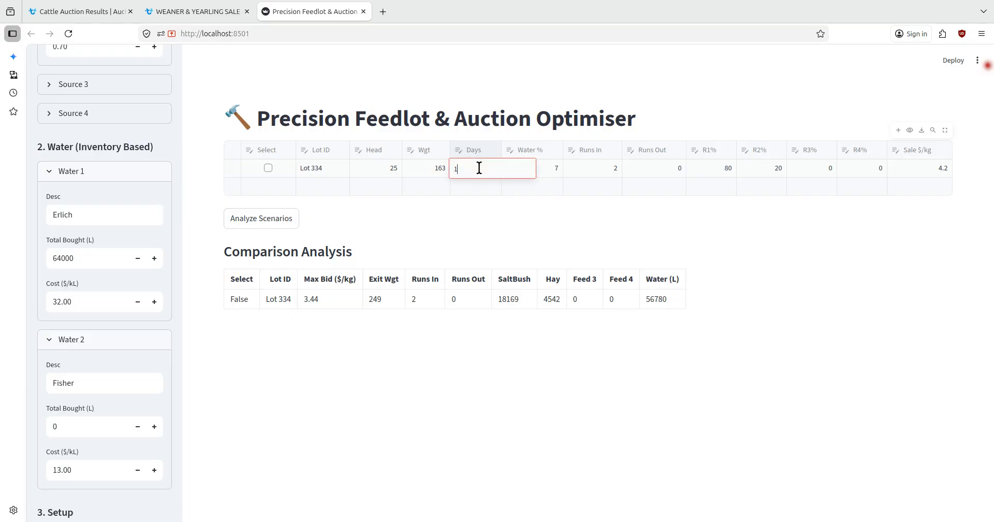
key("Return")
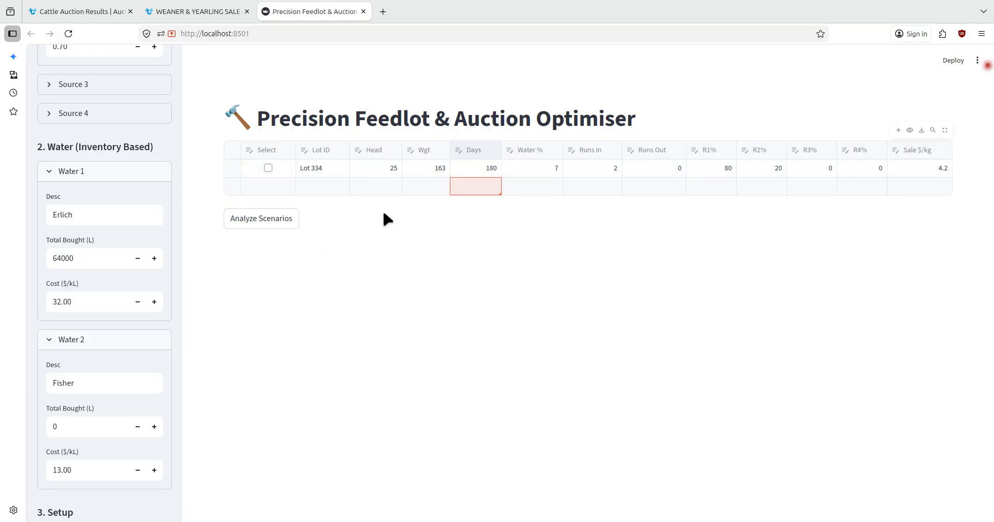
left_click(278, 220)
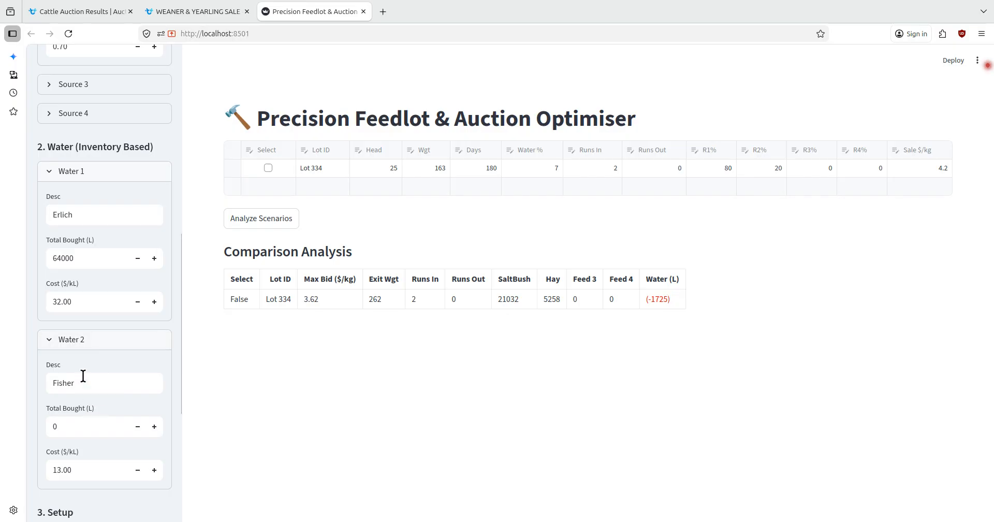
Set the total bought for the Water 2 source to 2000 L and rerun the scenario analysis
left_click(65, 426)
key("BackSpace")
type("2000")
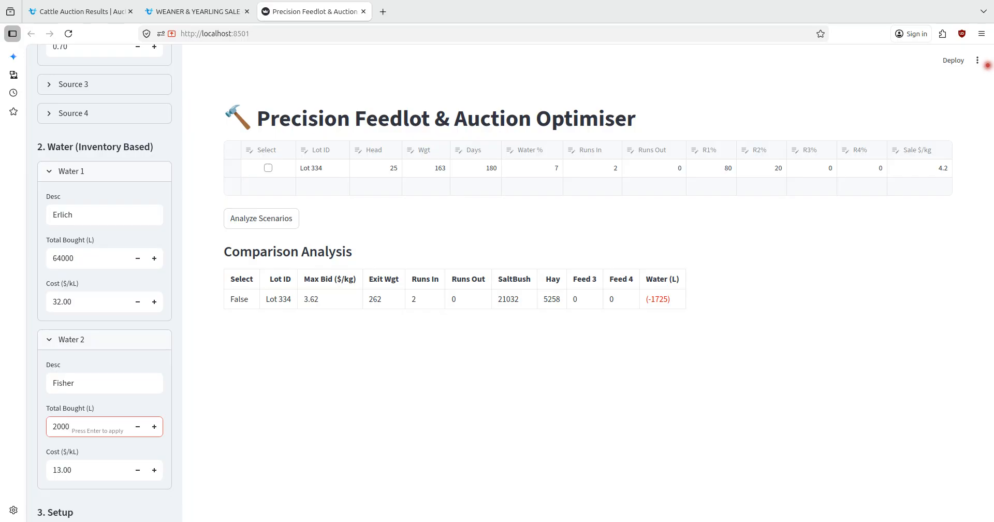
type("0")
key("BackSpace")
key("Return")
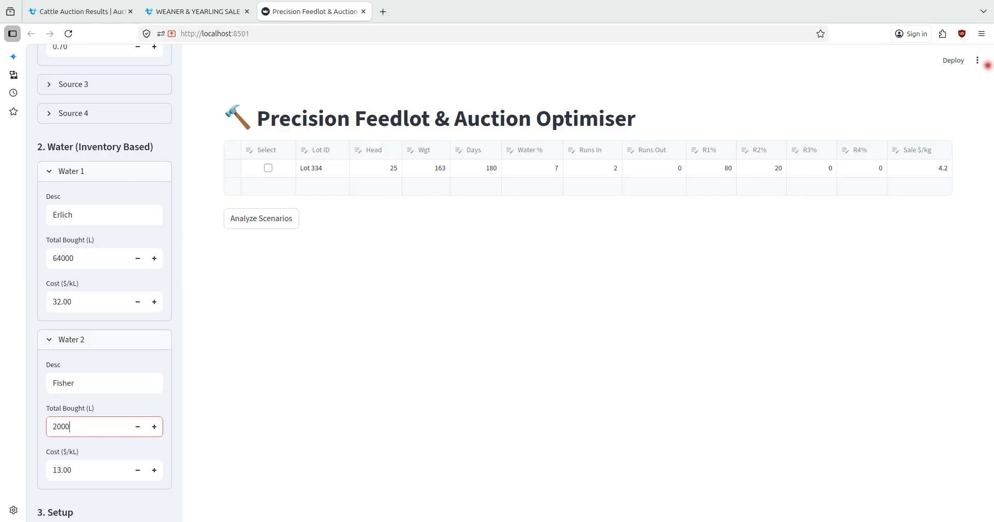
left_click(266, 220)
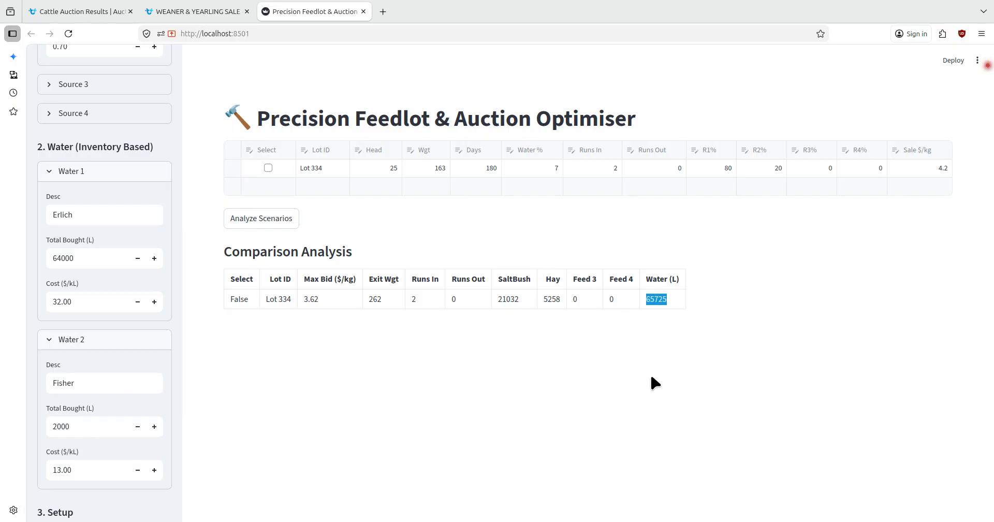
Review the Water 2 volume, the Hay stock and Lot 334's Days and Sale $/kg inputs alongside the comparison results
left_click(628, 364)
left_click_drag(77, 427, 44, 429)
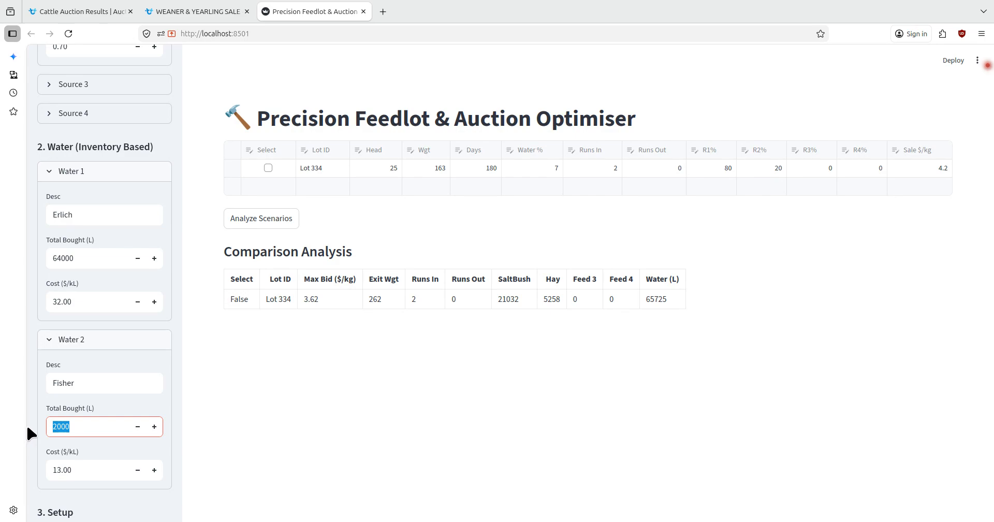
scroll(41, 362, "up", 5)
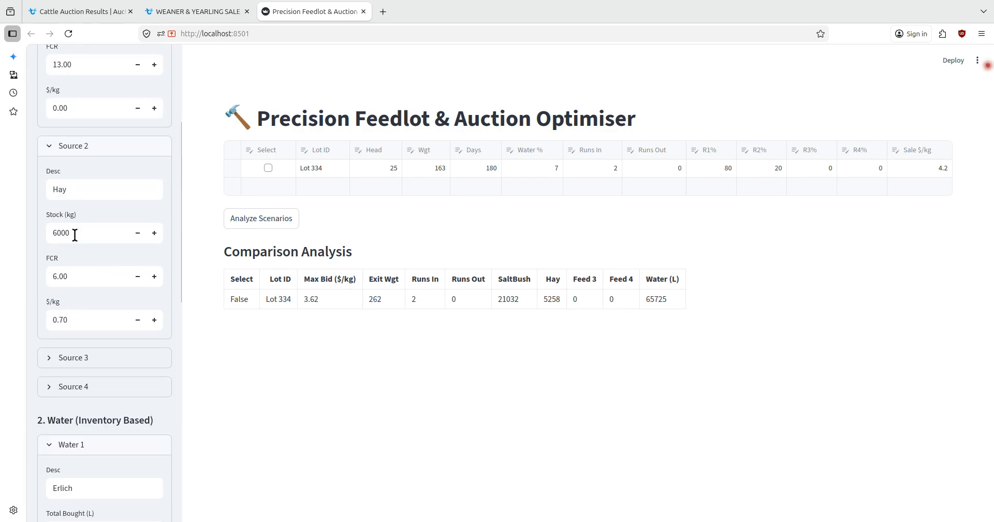
left_click_drag(73, 234, 52, 235)
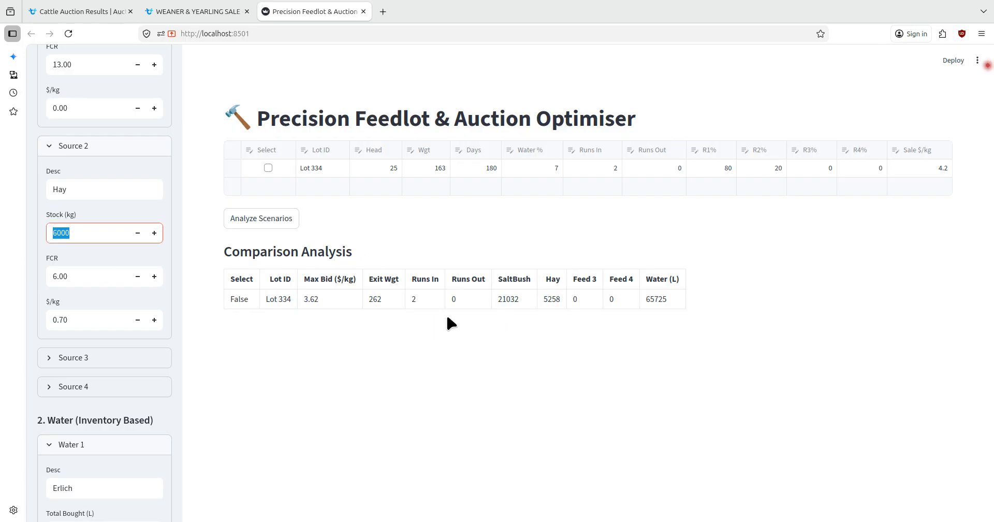
left_click(425, 300)
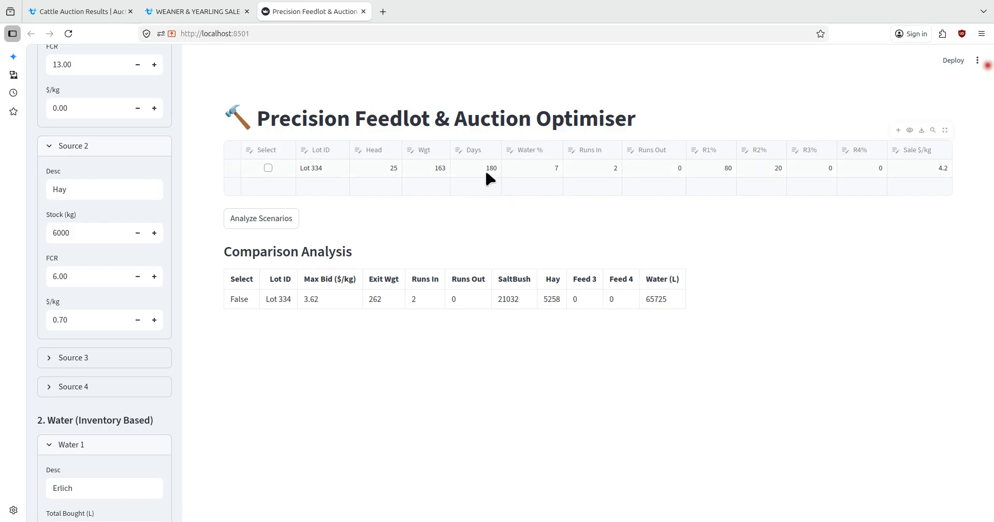
left_click(921, 166)
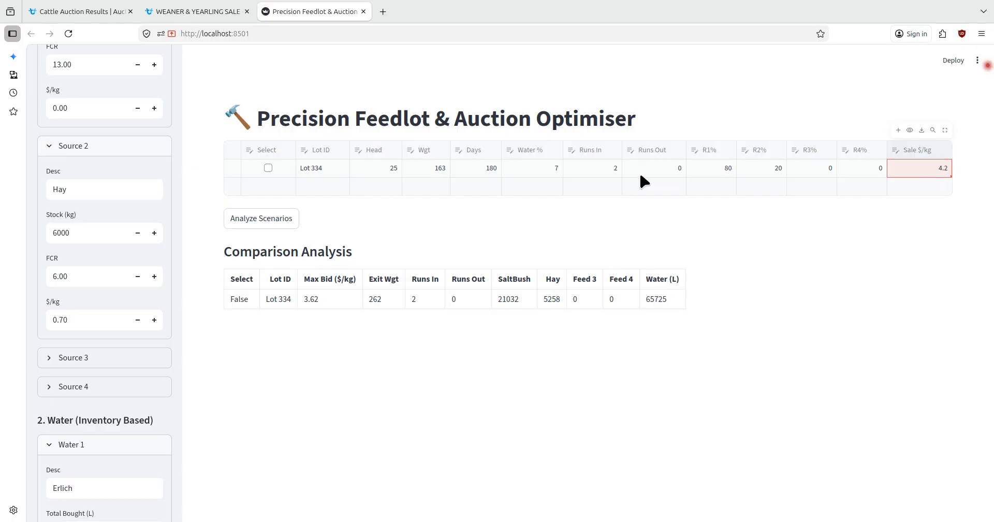
left_click(481, 173)
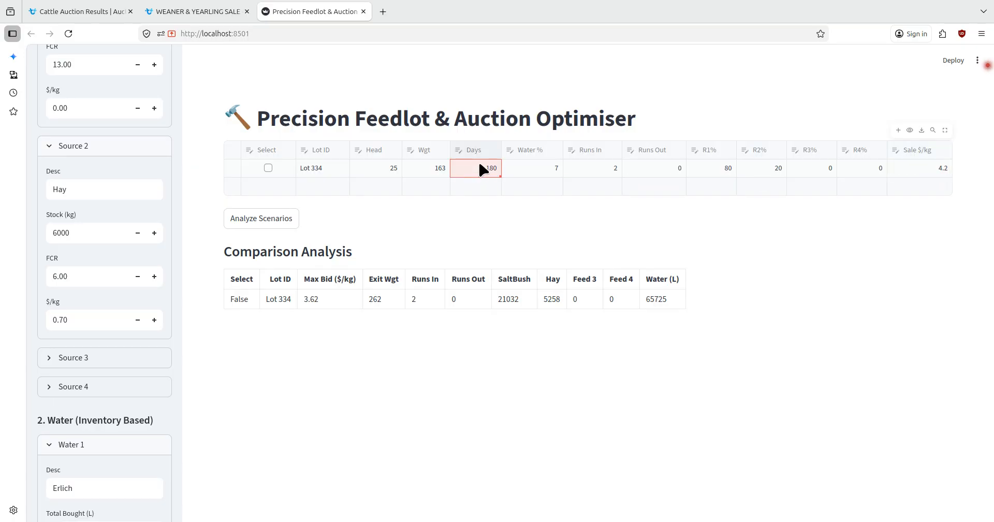
left_click(923, 168)
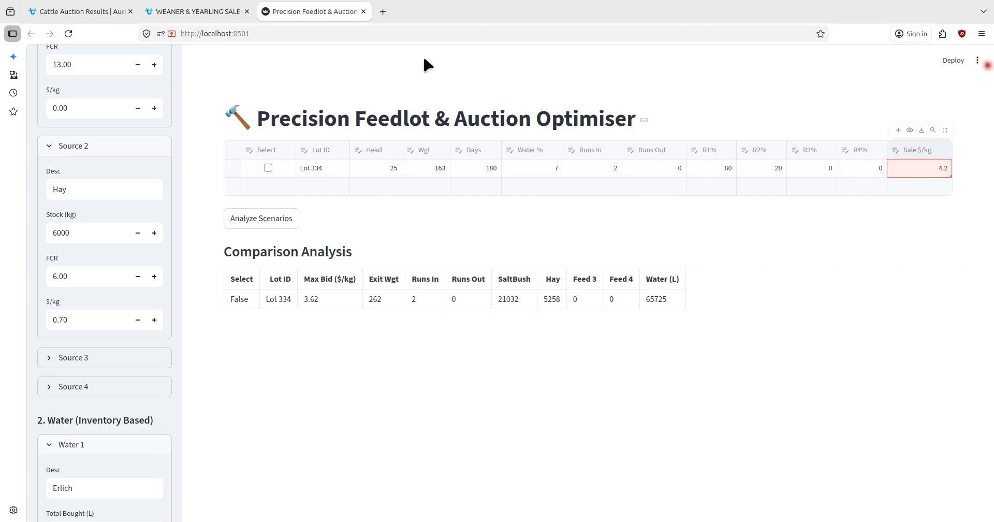
Switch to the AuctionsPlus weaner and yearling sale results and compare the prices and weights of the 100-200 kg live lots
left_click(200, 10)
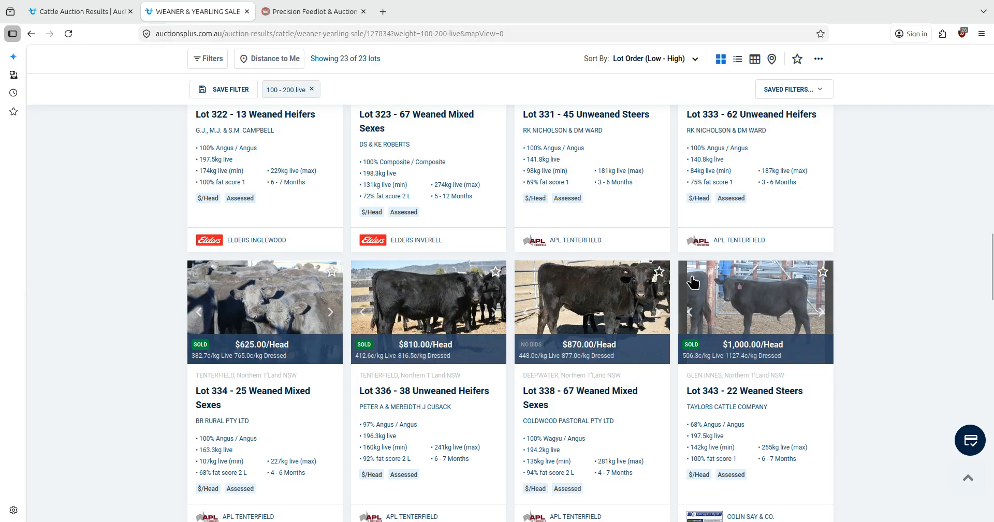
scroll(684, 238, "up", 3)
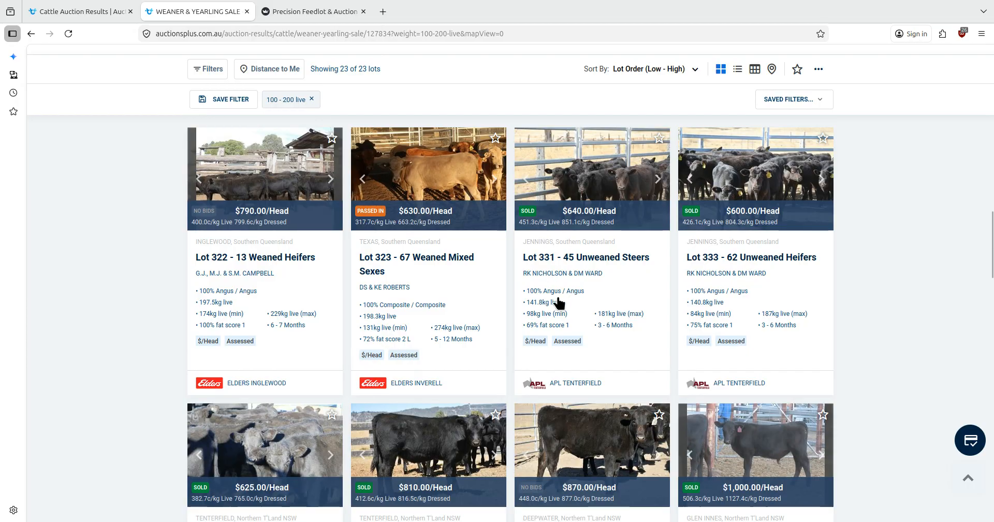
scroll(559, 303, "down", 7)
scroll(559, 303, "down", 12)
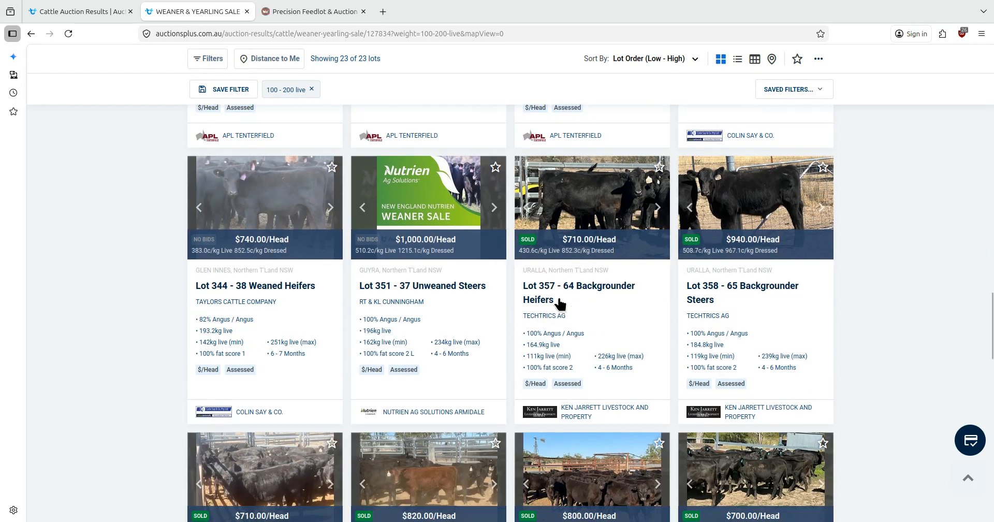
scroll(569, 279, "down", 4)
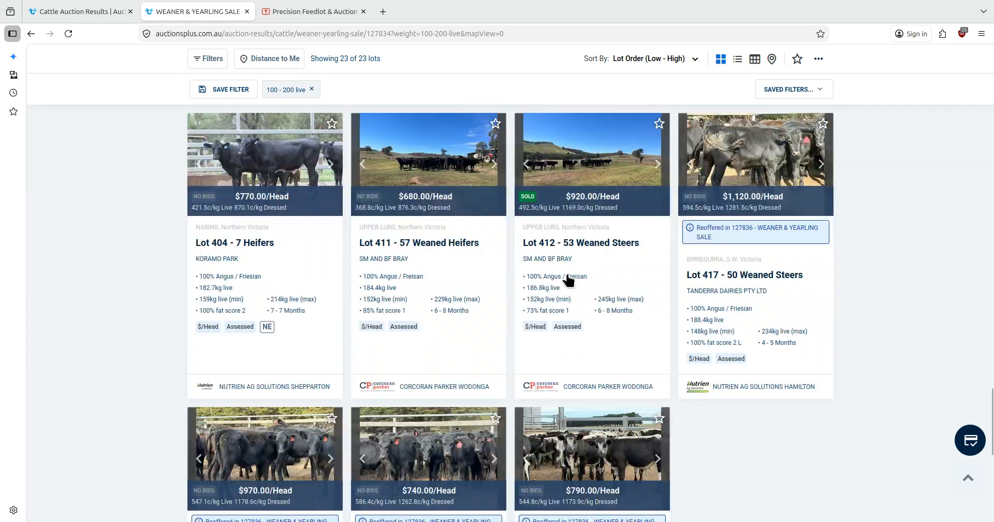
scroll(627, 356, "down", 3)
scroll(627, 356, "down", 3)
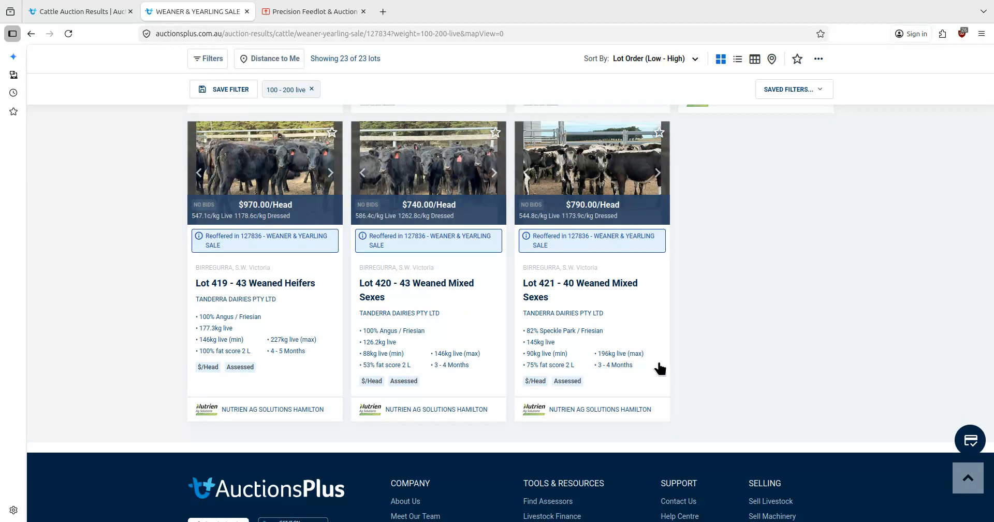
scroll(658, 369, "up", 4)
scroll(658, 369, "up", 10)
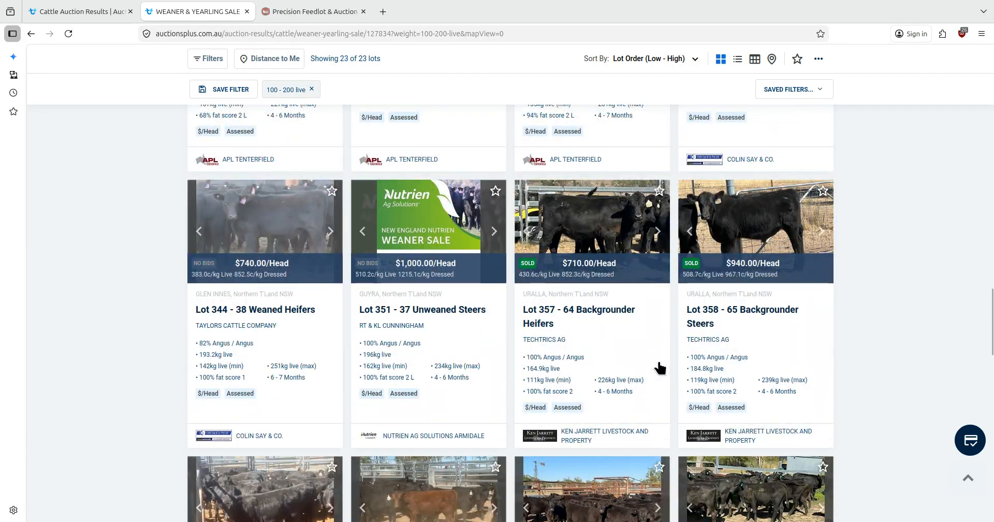
scroll(659, 369, "up", 5)
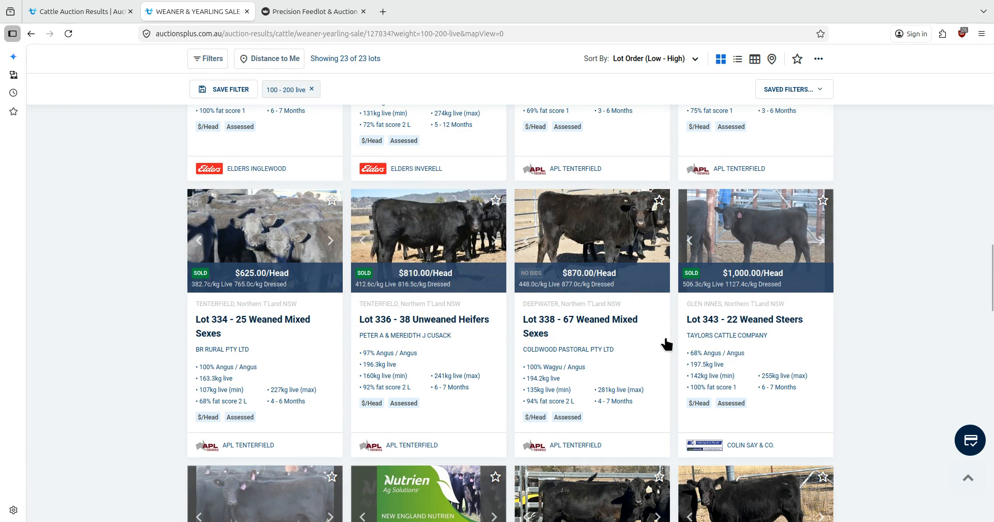
scroll(673, 332, "up", 1)
scroll(670, 321, "up", 3)
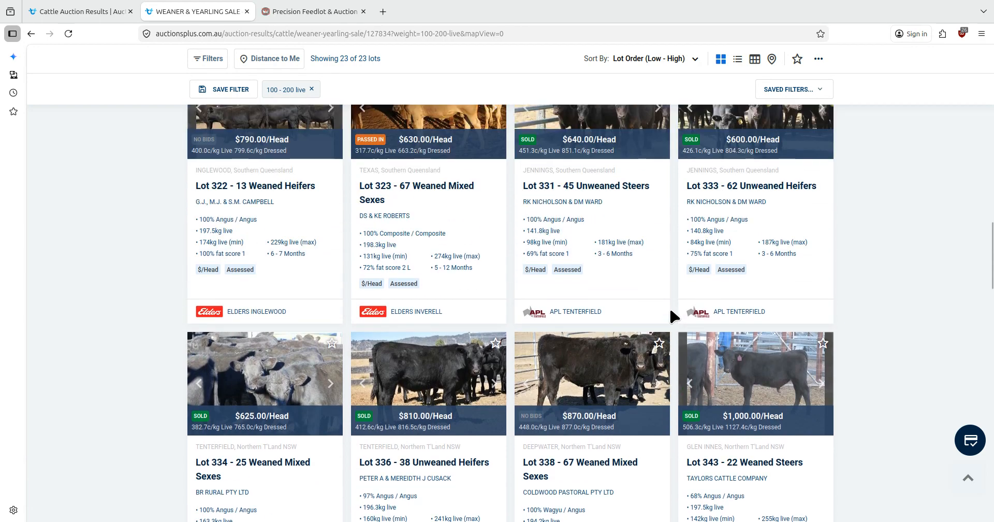
scroll(672, 290, "up", 2)
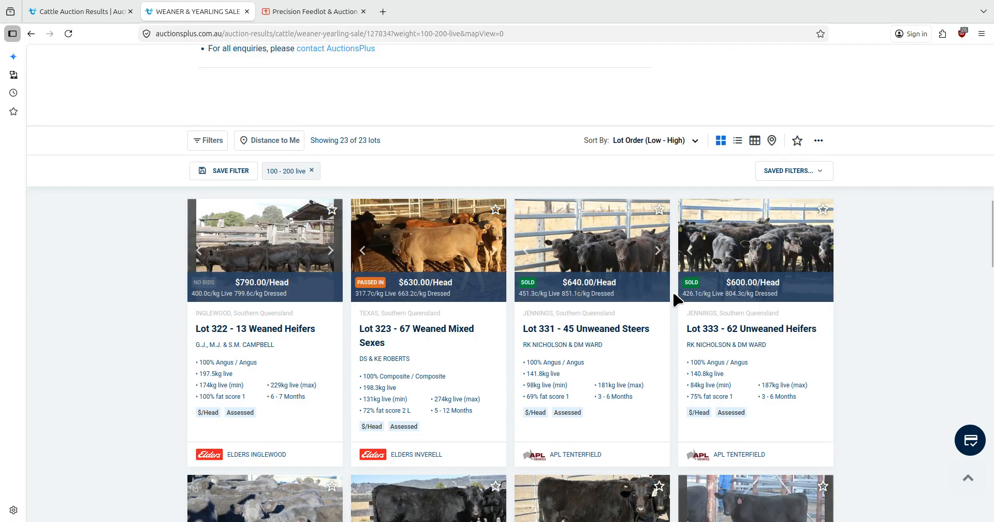
scroll(673, 297, "down", 2)
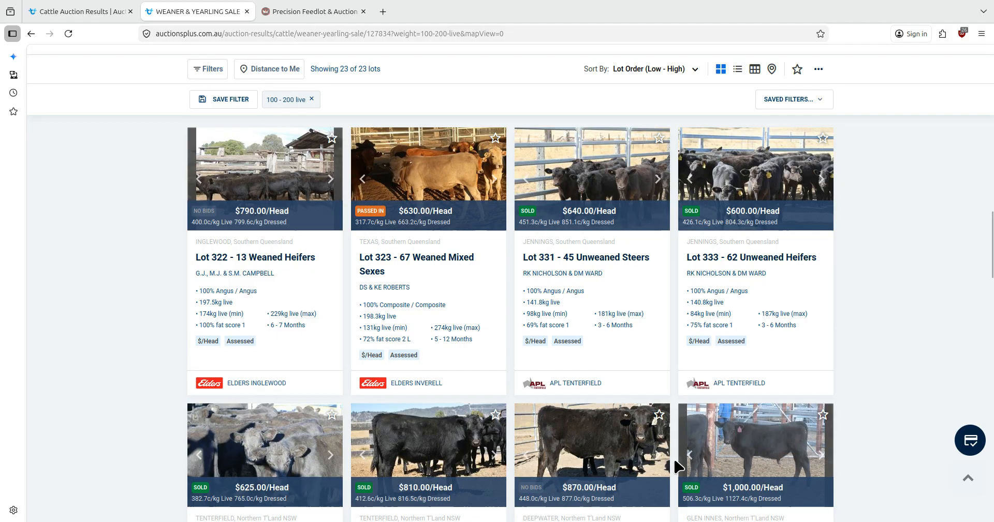
scroll(676, 468, "down", 4)
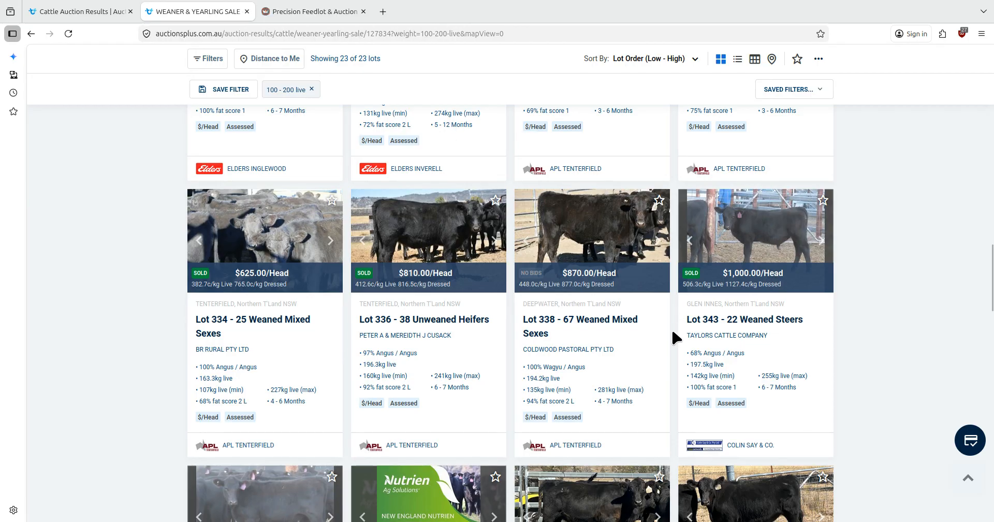
scroll(674, 380, "down", 5)
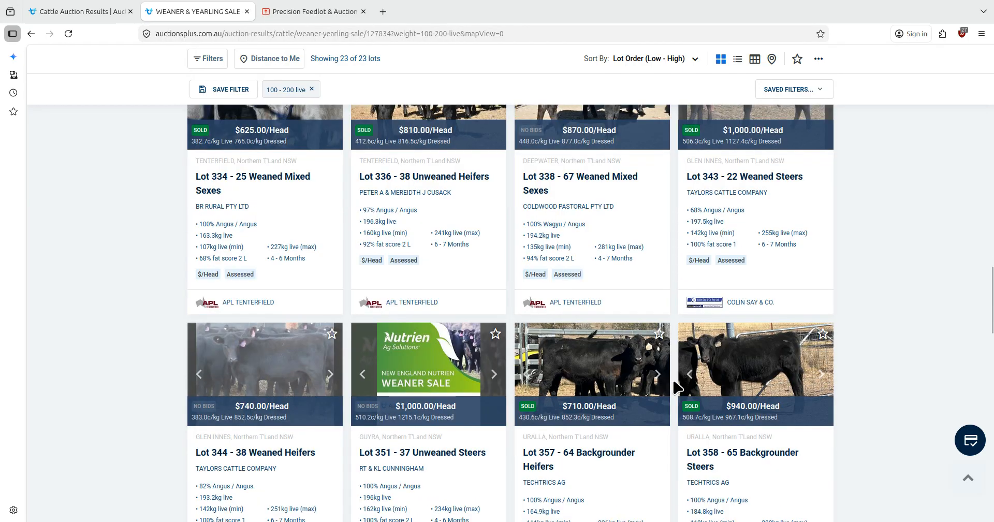
scroll(672, 418, "down", 3)
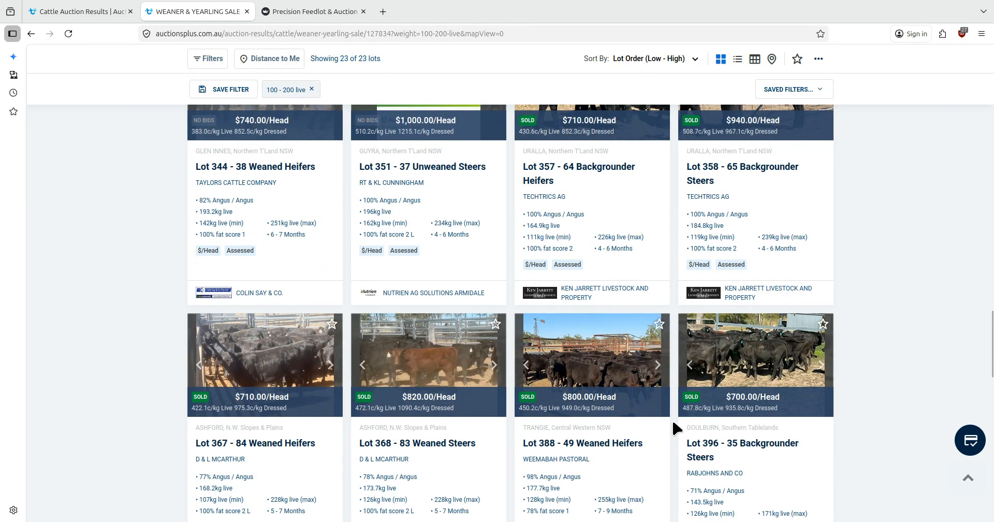
Return to the Precision Feedlot & Auction Optimiser and set the Sale $/kg of Lot 334 to 5.2
left_click(281, 11)
left_click(918, 168)
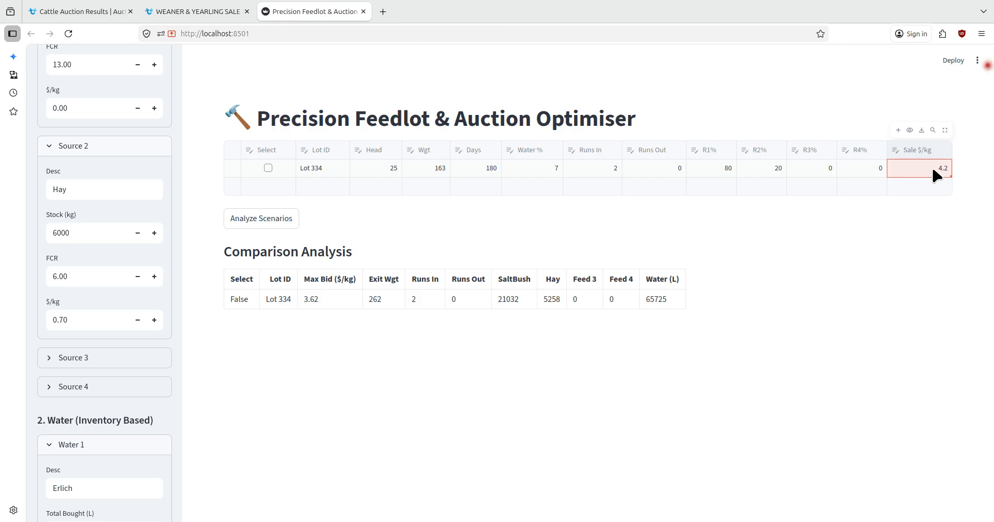
type("5.2")
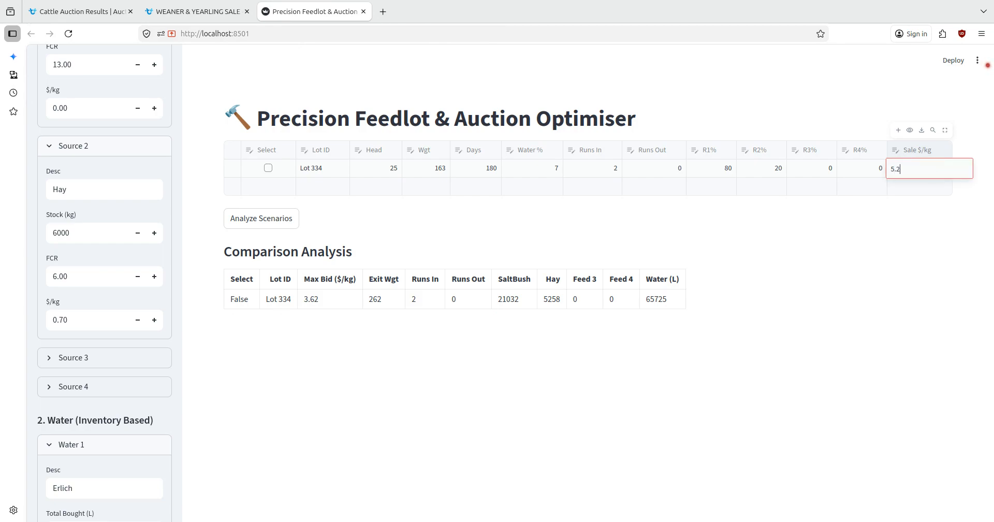
key("Return")
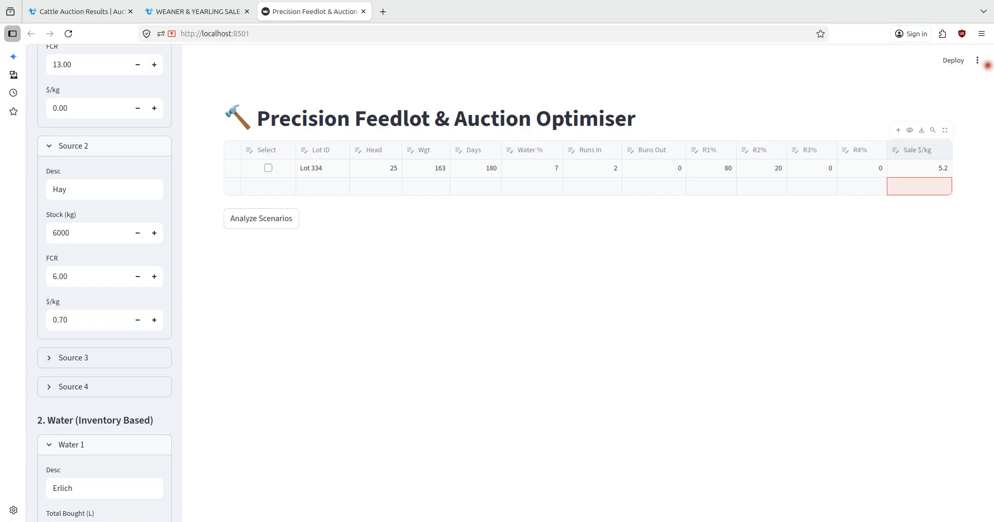
Run the scenario analysis, set Lot 334's Sale $/kg to 4.2 and rerun the analysis
left_click(280, 227)
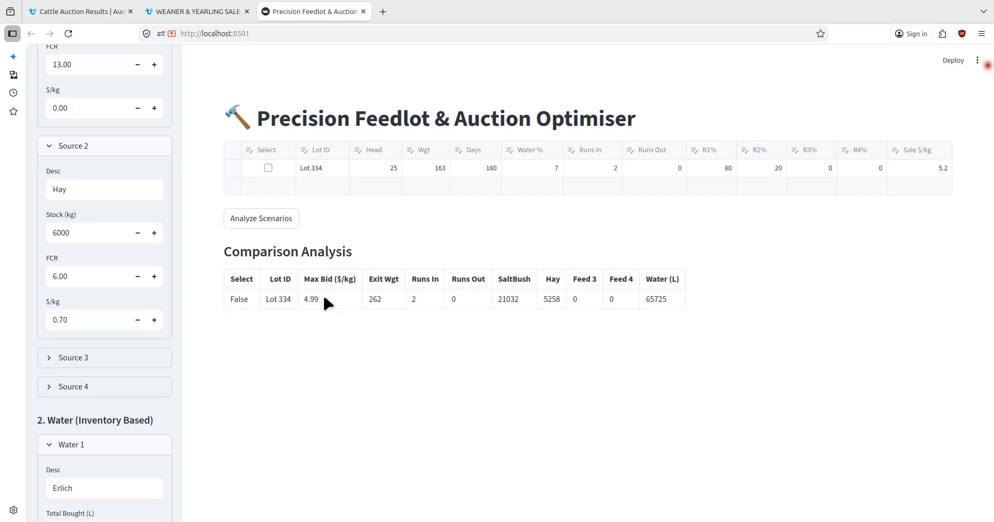
left_click(924, 163)
type("4.2")
key("Return")
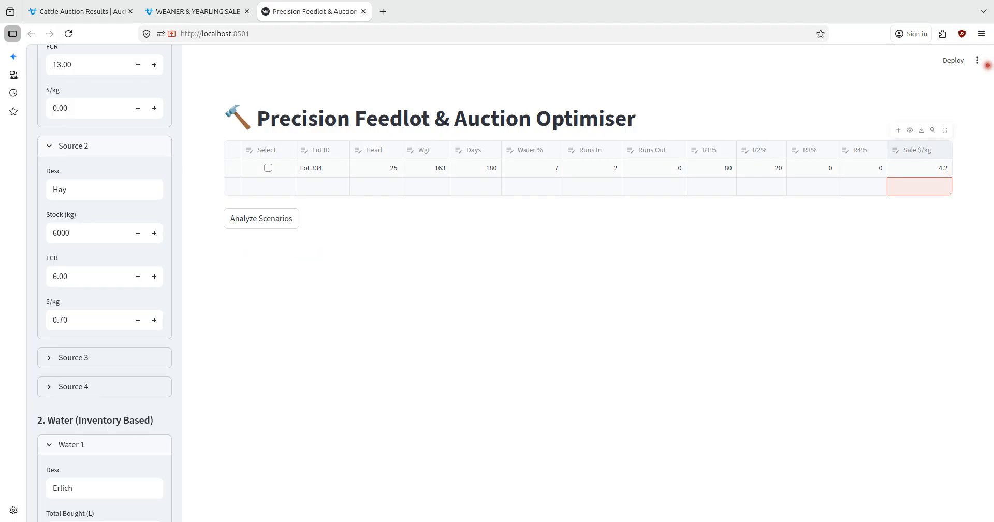
left_click(270, 222)
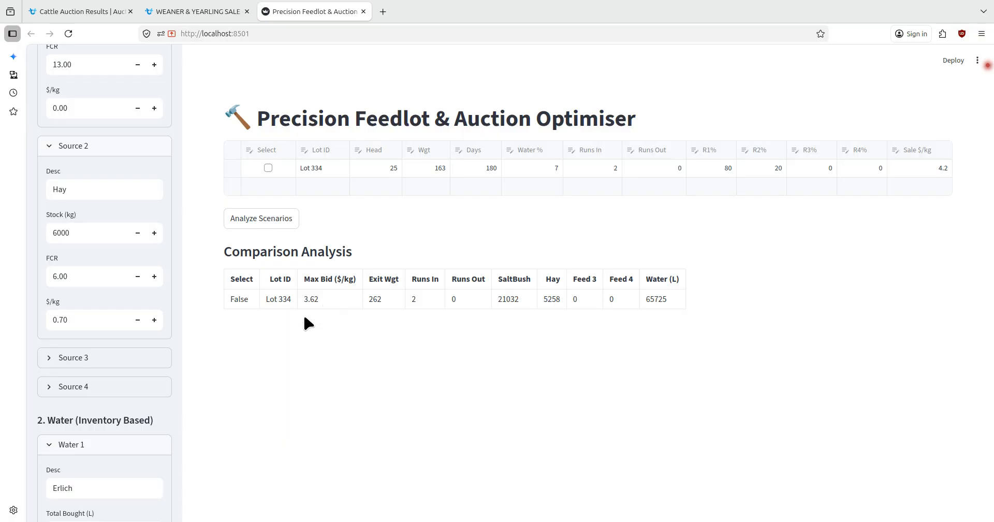
Check the Target Profit setting and look up Lot 334's price in the AuctionsPlus weaner and yearling sale results
scroll(178, 383, "down", 4)
scroll(177, 380, "down", 4)
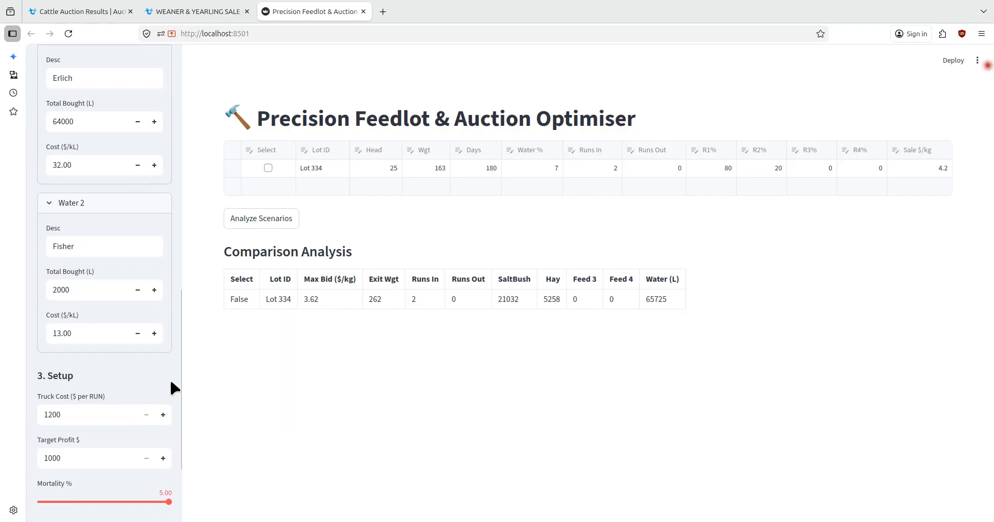
left_click(66, 457)
left_click_drag(67, 458, 44, 458)
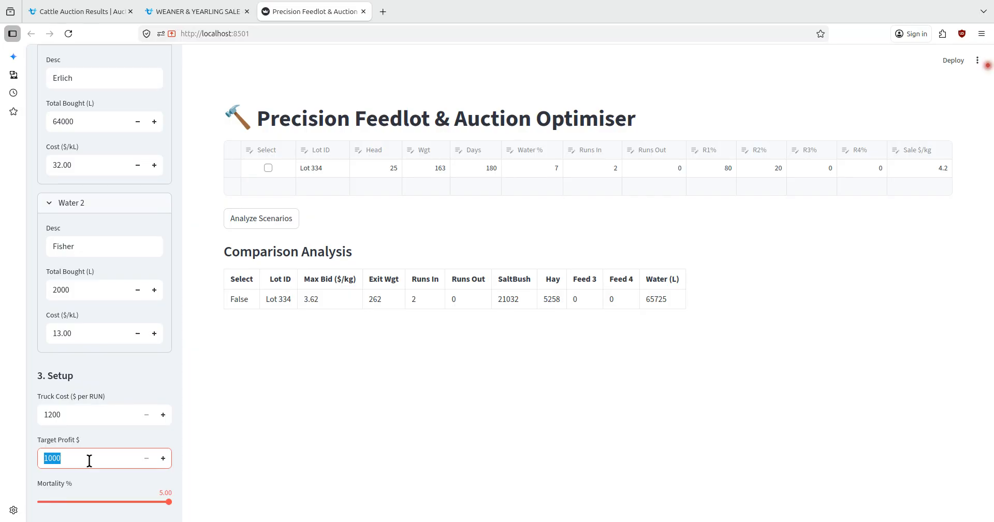
left_click(182, 10)
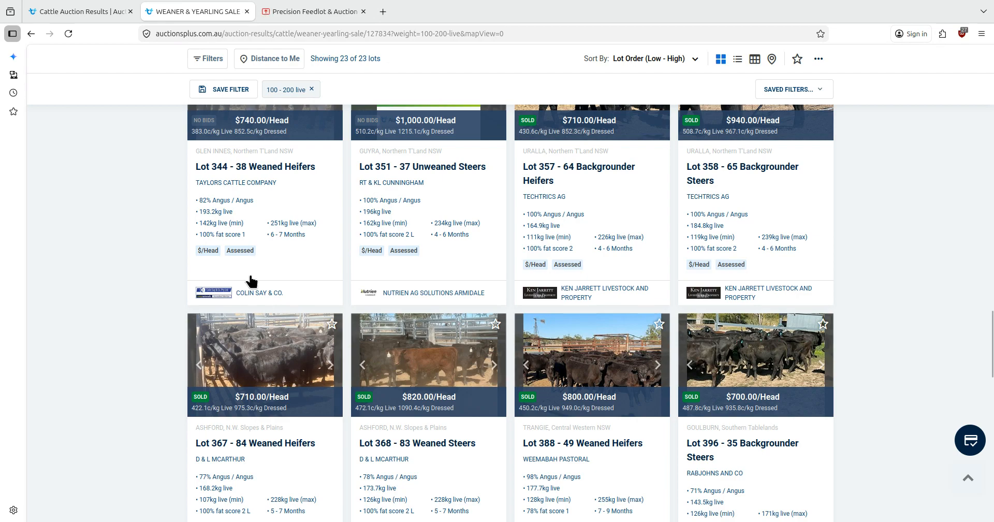
scroll(283, 364, "up", 8)
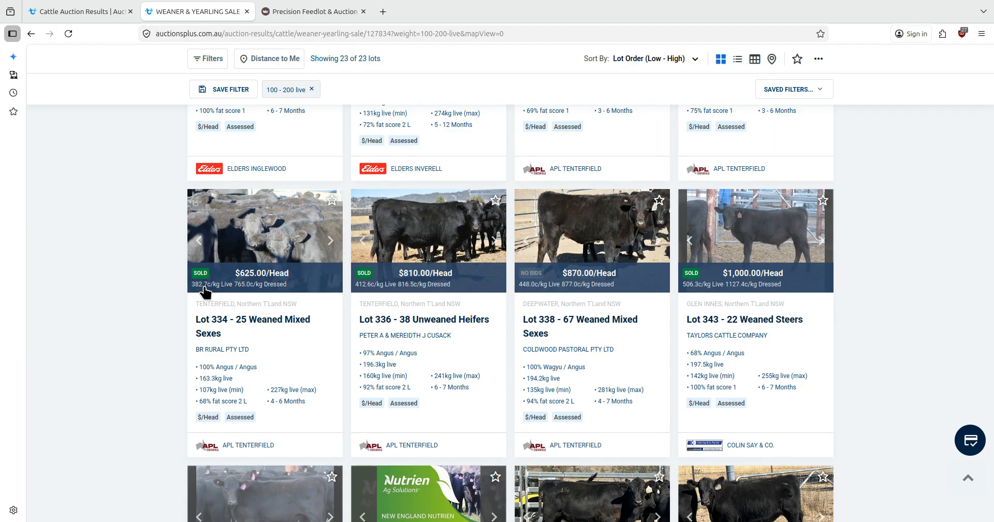
Return to the Precision Feedlot & Auction Optimiser and review Lot 334's Max Bid against the Target Profit setting
left_click(293, 11)
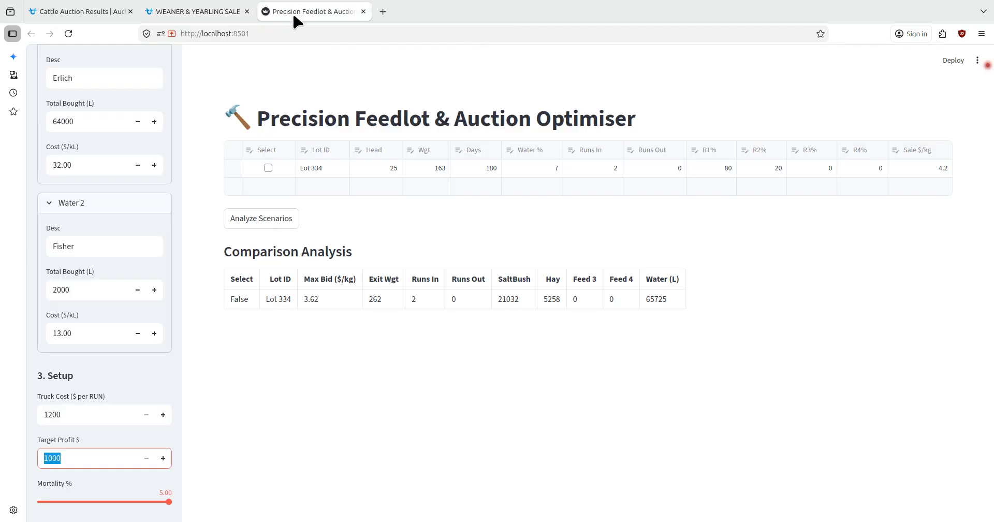
left_click(320, 298)
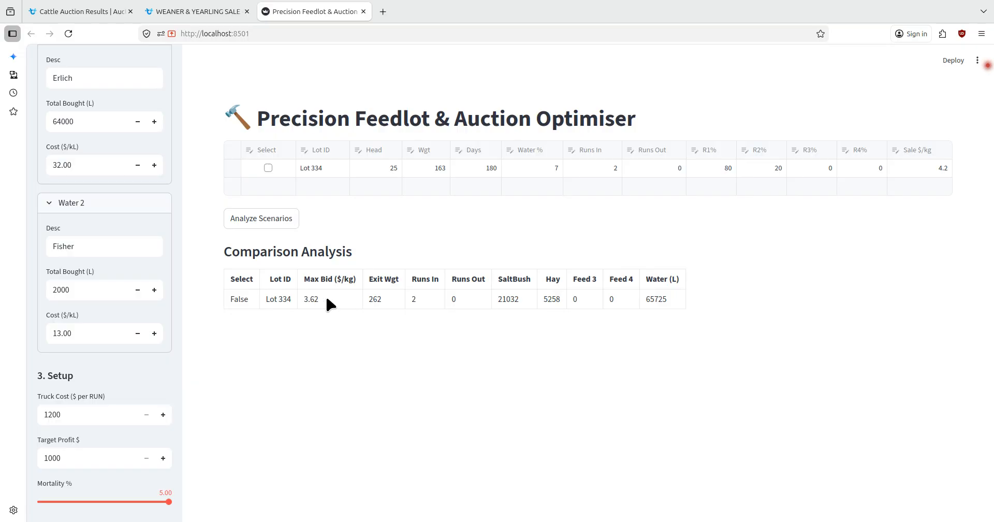
left_click(57, 458)
double_click(57, 457)
left_click(318, 298)
left_click(88, 458)
Set Lot 334's Days to 240 and rerun the scenario analysis
left_click(476, 168)
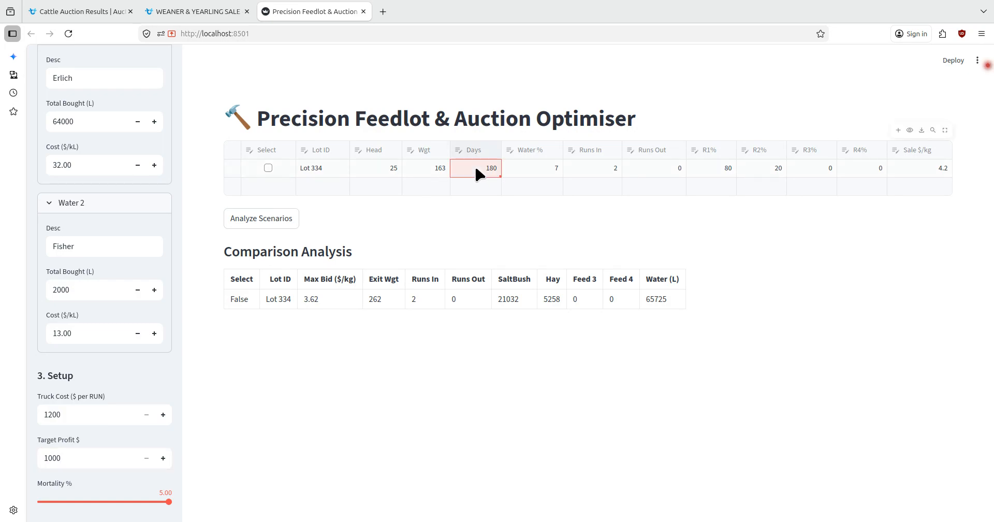
type("240")
key("Return")
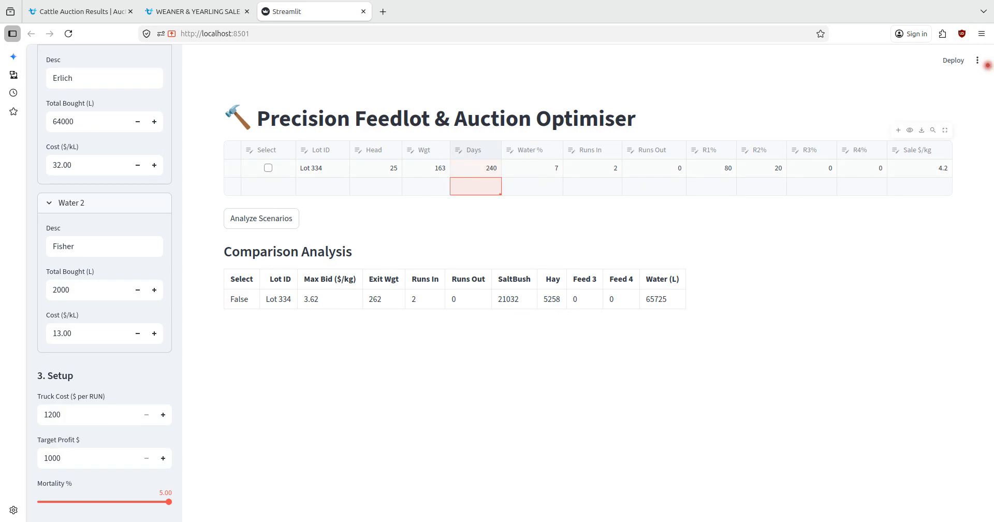
left_click(270, 219)
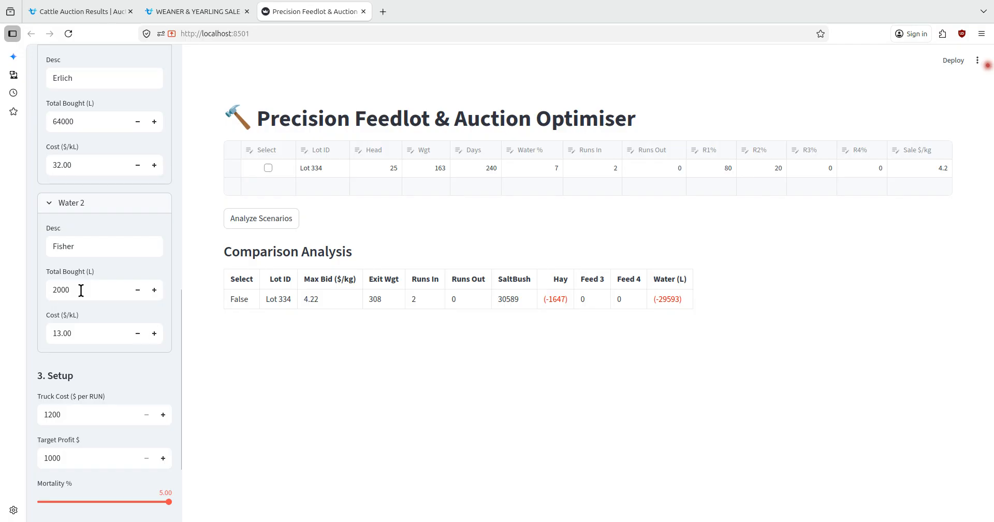
Set the total bought for the Water 2 source to 50000 L and rerun the scenario analysis
left_click_drag(73, 289, 53, 289)
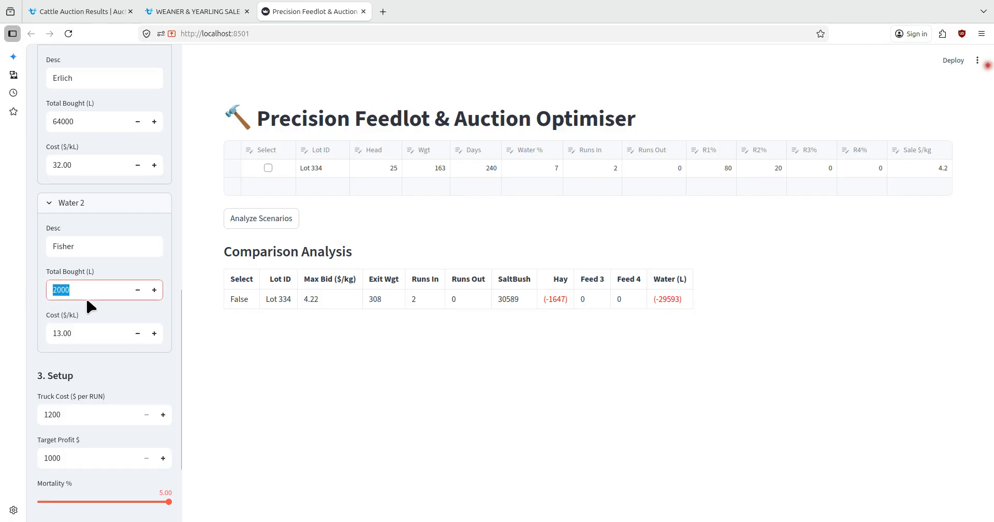
type("50000")
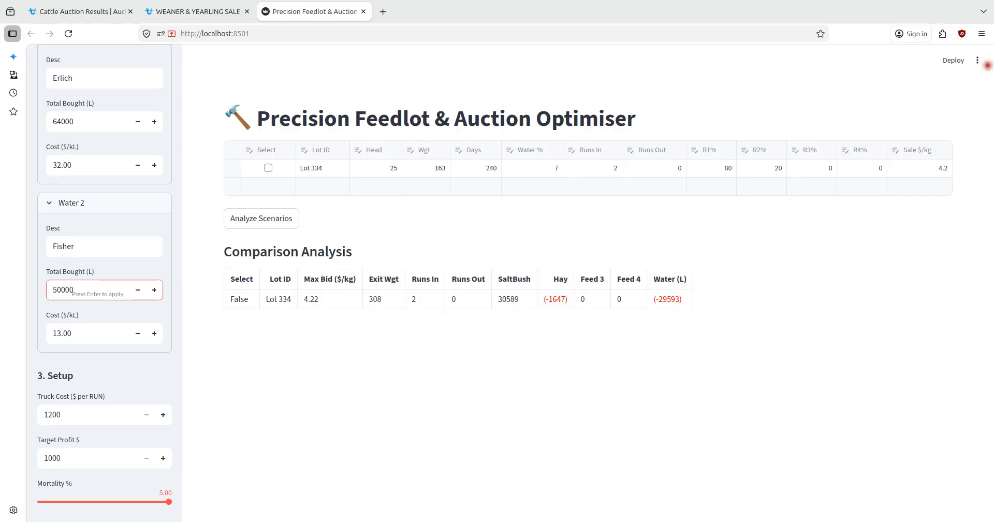
key("Return")
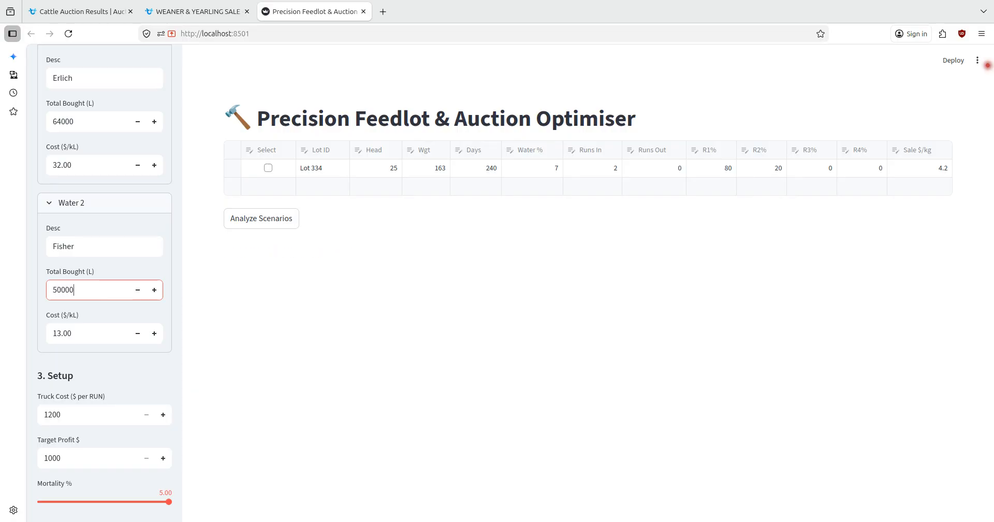
left_click(245, 224)
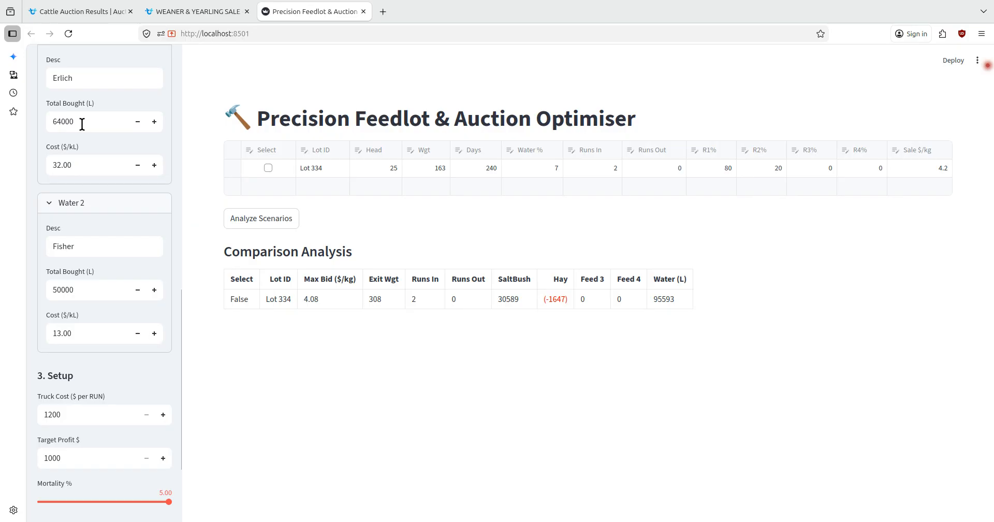
Set the total bought for the Water 2 source to 40000 L and rerun the scenario analysis
left_click_drag(73, 289, 38, 289)
type("4")
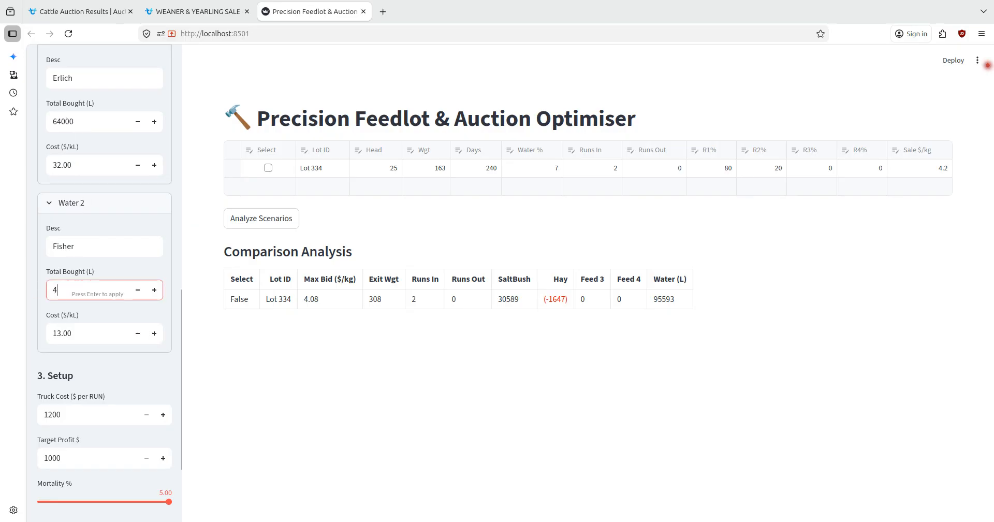
type("0000")
key("Return")
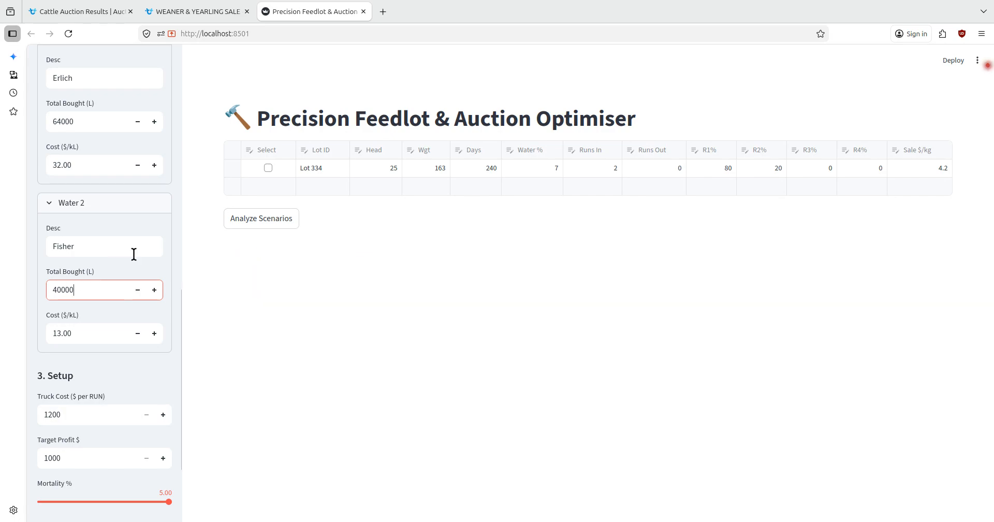
left_click(242, 222)
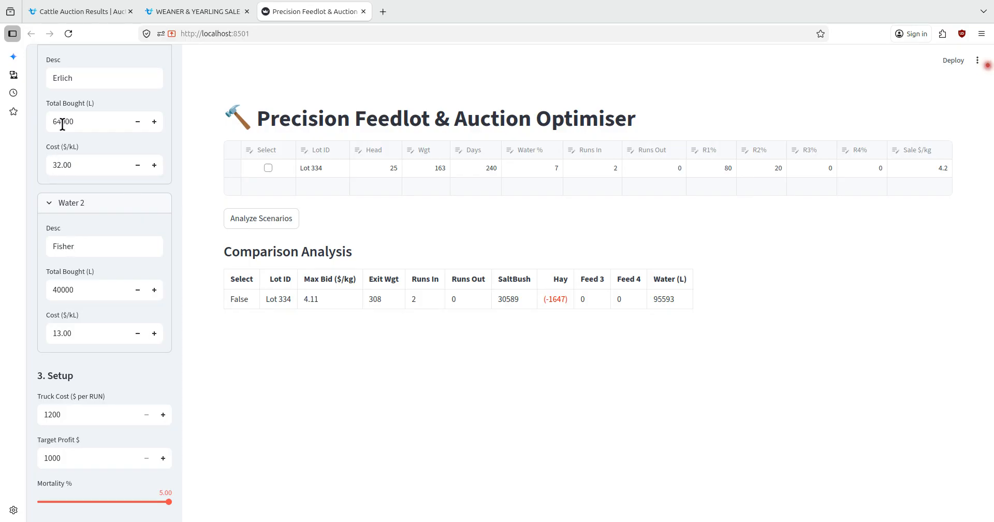
Set the total bought for the Water 2 source to 32000 L and rerun the scenario analysis
left_click_drag(78, 290, 34, 290)
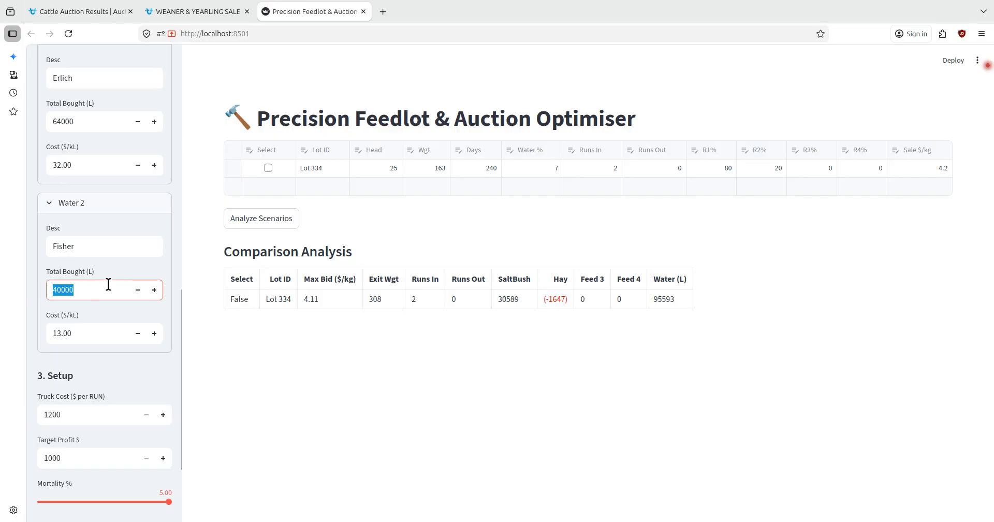
type("32000")
key("Return")
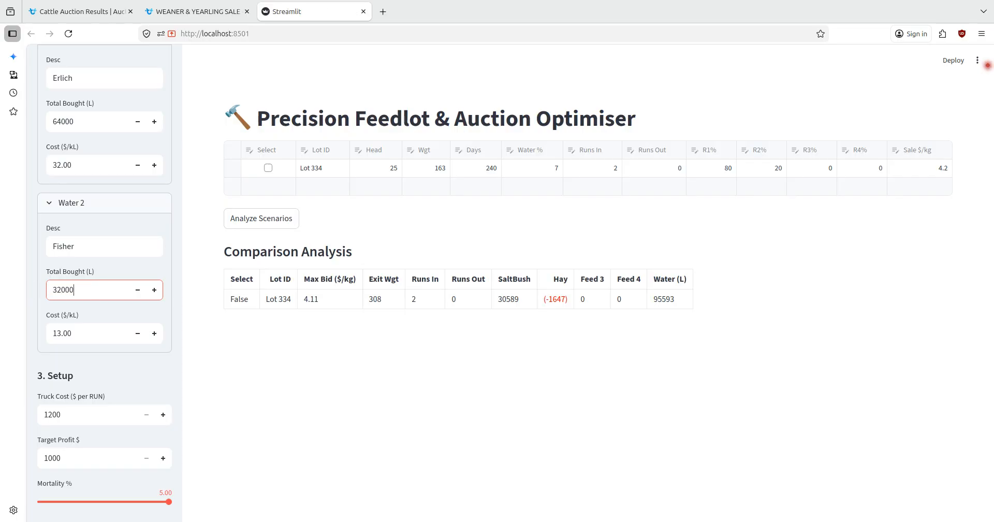
left_click(264, 220)
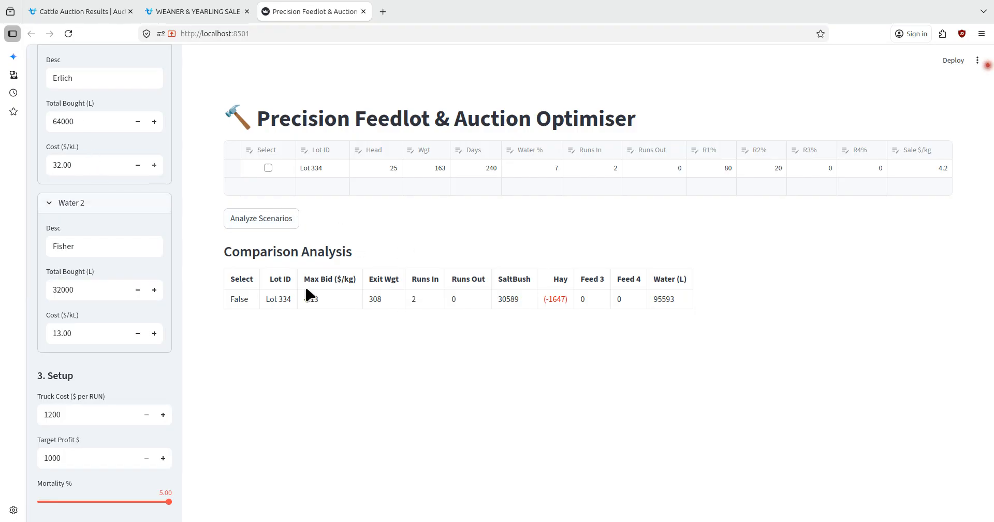
Set the stock of the Hay feed source to 8000 kg and rerun the scenario analysis
scroll(177, 280, "up", 1)
scroll(176, 259, "up", 5)
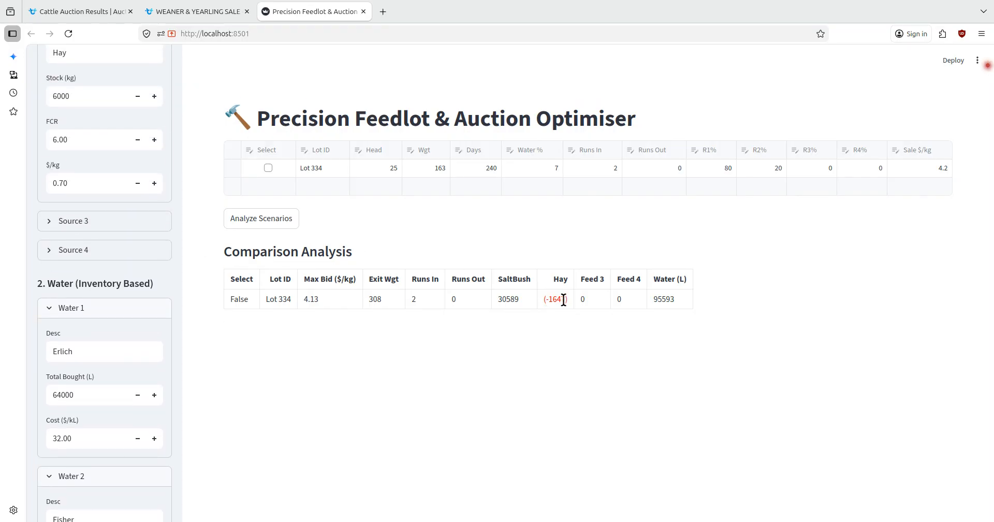
scroll(170, 205, "up", 1)
left_click_drag(82, 164, 43, 164)
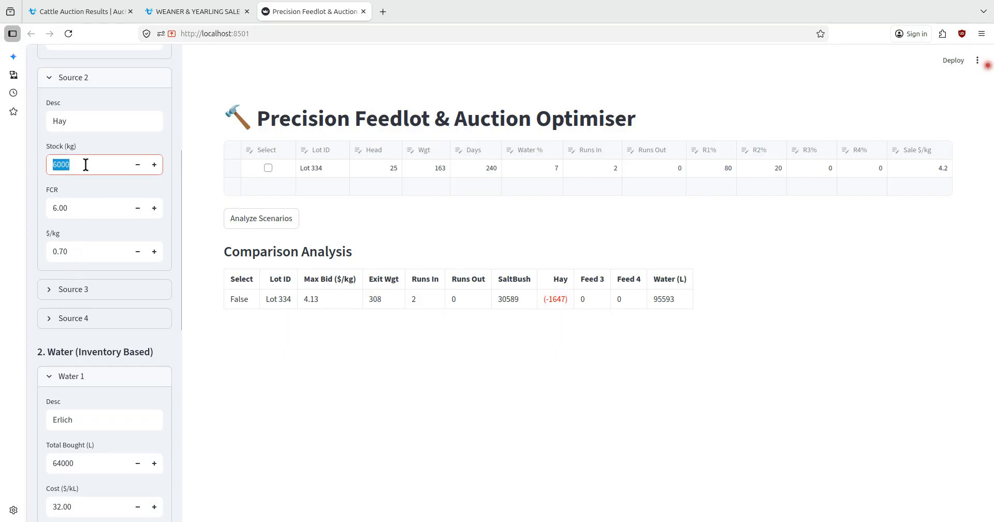
type("8000")
key("Return")
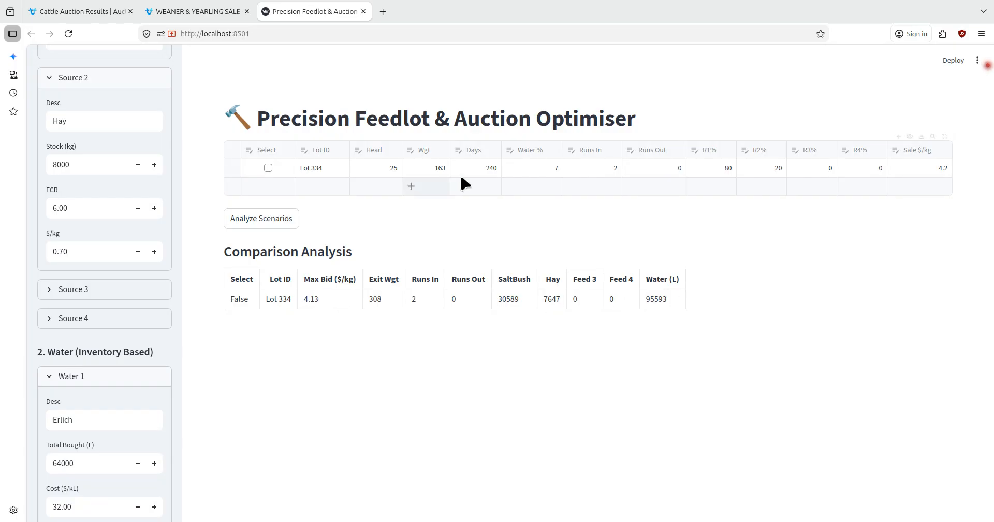
Set Lot 334's Days to 220 and rerun the scenario analysis
left_click(476, 168)
type("220")
key("Return")
left_click(271, 221)
Select Lot 334, rerun the scenario analysis and download its Prospective Auction Report
left_click(268, 167)
left_click(282, 222)
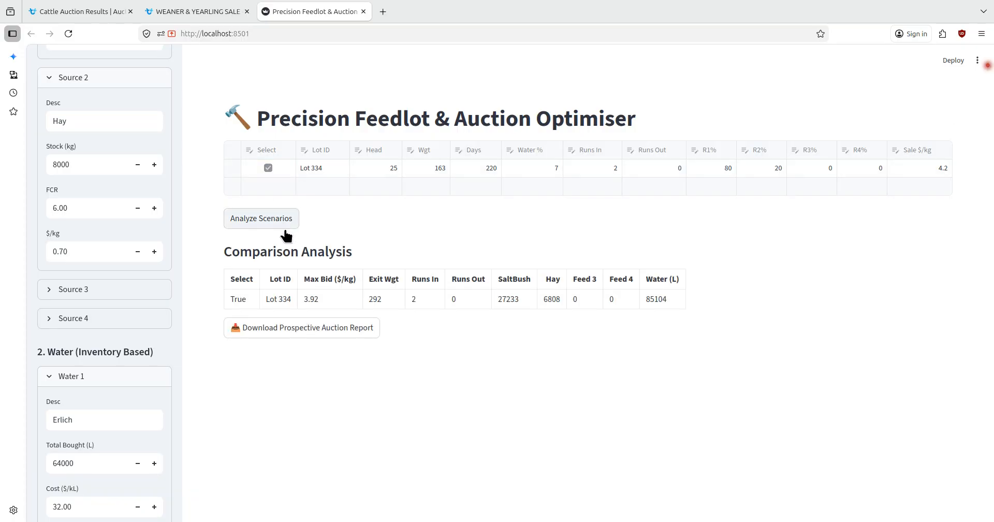
left_click(303, 329)
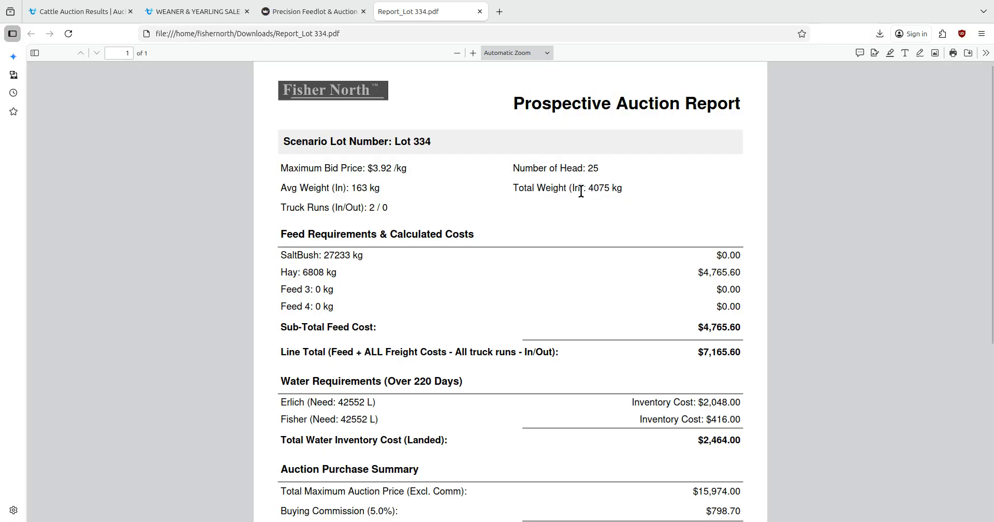
Examine the number of head and total incoming weight in the Lot 334 report's summary
left_click_drag(587, 189, 616, 188)
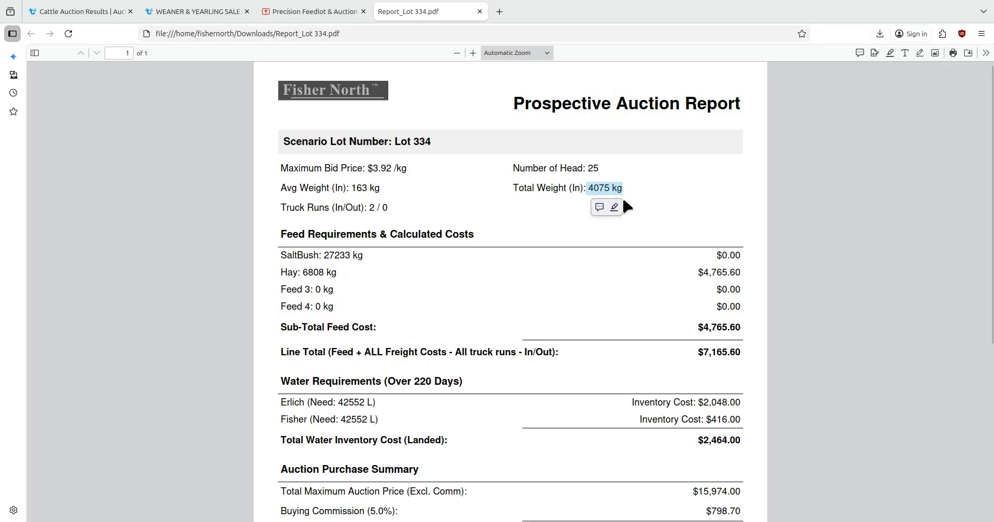
left_click(574, 208)
left_click_drag(590, 188, 612, 189)
left_click(561, 209)
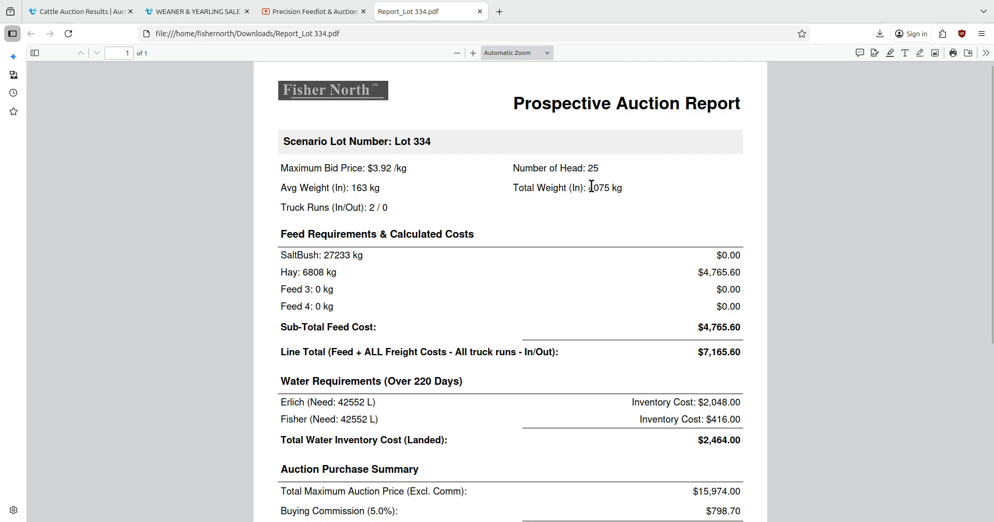
left_click_drag(589, 187, 629, 188)
left_click(582, 205)
left_click(566, 209)
left_click_drag(589, 188, 622, 189)
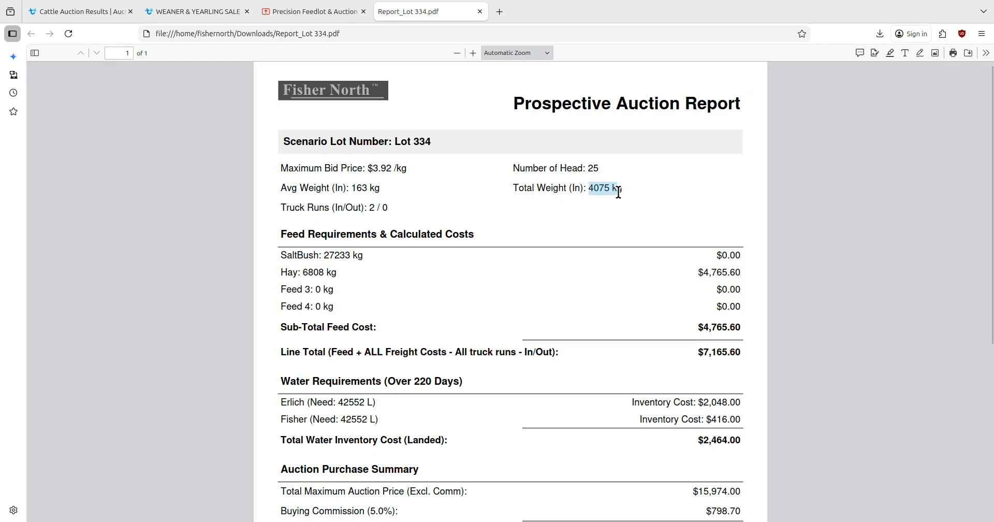
left_click(570, 215)
left_click_drag(586, 167, 619, 175)
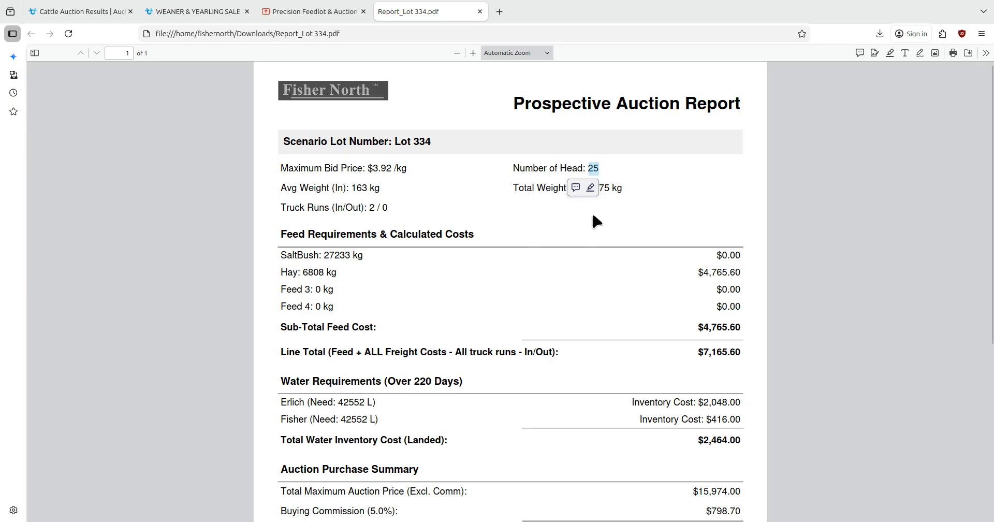
left_click_drag(589, 187, 625, 185)
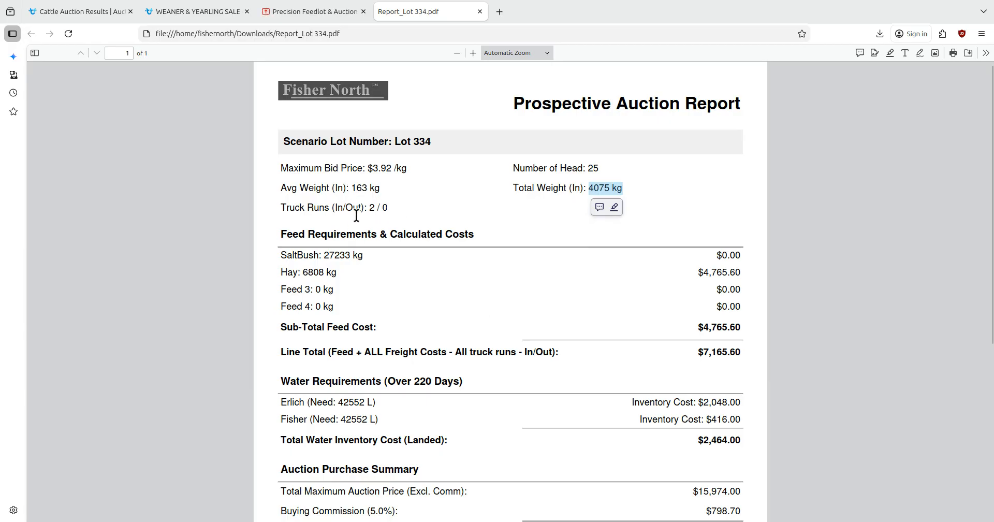
Review the report's water, purchase and projected revenue sections down to the total nett return target
scroll(503, 285, "down", 4)
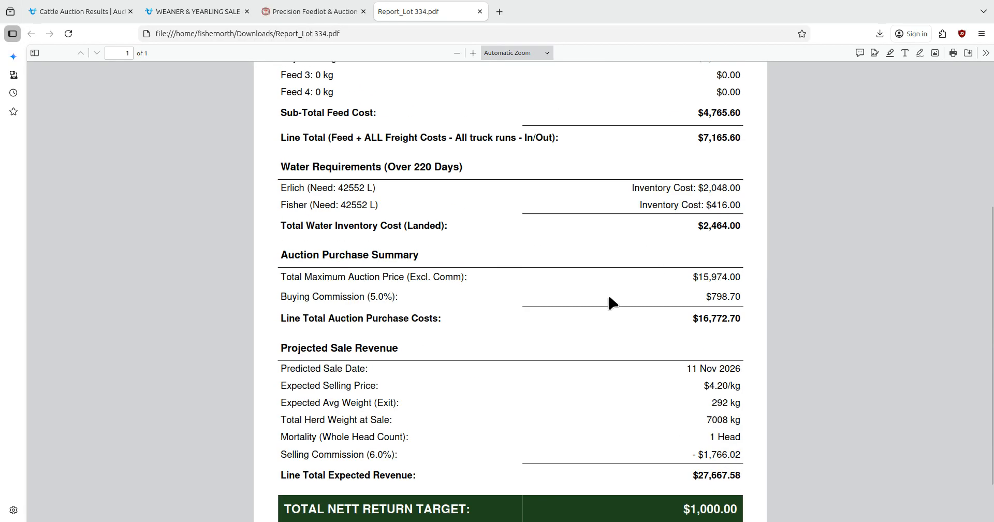
scroll(610, 294, "down", 1)
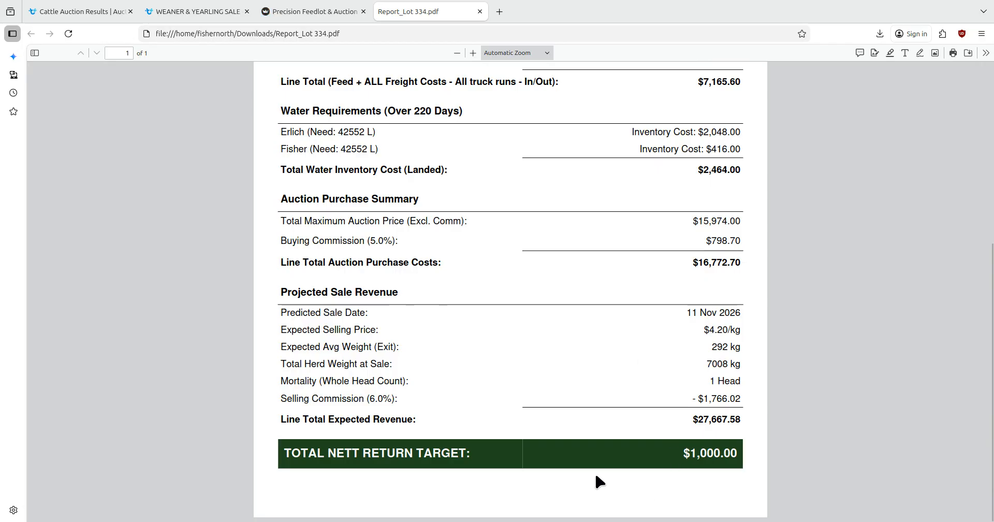
left_click_drag(691, 453, 743, 452)
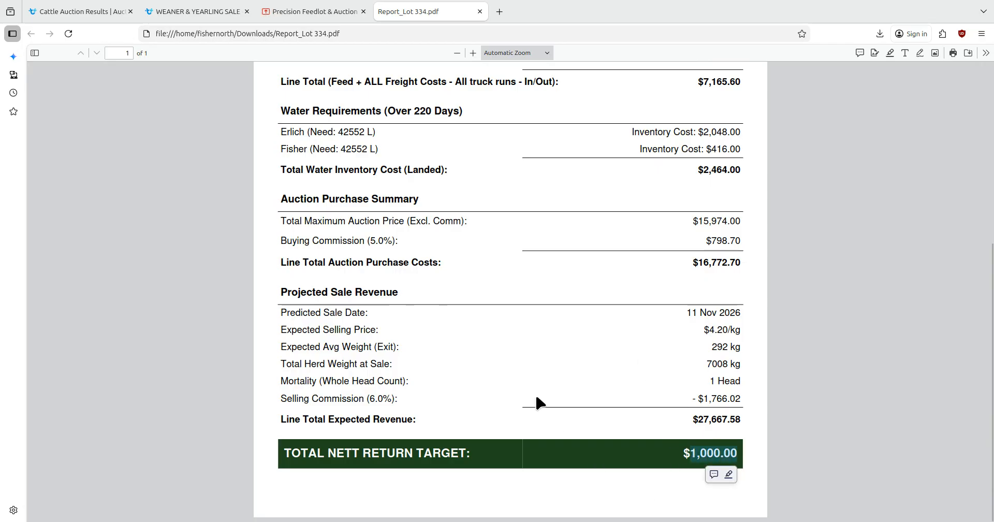
Review the Lot 334 report from top to bottom, examining the hay cost and the feed-plus-freight line total
scroll(494, 346, "up", 4)
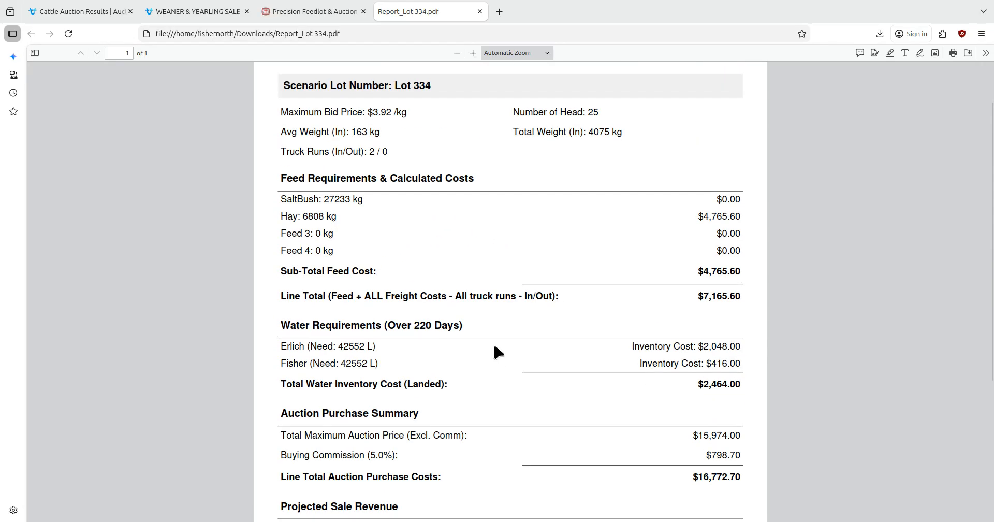
scroll(494, 347, "up", 1)
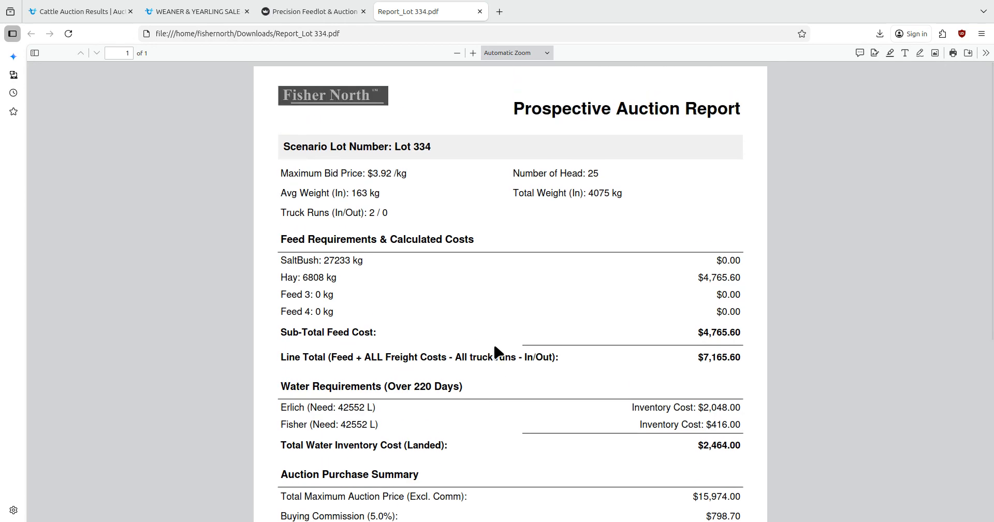
scroll(494, 350, "down", 3)
scroll(496, 349, "down", 1)
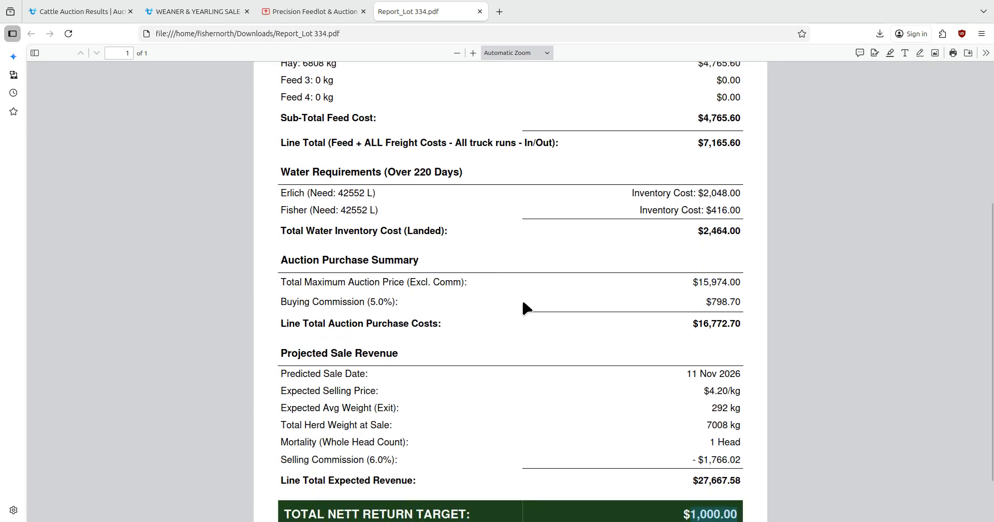
scroll(508, 306, "down", 1)
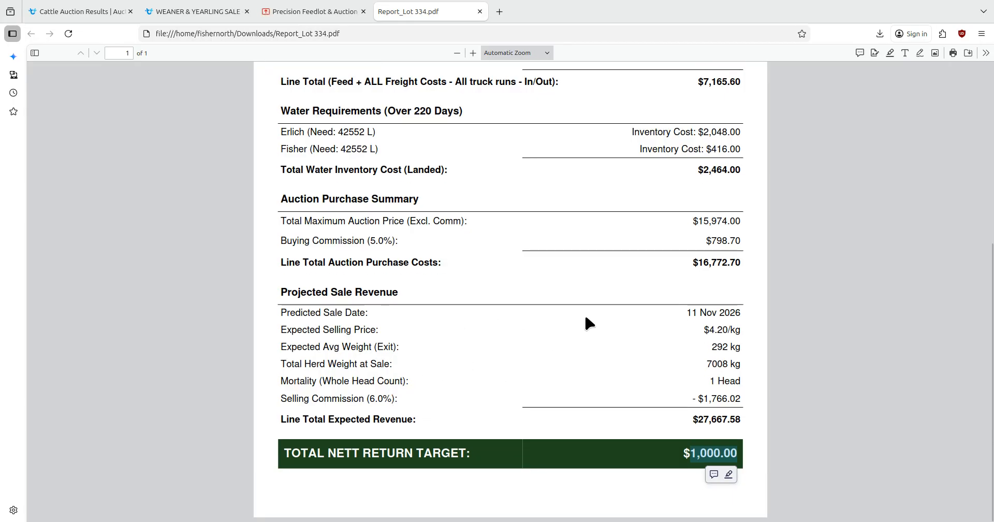
scroll(585, 316, "up", 5)
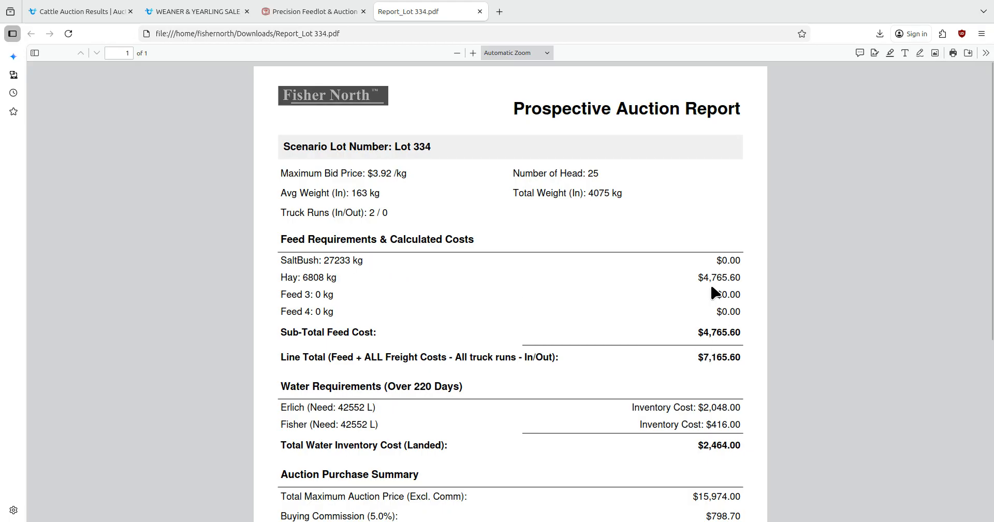
left_click_drag(697, 278, 751, 278)
left_click(720, 363)
left_click_drag(741, 354, 701, 356)
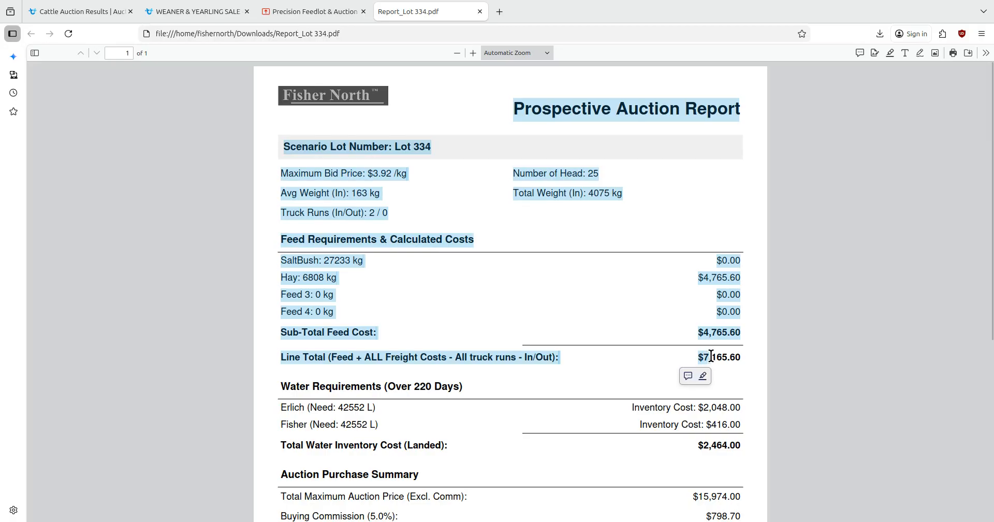
left_click(701, 356)
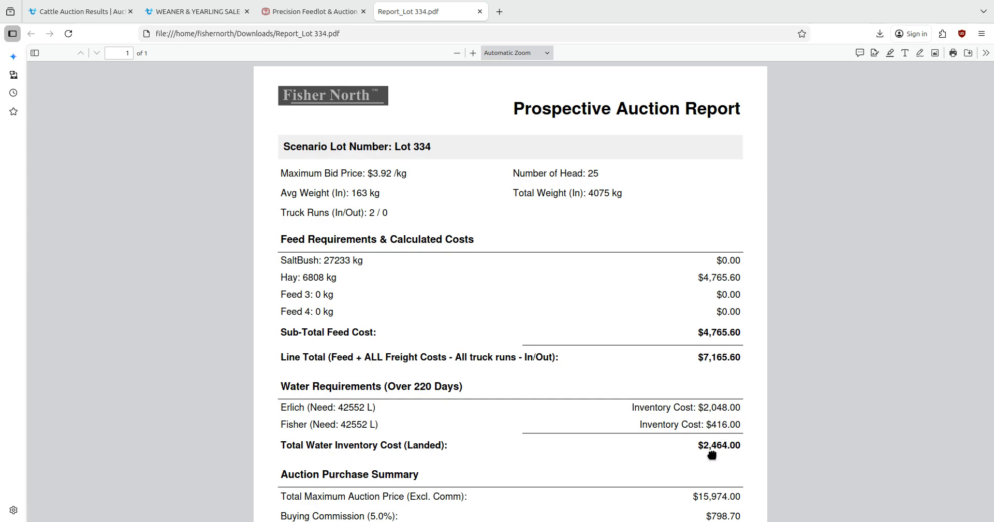
scroll(579, 409, "down", 4)
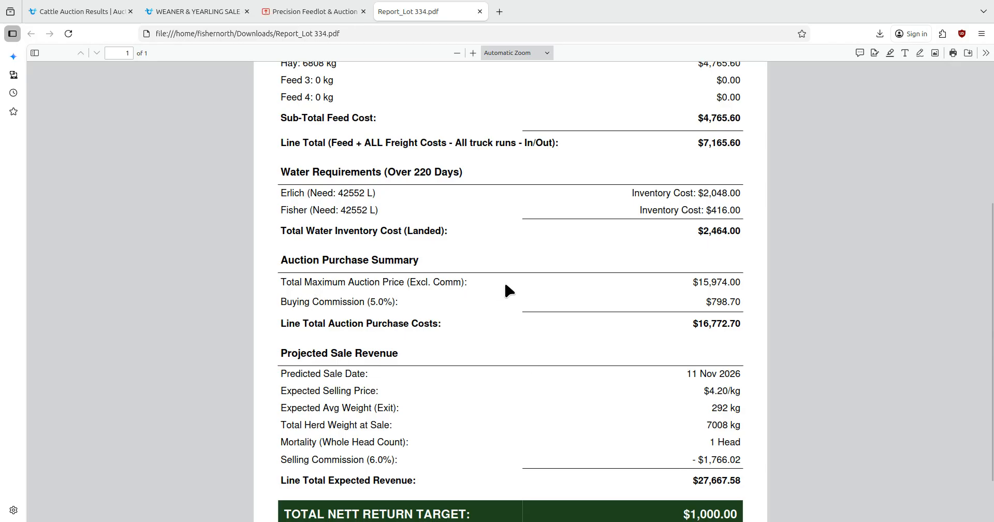
left_click_drag(692, 281, 733, 286)
left_click(710, 299)
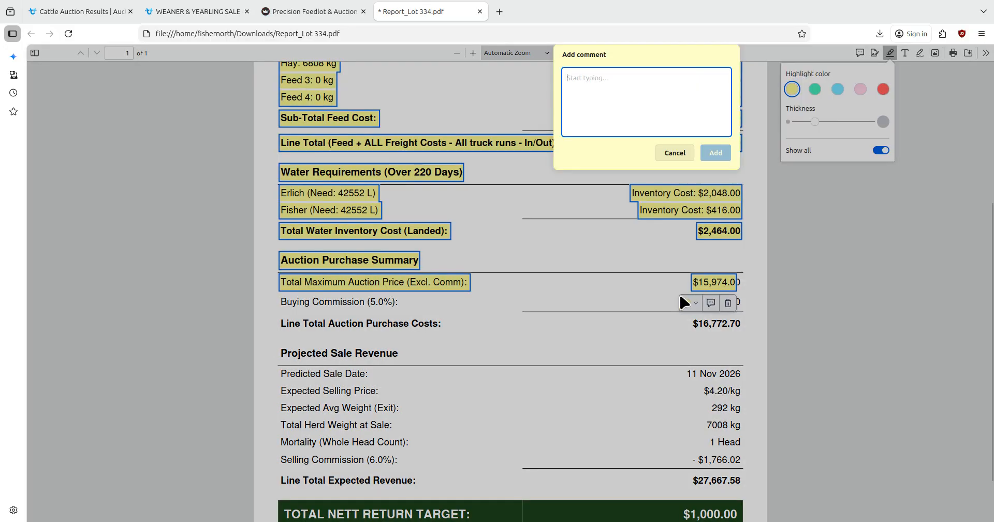
key("Escape")
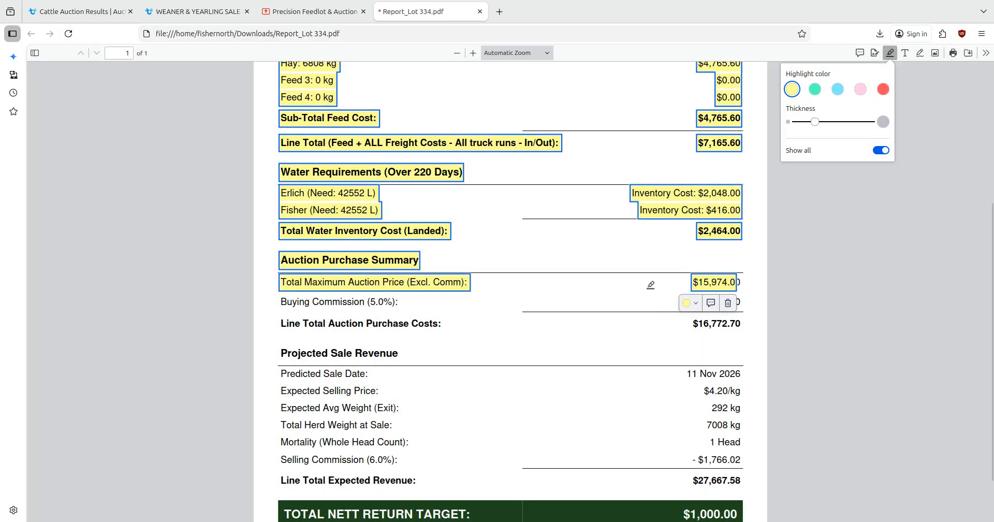
left_click(647, 303)
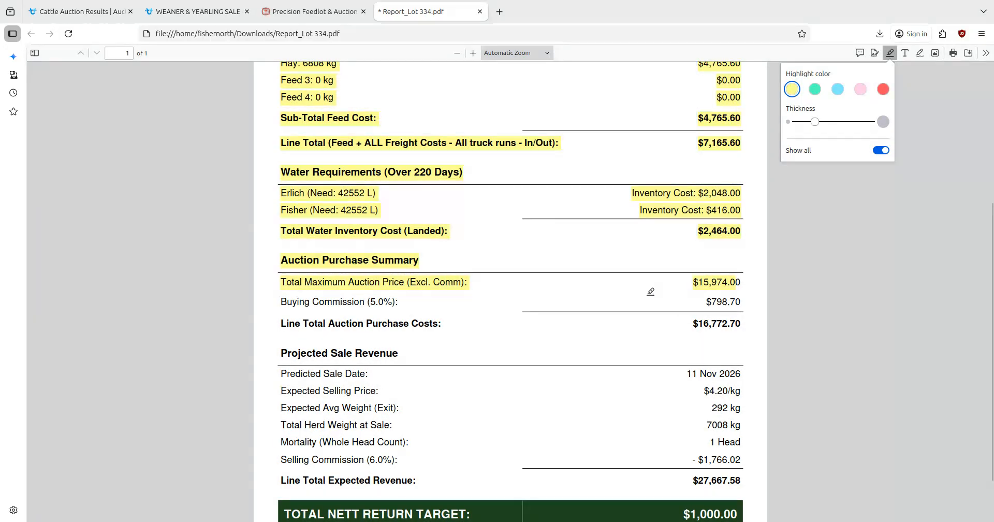
key("ctrl+z")
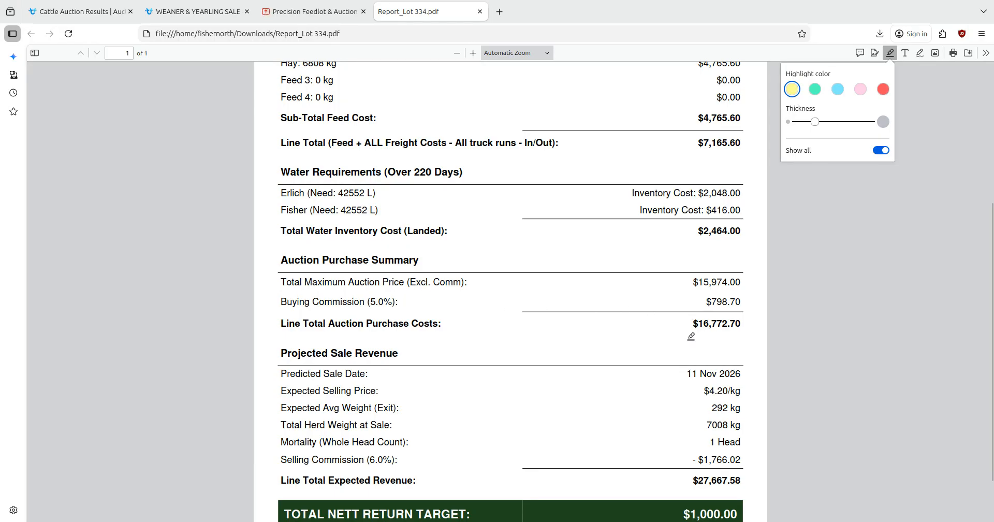
scroll(652, 331, "down", 2)
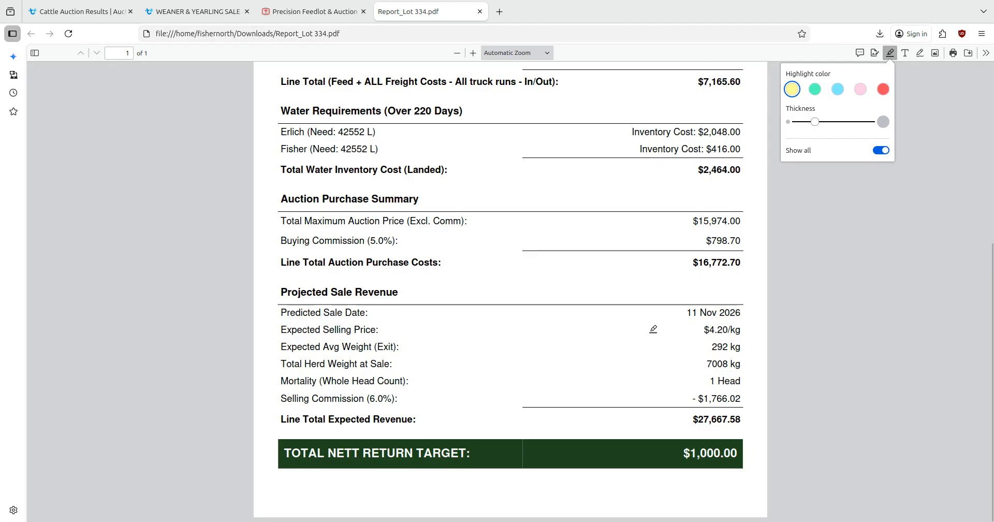
left_click(888, 54)
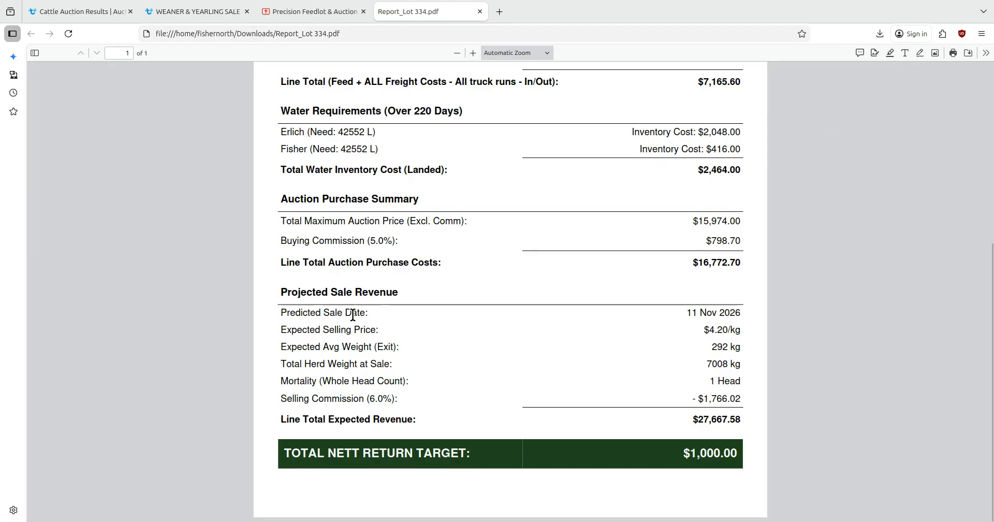
Examine the predicted sale date and total herd weight at sale in the report's Projected Sale Revenue section
left_click_drag(686, 307, 739, 310)
left_click(668, 335)
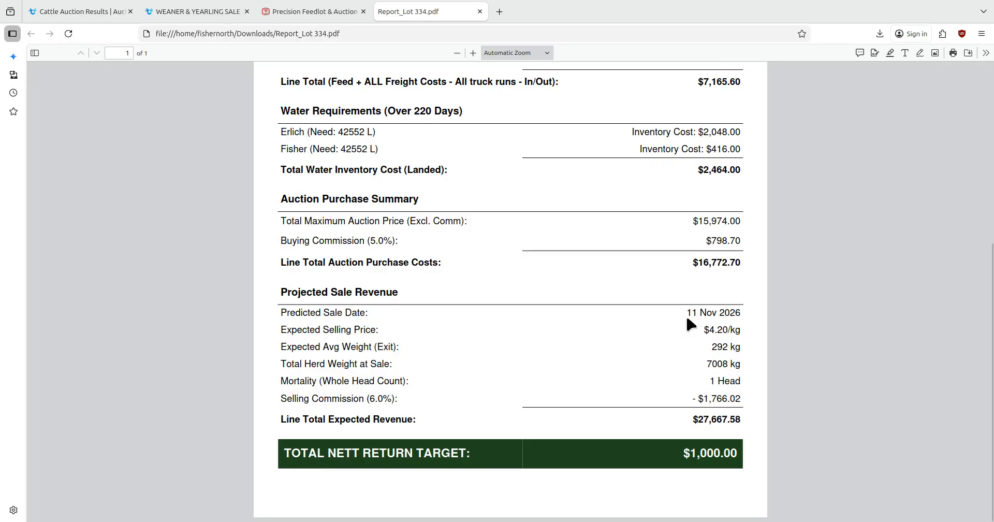
left_click_drag(686, 312, 743, 314)
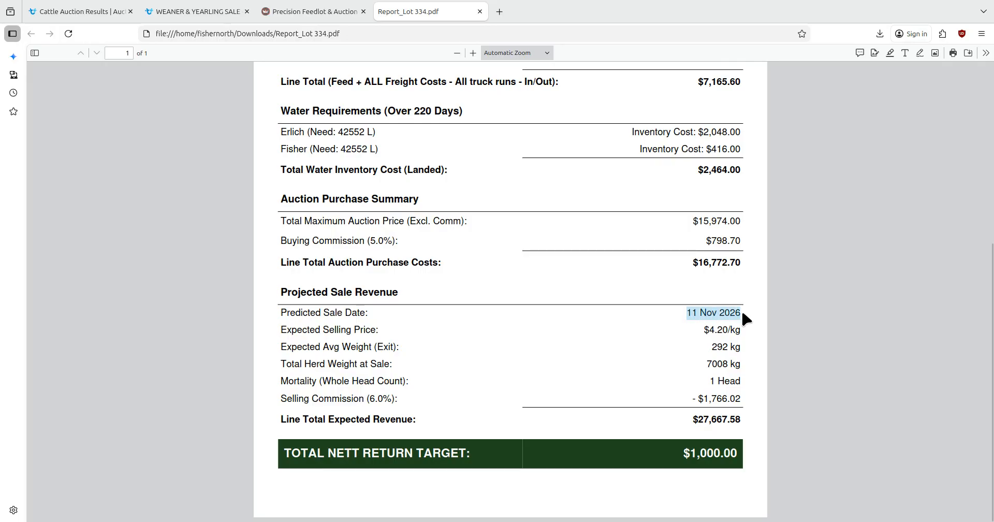
left_click(671, 343)
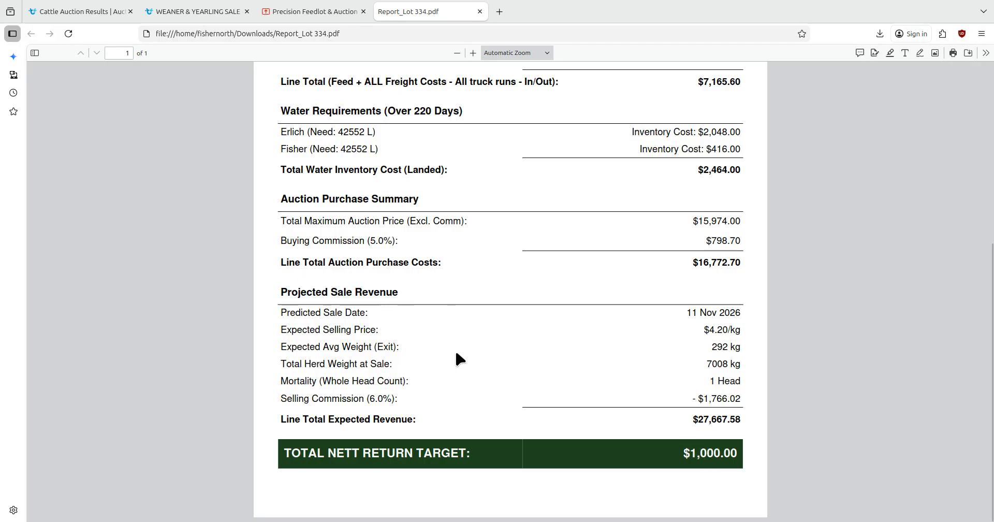
left_click_drag(704, 362, 729, 364)
left_click(707, 365)
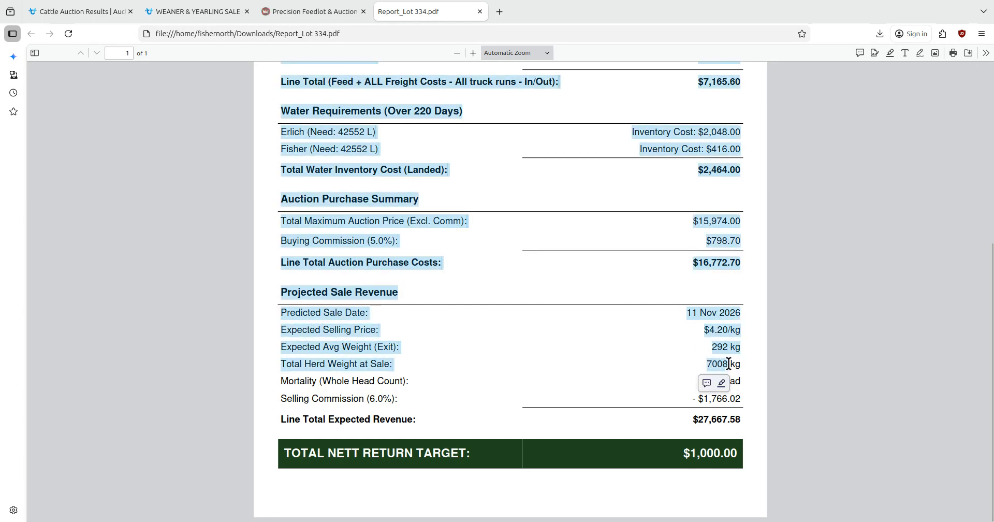
left_click(650, 369)
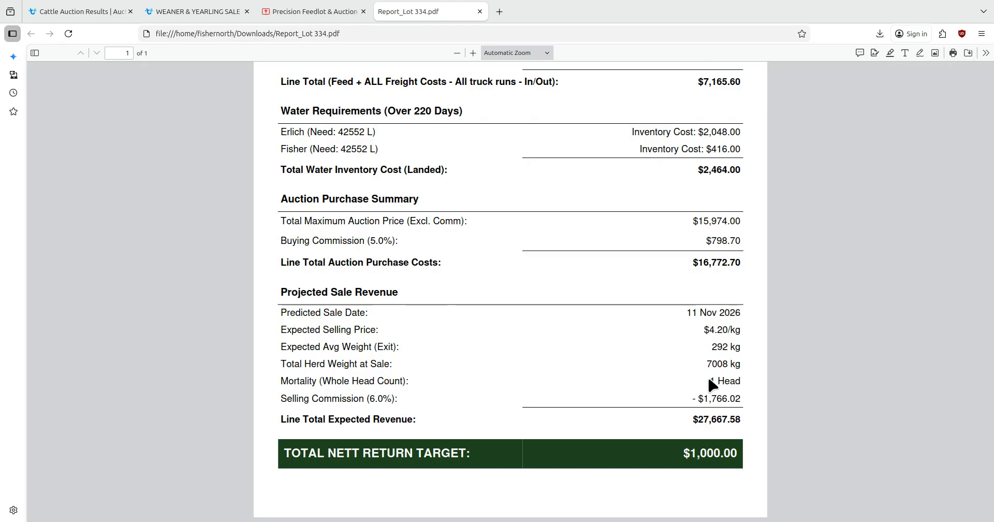
left_click_drag(705, 364, 735, 366)
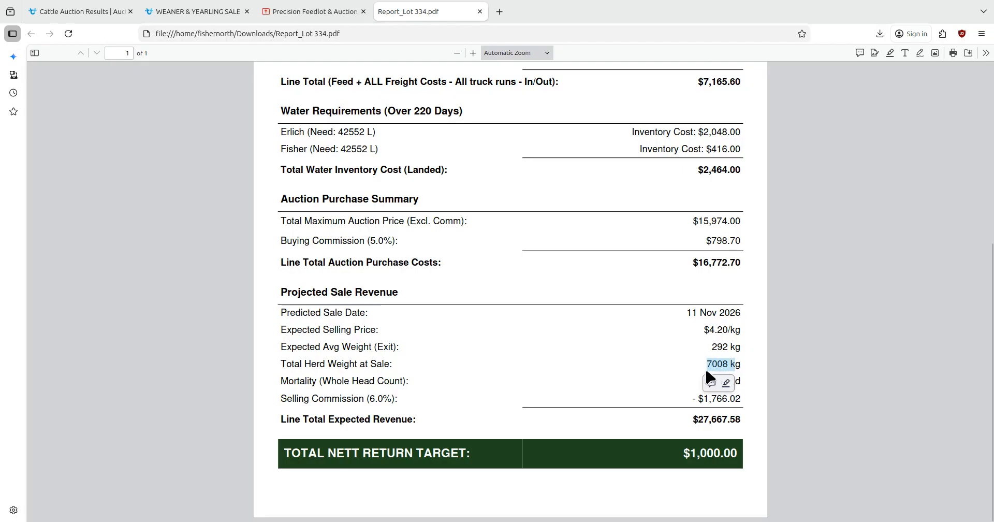
left_click(687, 362)
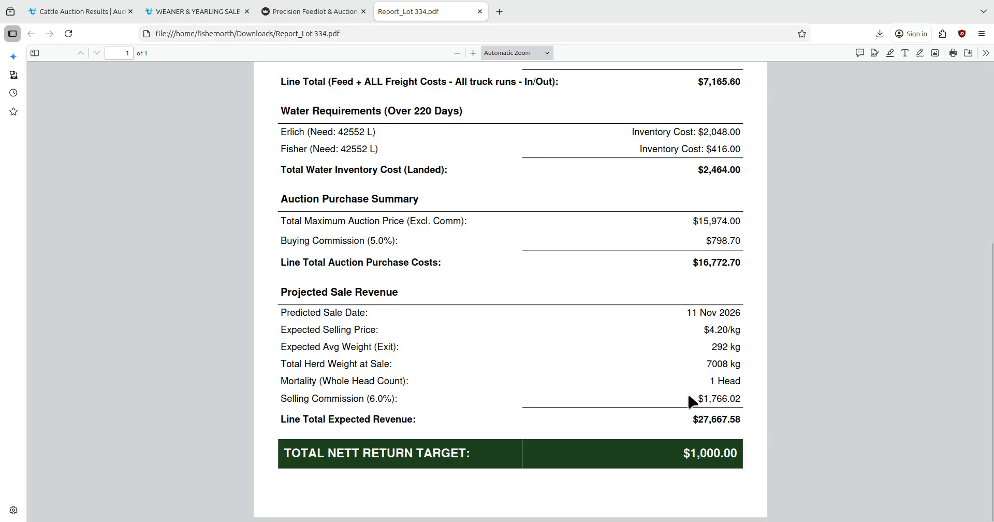
Examine the report's selling commission and total nett return target, and return to the start of the report
left_click_drag(692, 394, 741, 400)
left_click(653, 380)
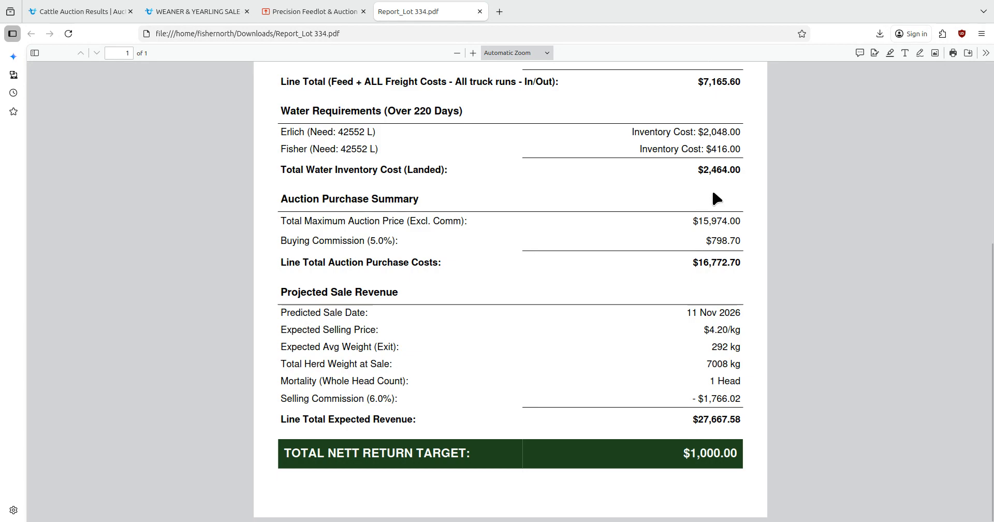
scroll(704, 179, "up", 3)
scroll(727, 310, "down", 3)
left_click_drag(684, 456, 735, 451)
left_click(747, 437)
scroll(657, 336, "up", 4)
scroll(660, 343, "up", 1)
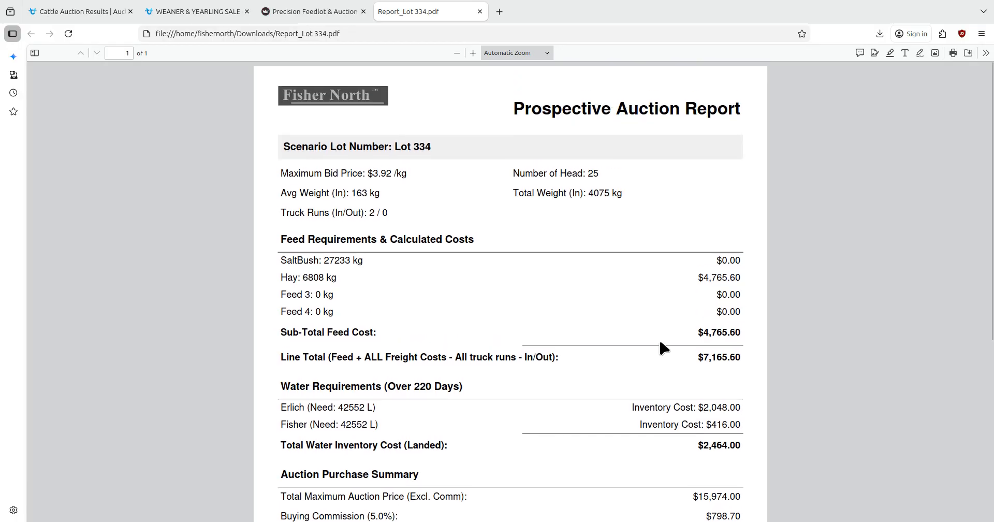
Return to the Precision Feedlot & Auction Optimiser and add lot 335 with Head 50, Wgt 163 and Days 220
left_click(298, 12)
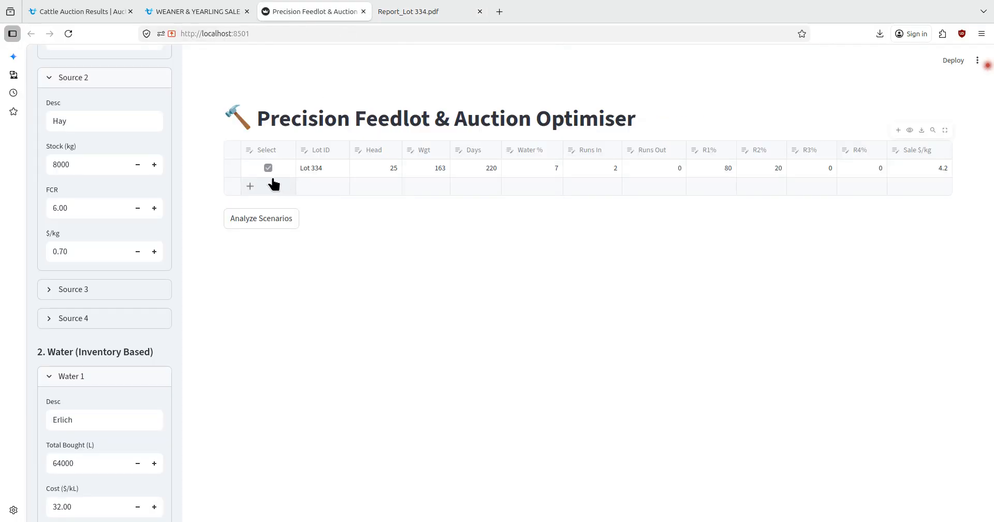
left_click(313, 186)
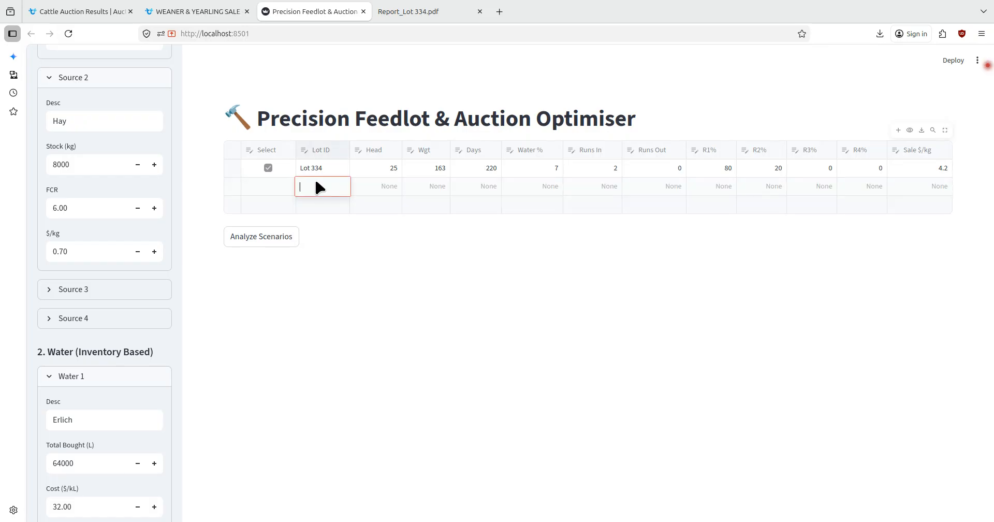
type("lot 335")
key("Tab")
left_click(378, 183)
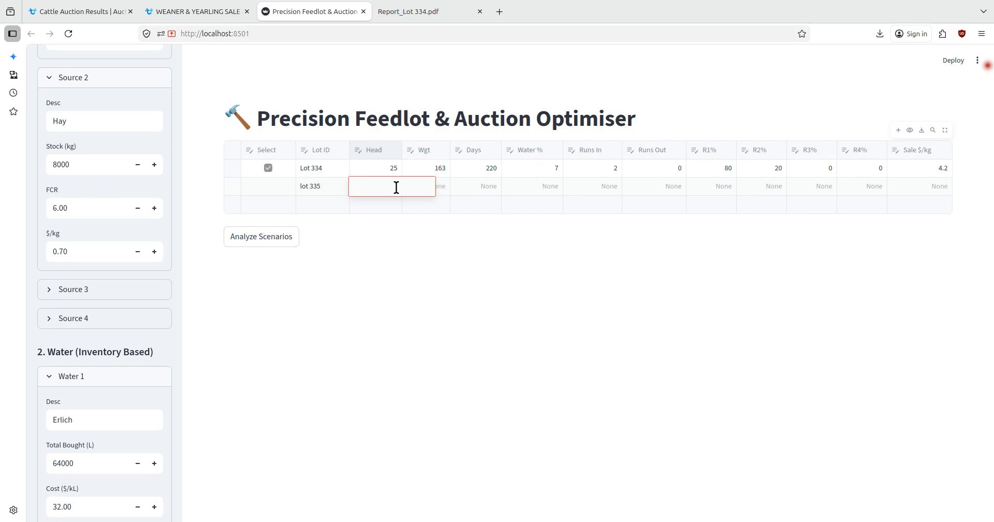
type("50")
key("Tab")
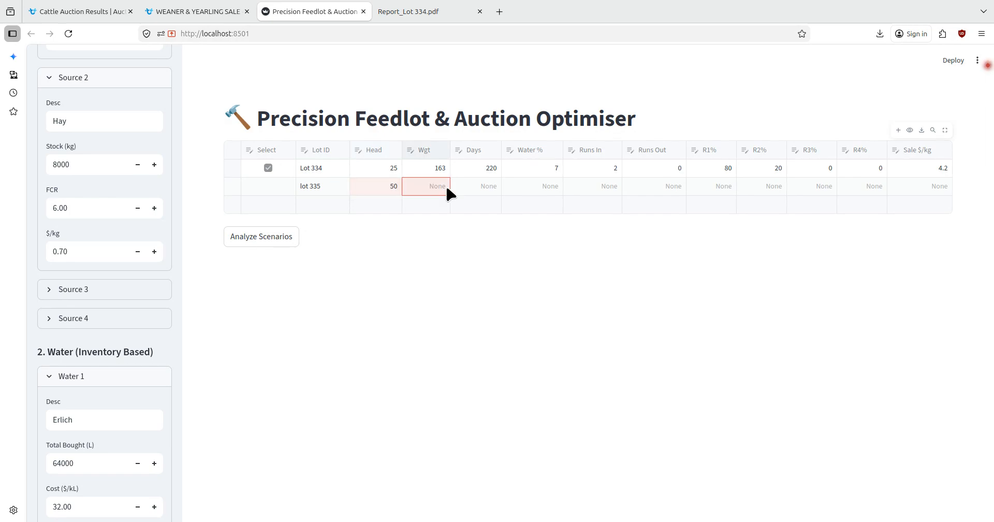
left_click(437, 191)
type("163")
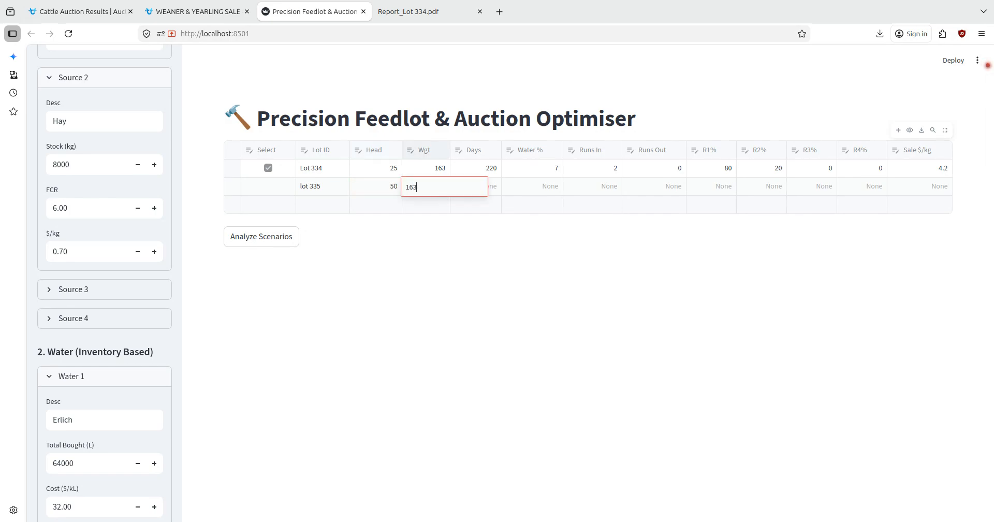
key("Tab")
type("220")
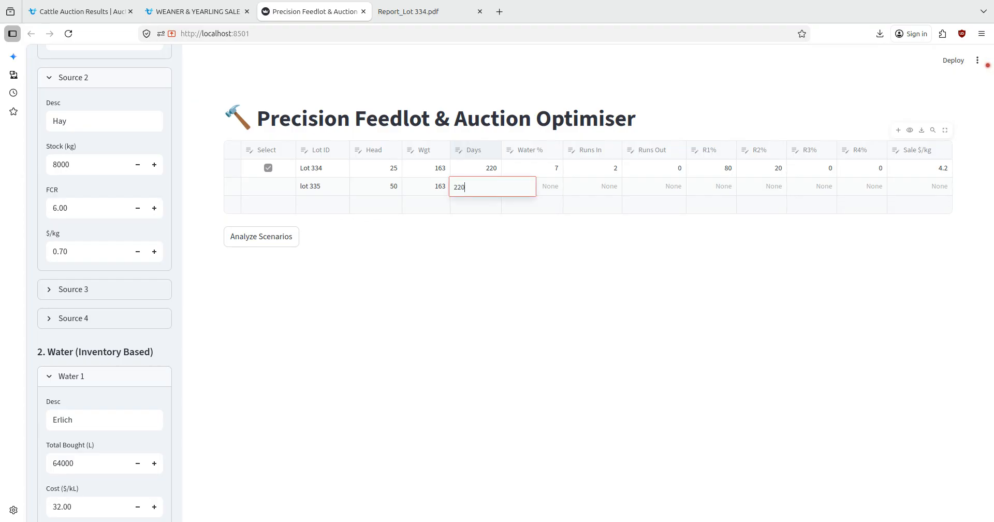
Set lot 335's Water % to 7, Runs In to 2, Runs Out to 0 and R1% to 80
key("Tab")
type("7")
key("Tab")
type("2")
key("Tab")
type("0")
key("Tab")
type("0")
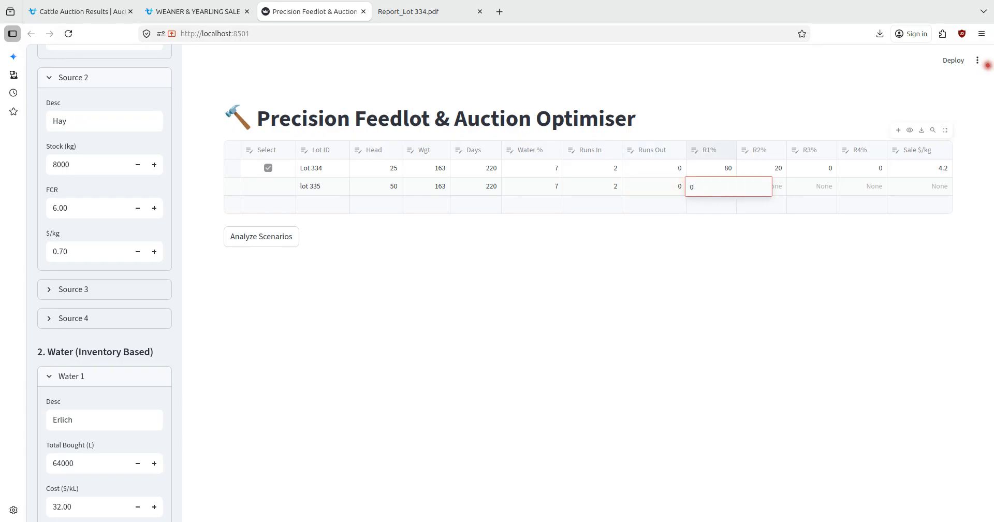
key("Tab")
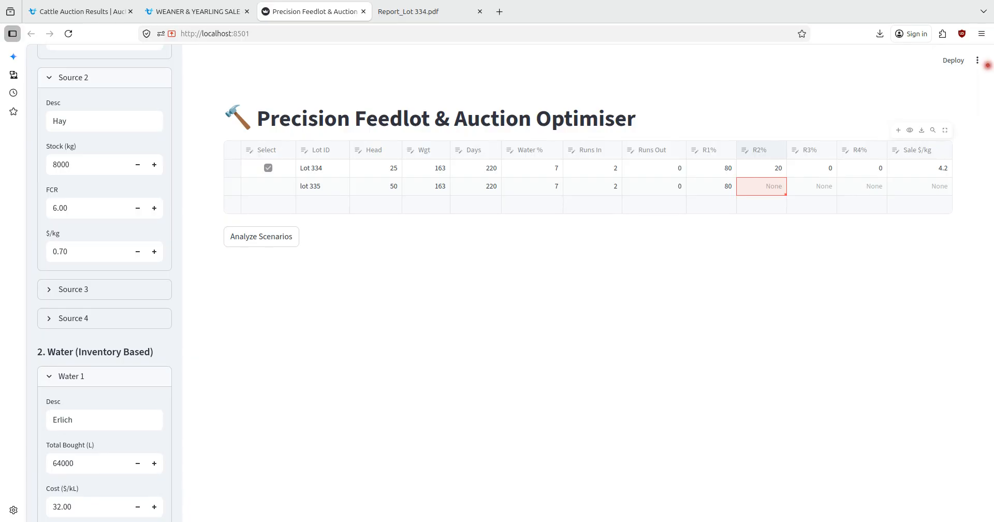
Set lot 335's R2% to 20, R3% and R4% to 0 and Sale $/kg to 4.2, and run the scenario analysis
type("20")
key("Tab")
type("0")
key("Tab")
type("0")
key("Tab")
type("4.2")
key("Return")
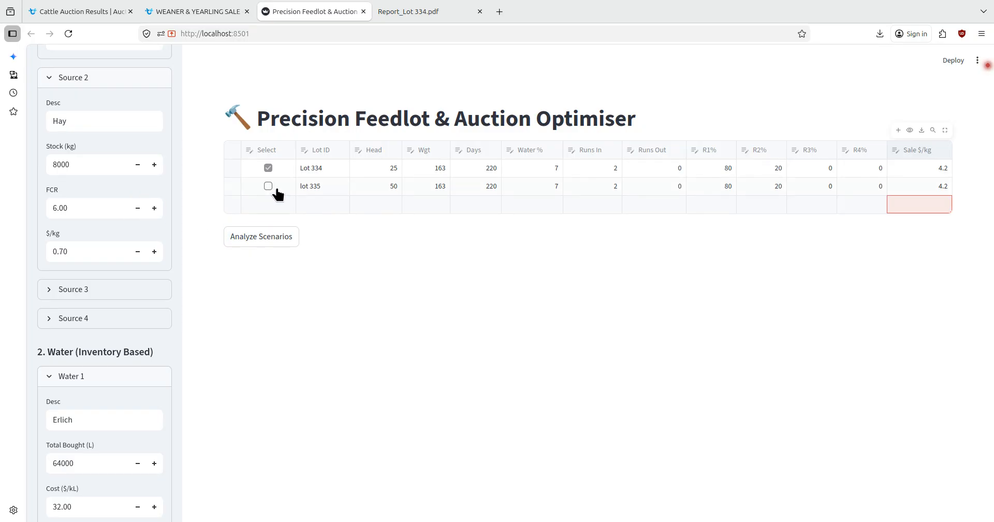
left_click(279, 237)
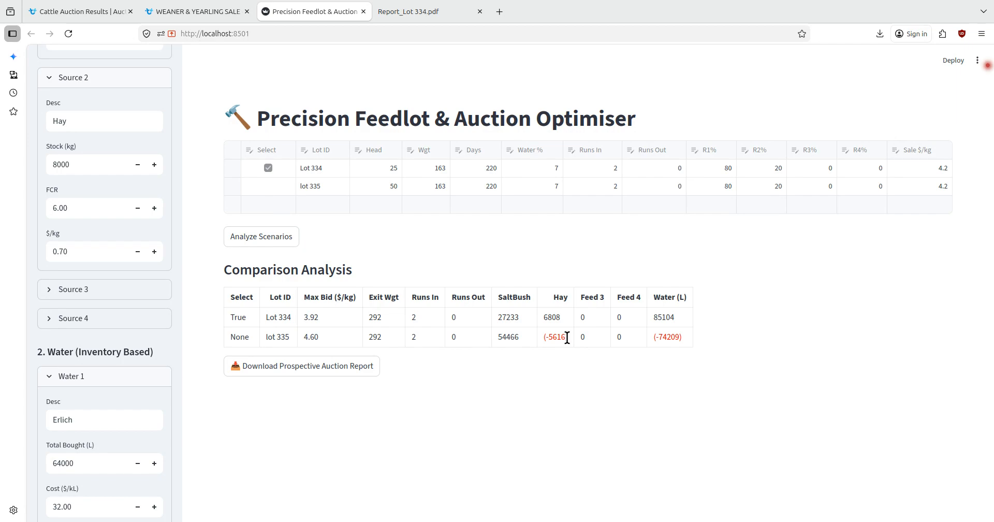
Set the stock of the Hay feed source to 14000 kg
double_click(81, 164)
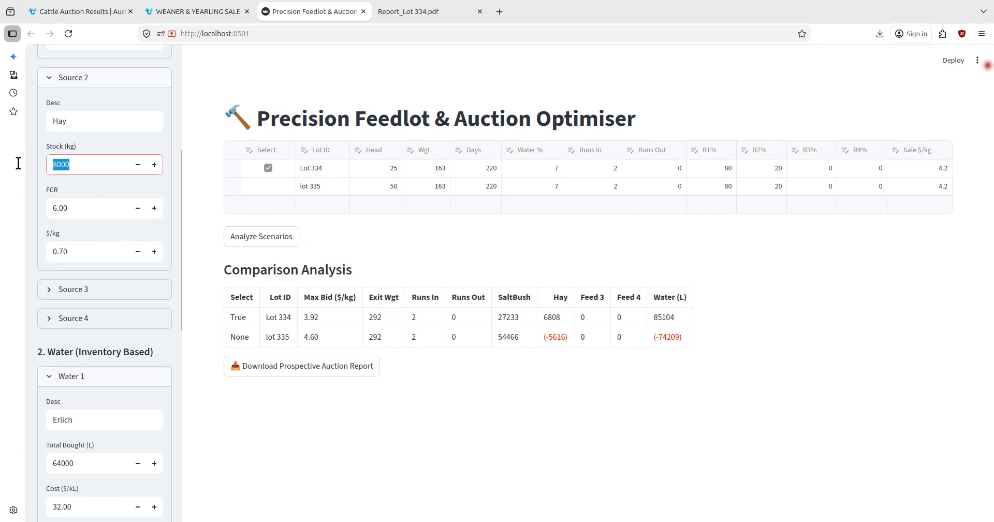
type("14000")
key("Return")
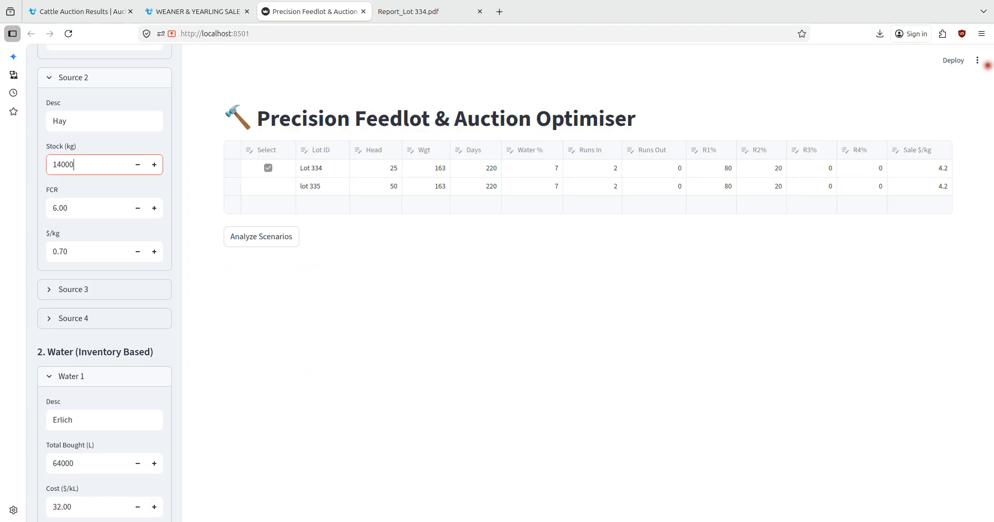
Rerun the scenario analysis, then set the Erlich water source's Total Bought to 128000 L and analyse the lots again
left_click(259, 236)
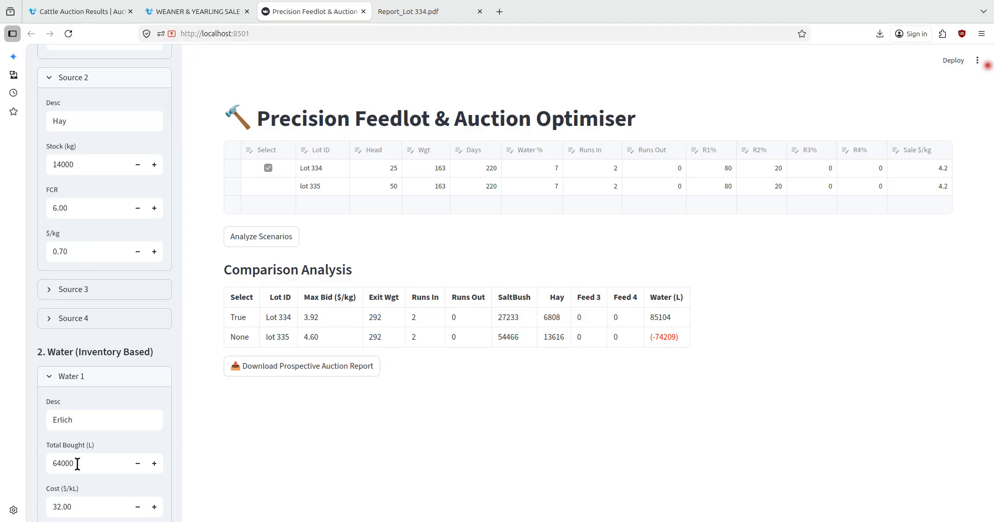
left_click_drag(78, 462, 40, 461)
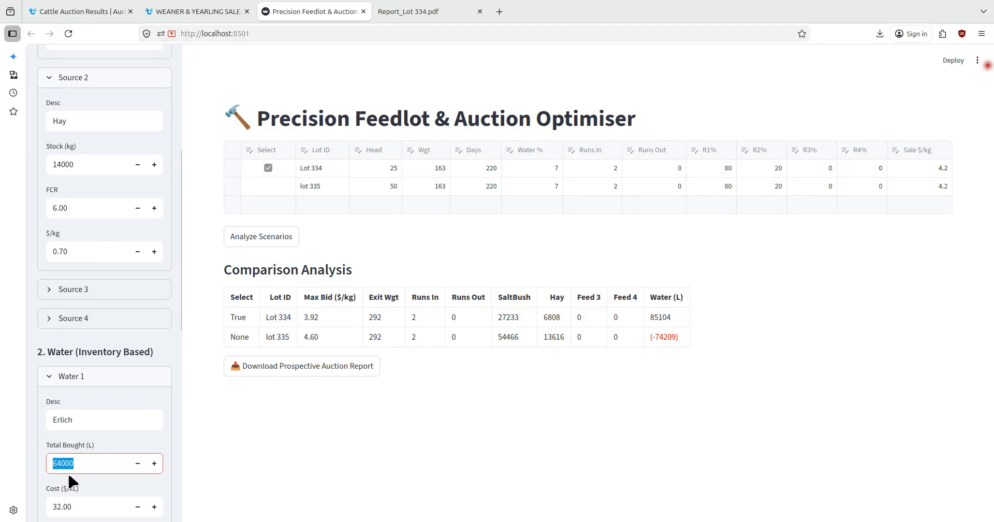
type("128000")
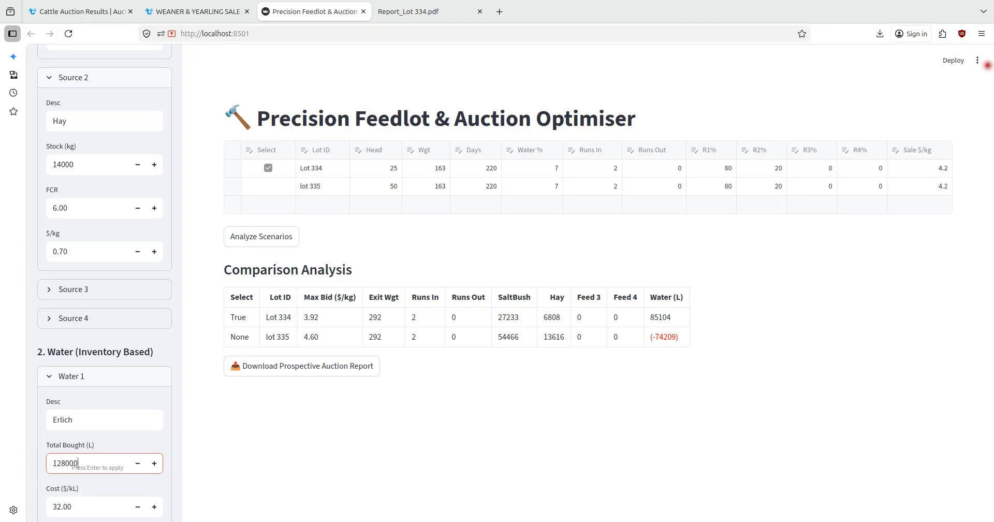
key("Return")
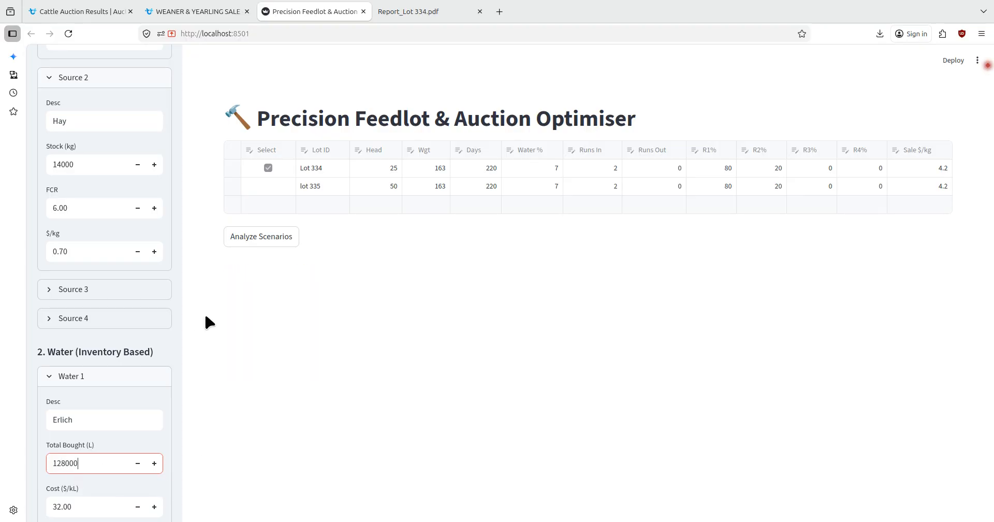
left_click(254, 244)
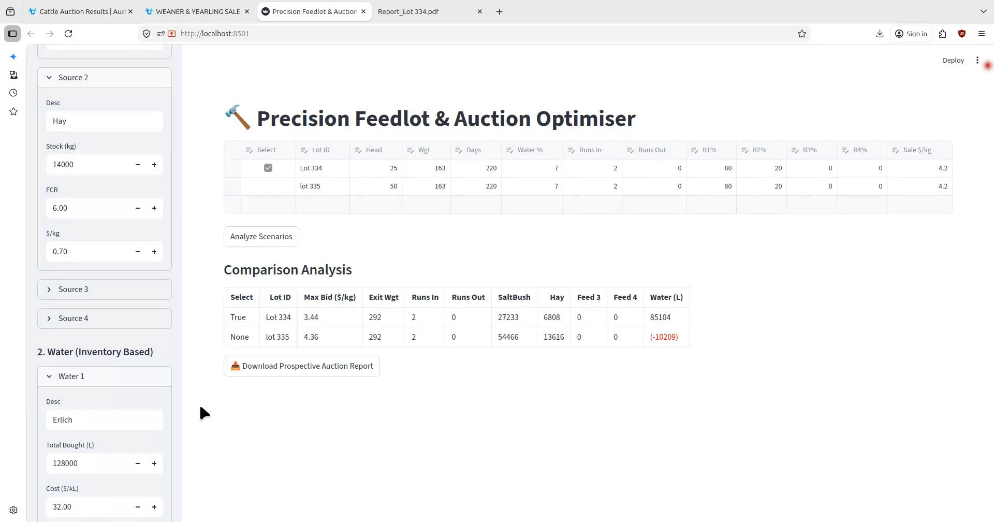
Set the Fisher water source's Total Bought to 45000 L and rerun the scenario analysis
scroll(108, 427, "down", 4)
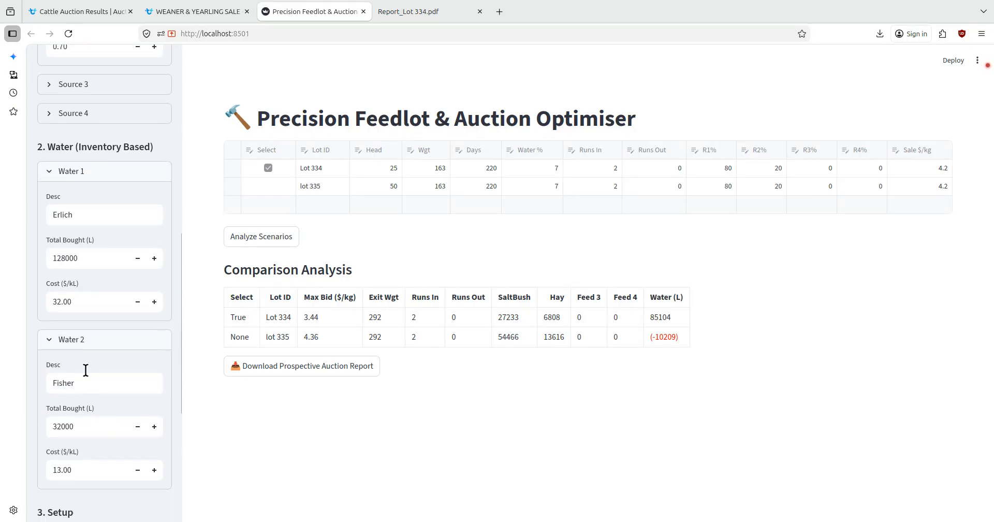
double_click(81, 426)
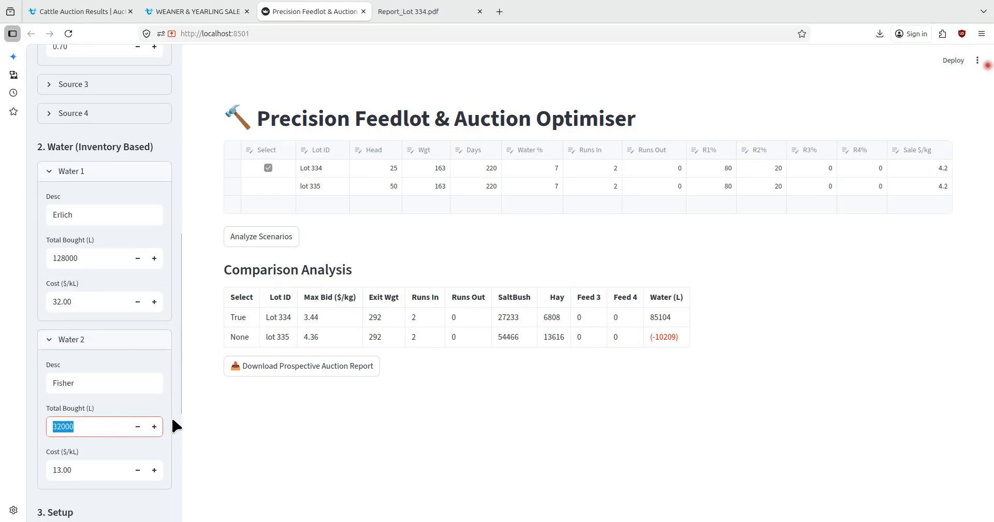
type("45000")
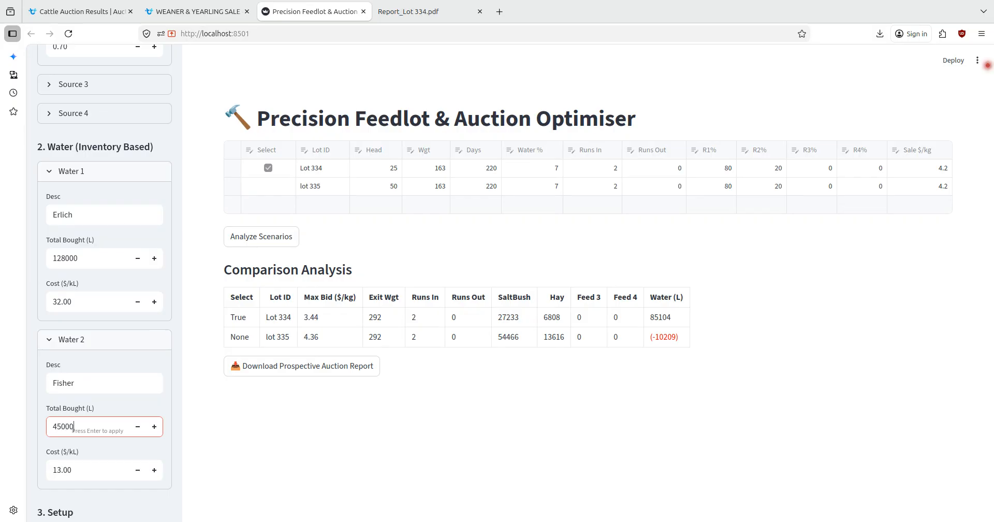
key("Return")
left_click(257, 237)
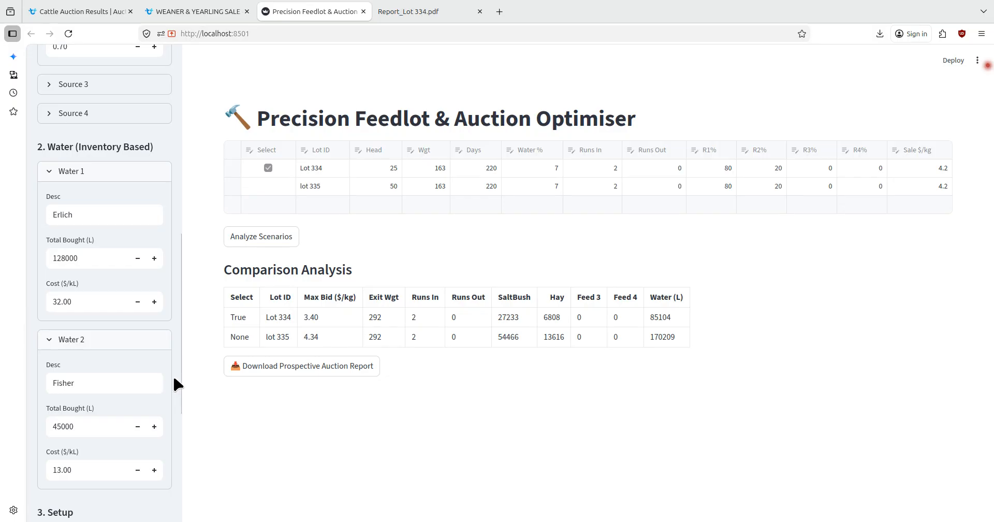
Set the Target Profit to $1600 in the setup section and rerun the scenario analysis
left_click_drag(180, 386, 180, 459)
left_click(190, 425)
left_click(98, 461)
double_click(49, 461)
type("1600")
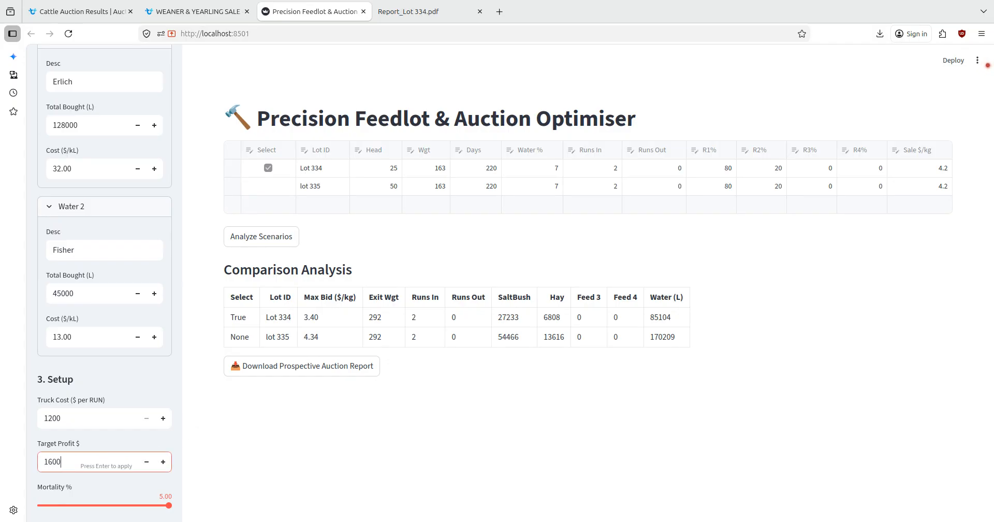
key("Return")
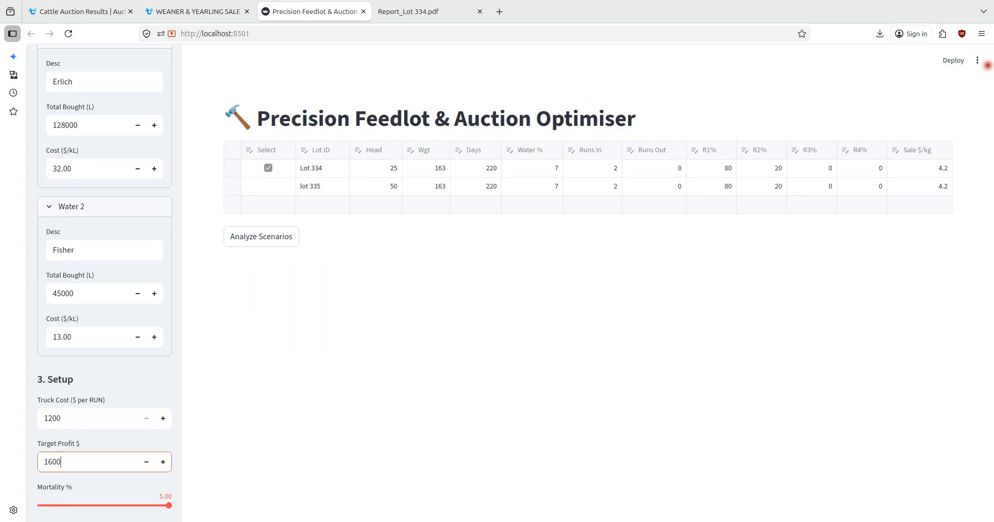
left_click(280, 238)
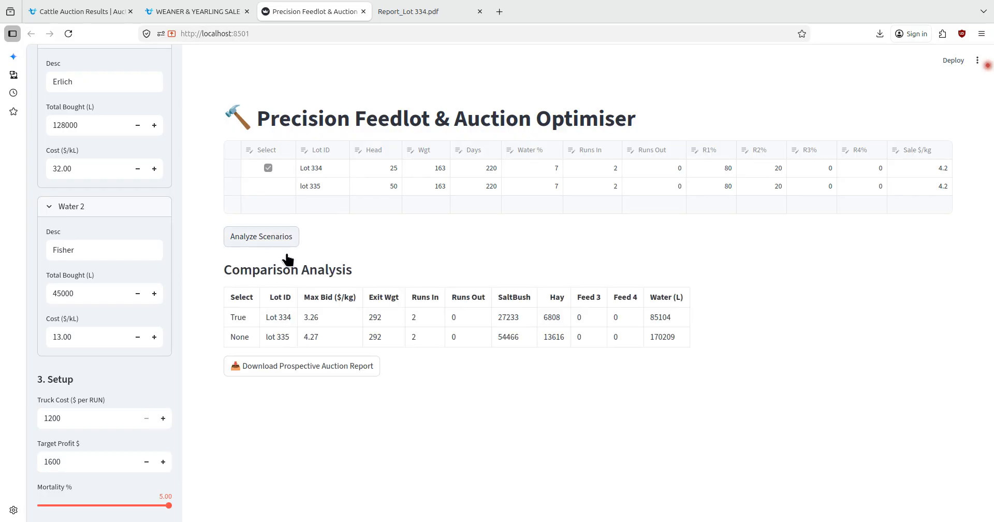
Raise the Target Profit to $2200 and rerun the scenario analysis for both lots
left_click(49, 461)
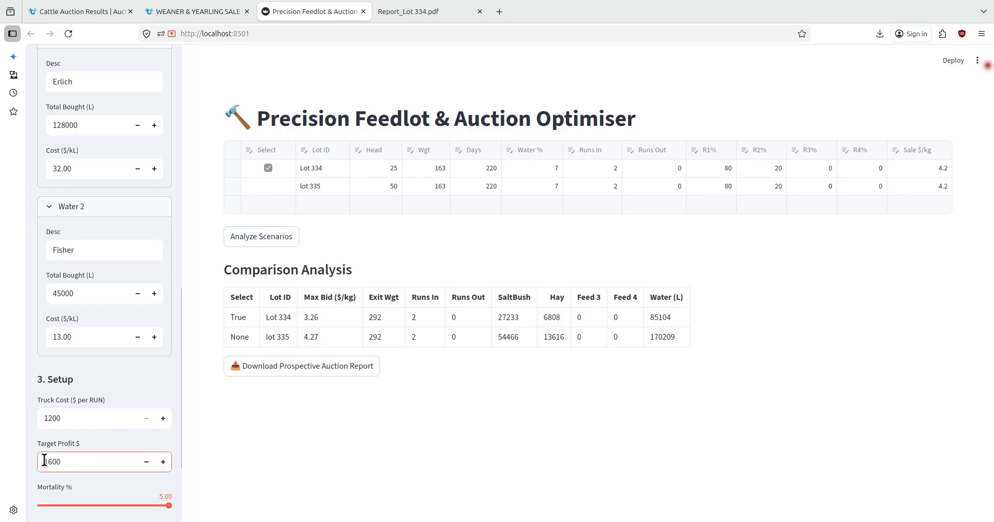
left_click_drag(42, 461, 59, 462)
type("2200")
key("Return")
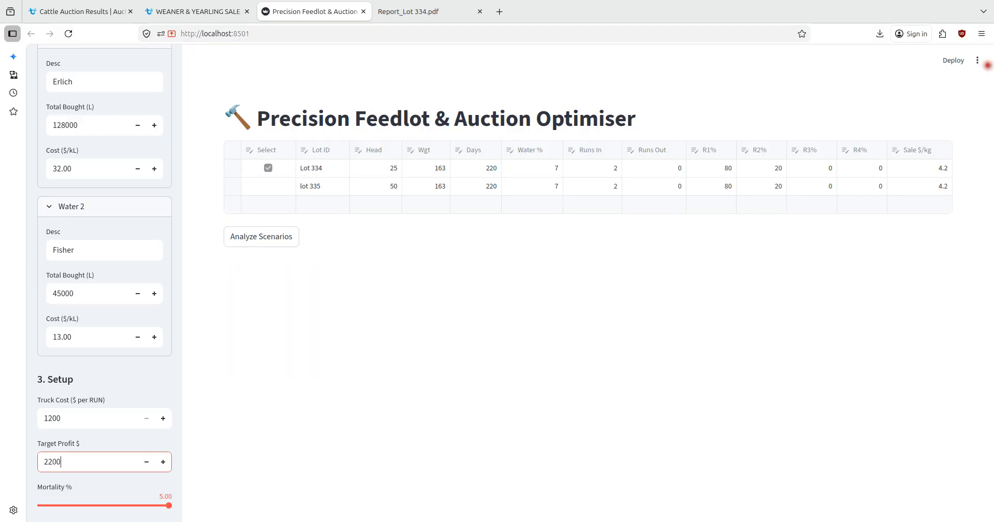
left_click(265, 239)
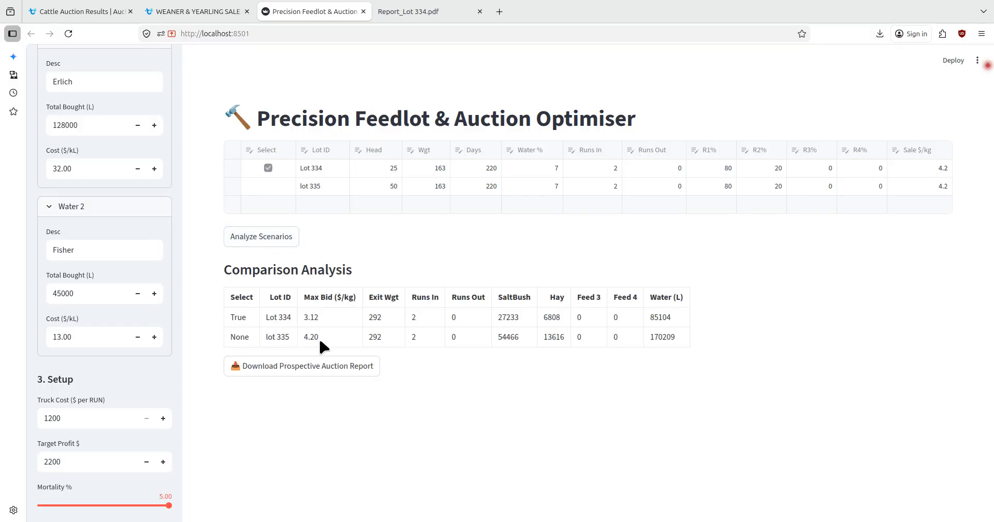
Raise the Target Profit to $3200 and recalculate the maximum bids for both lots
left_click_drag(76, 462, 41, 464)
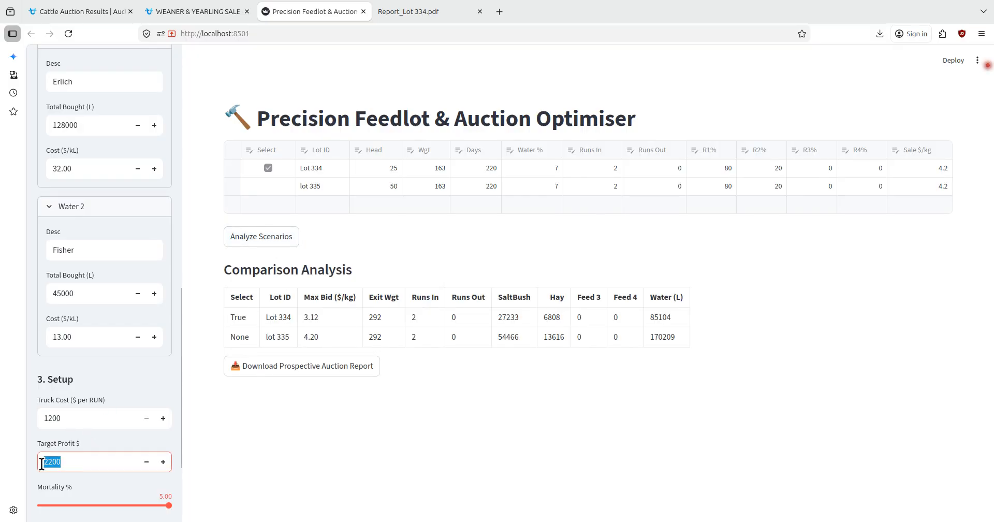
type("3200")
key("Return")
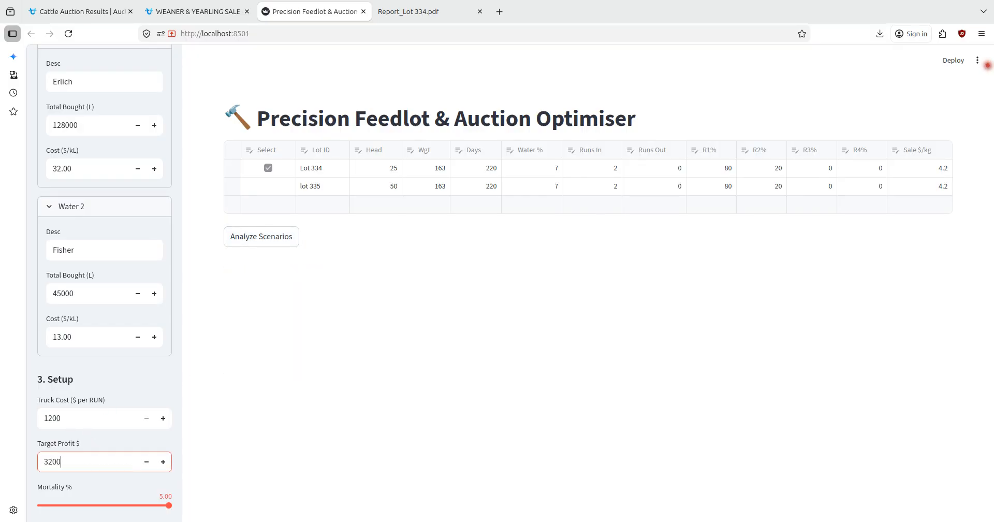
left_click(262, 239)
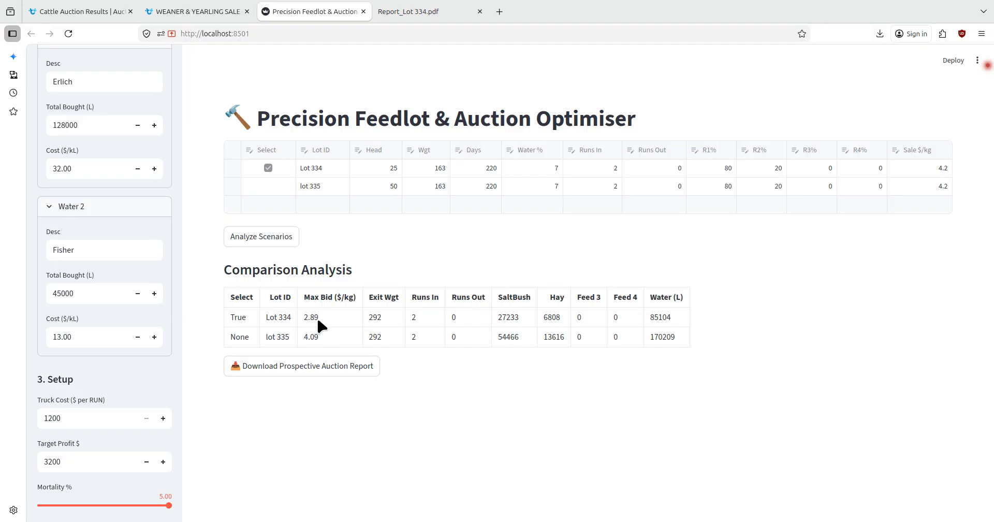
Check Lot 334's maximum bid against its sold price in the weaner and yearling sale results, and return to the optimiser
left_click_drag(319, 317, 309, 319)
left_click(391, 352)
left_click(204, 11)
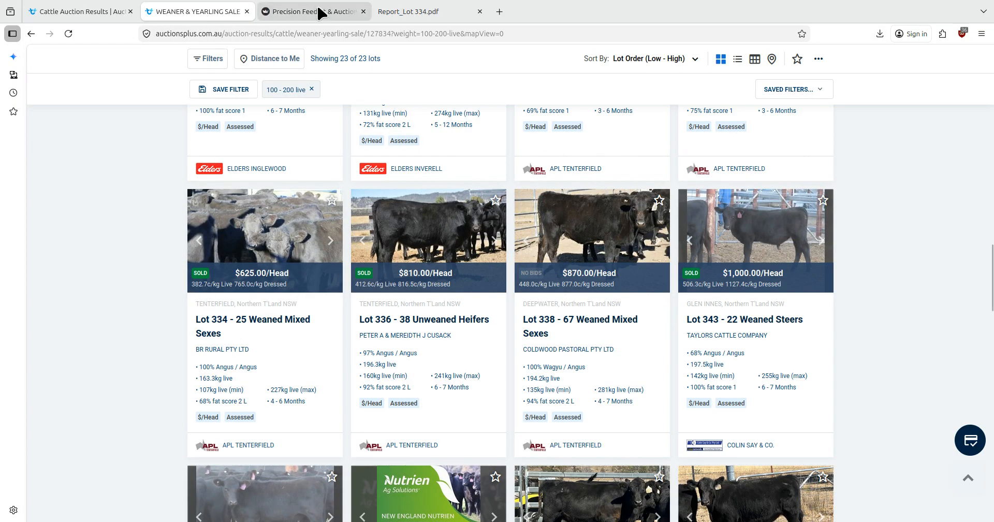
left_click(342, 11)
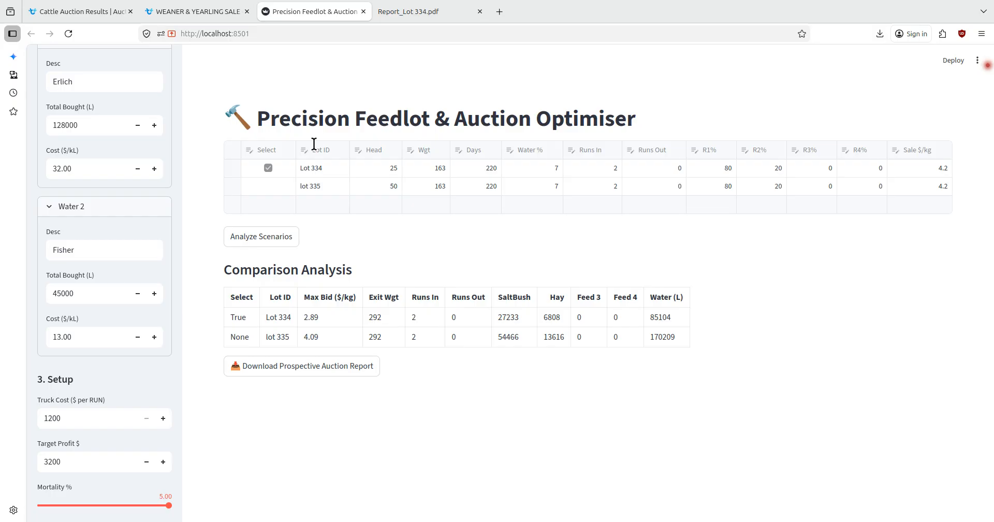
Set the Target Profit to $3600 and rerun the scenario analysis
left_click_drag(76, 457, 19, 458)
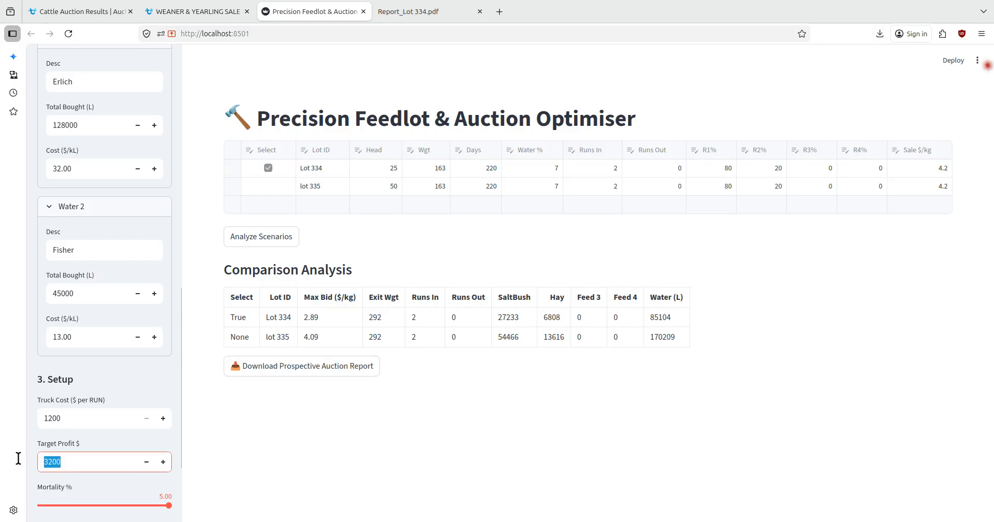
type("3600")
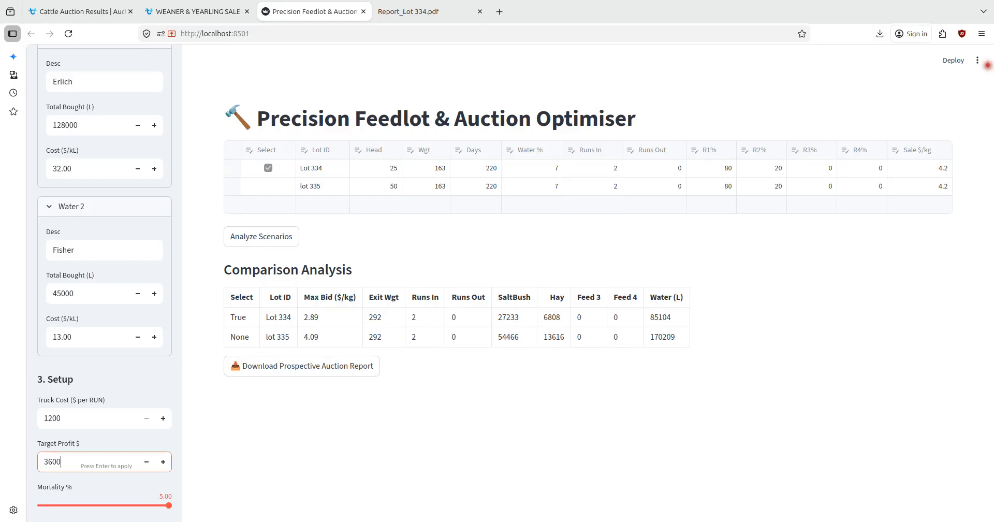
key("Return")
left_click(281, 238)
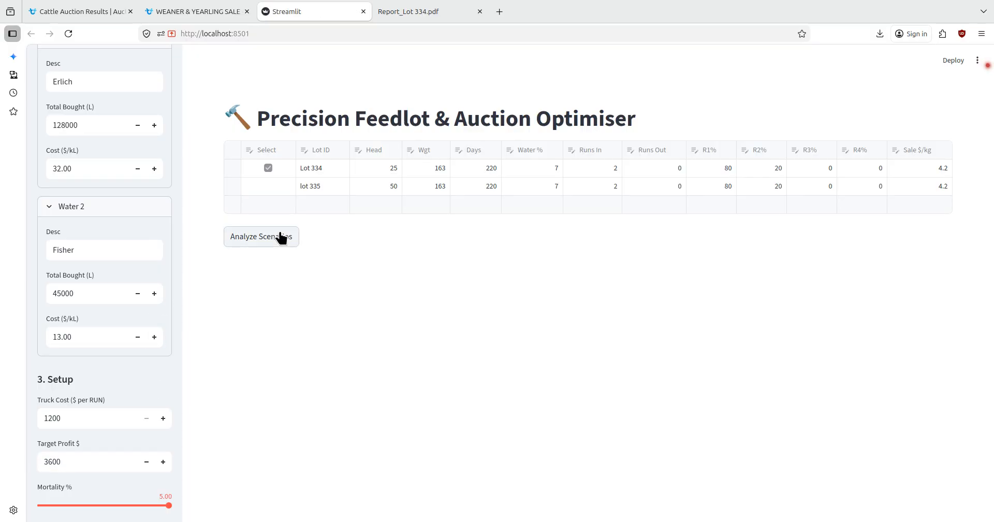
Set the Target Profit to $4000 and rerun the scenario analysis
double_click(91, 459)
type("4000")
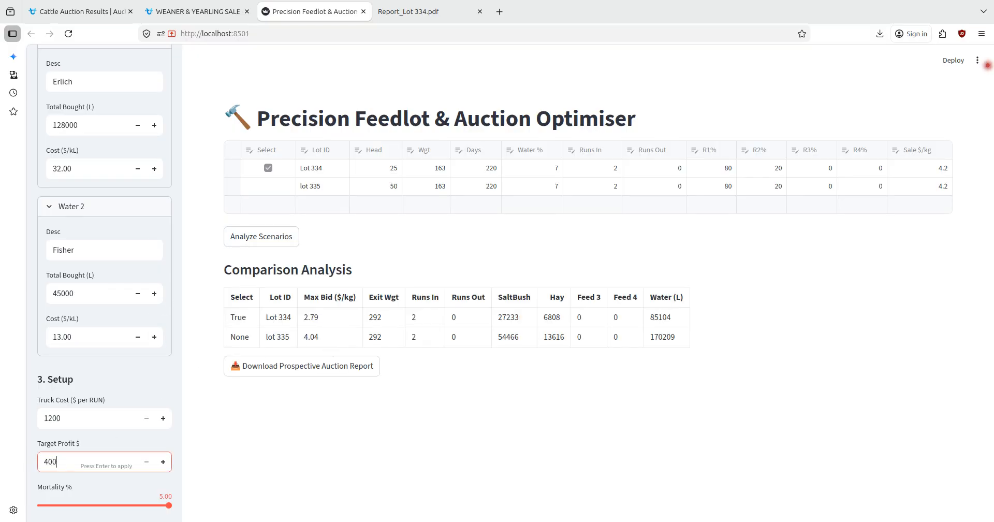
key("Return")
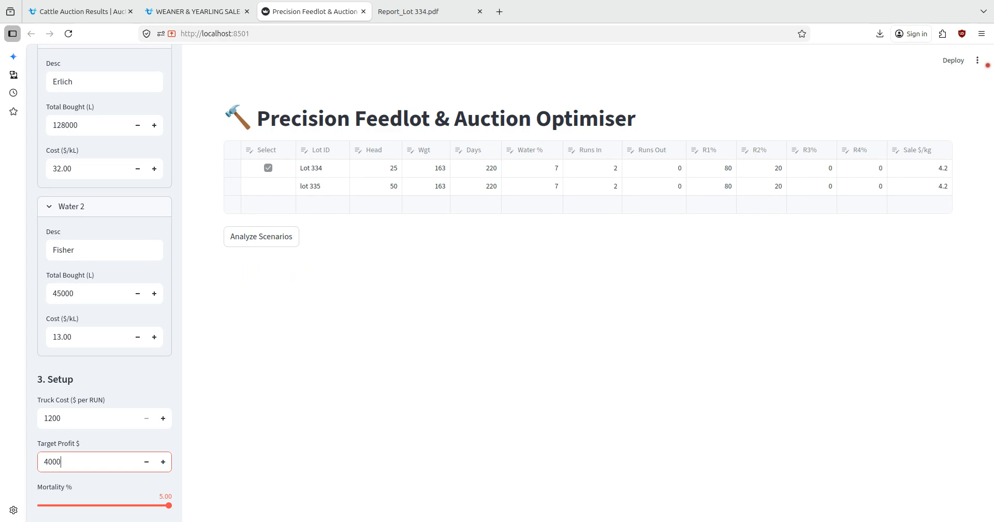
left_click(256, 236)
Set the Target Profit to $4200, rerun the scenario analysis, and compare the maximum bids with the sale results listing
left_click(67, 459)
key("BackSpace")
key("BackSpace")
key("BackSpace")
type("200")
key("Return")
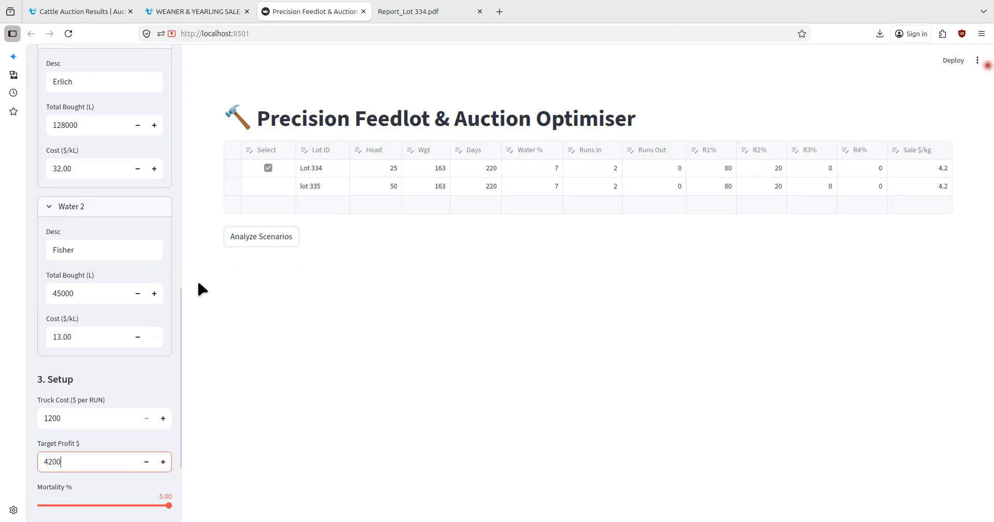
left_click(286, 243)
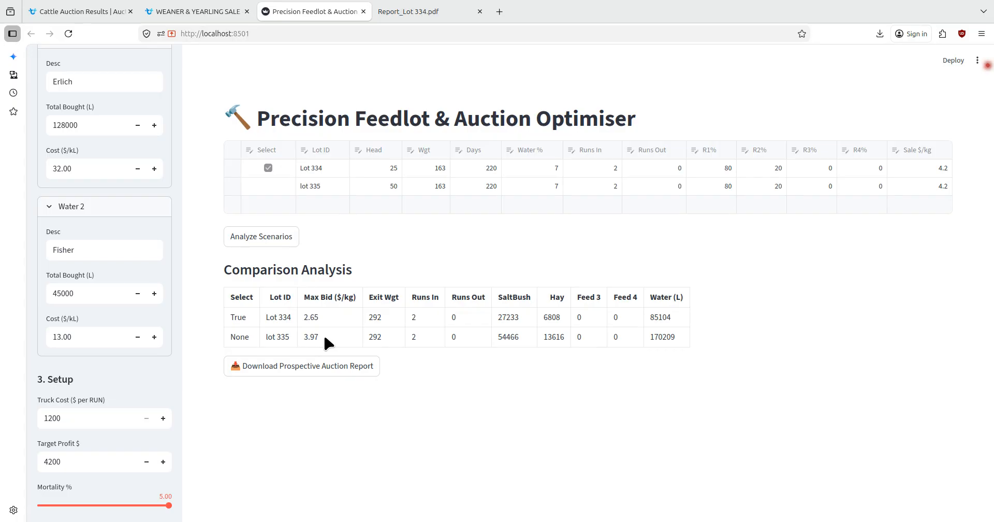
left_click(223, 16)
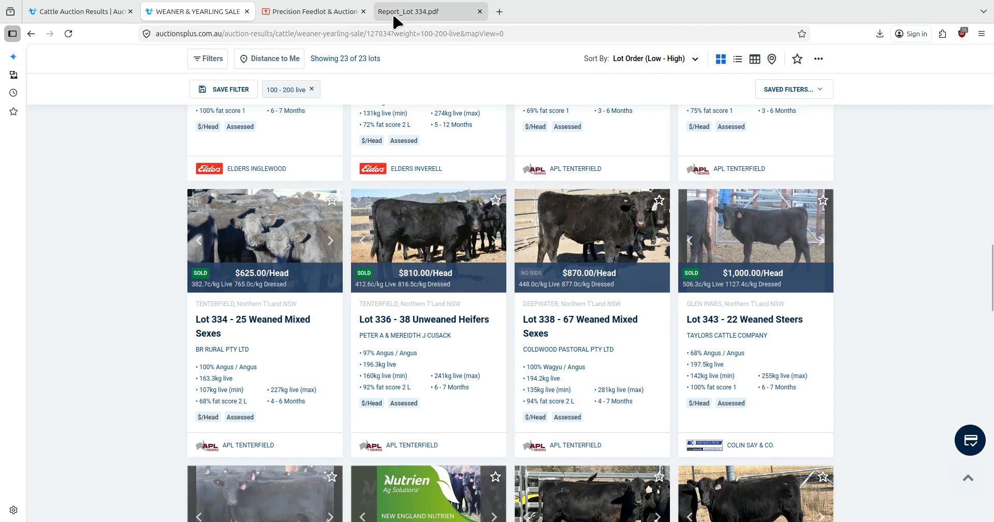
left_click(305, 12)
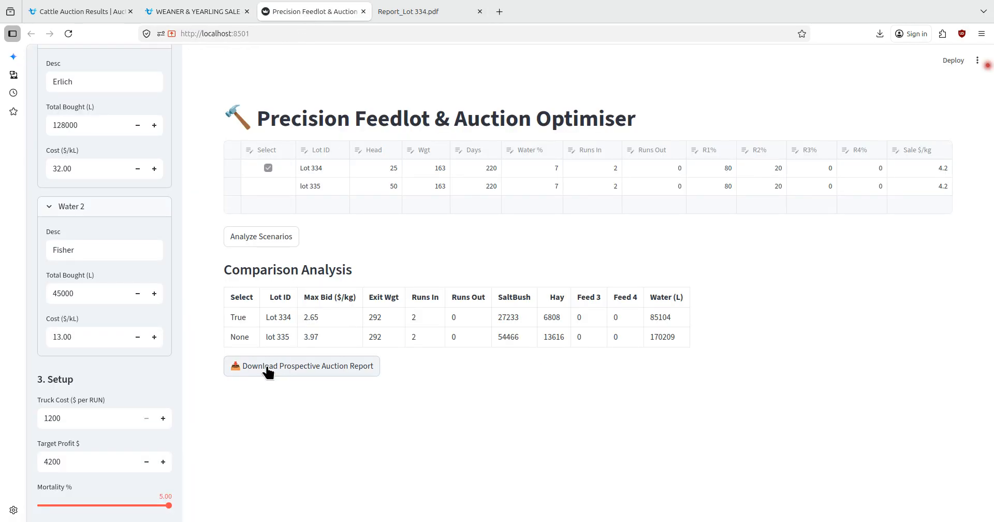
Select lot 335 instead of Lot 334, rerun the scenario analysis and download lot 335's Prospective Auction Report
left_click(268, 168)
left_click(268, 186)
left_click(271, 234)
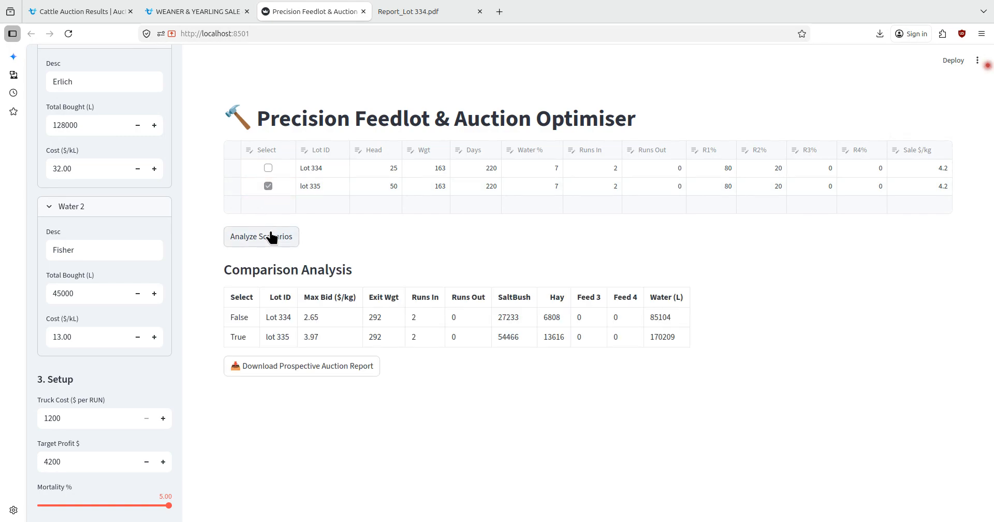
left_click(296, 368)
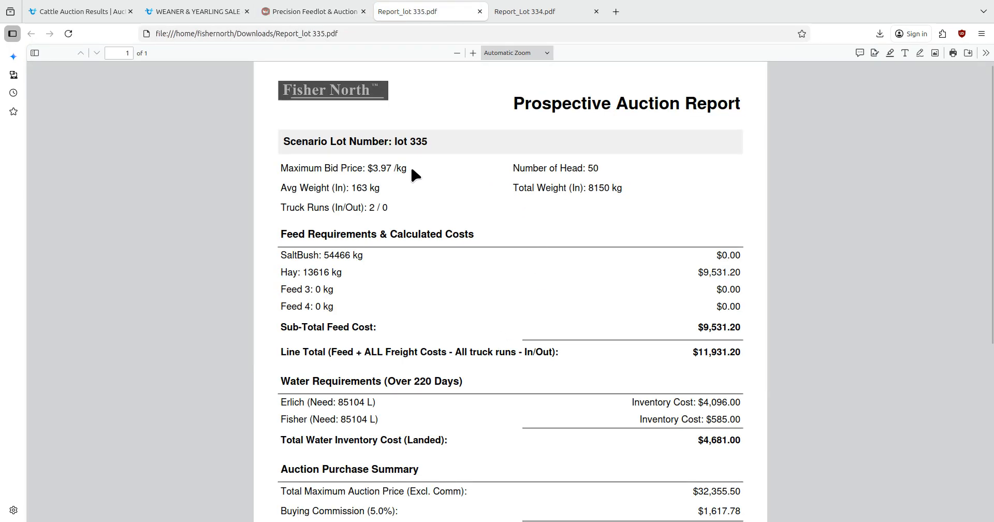
Examine lot 335's report for its maximum bid price, total incoming weight, feed and water costs, and total herd weight at sale
double_click(415, 140)
left_click(407, 173)
left_click_drag(588, 188, 610, 190)
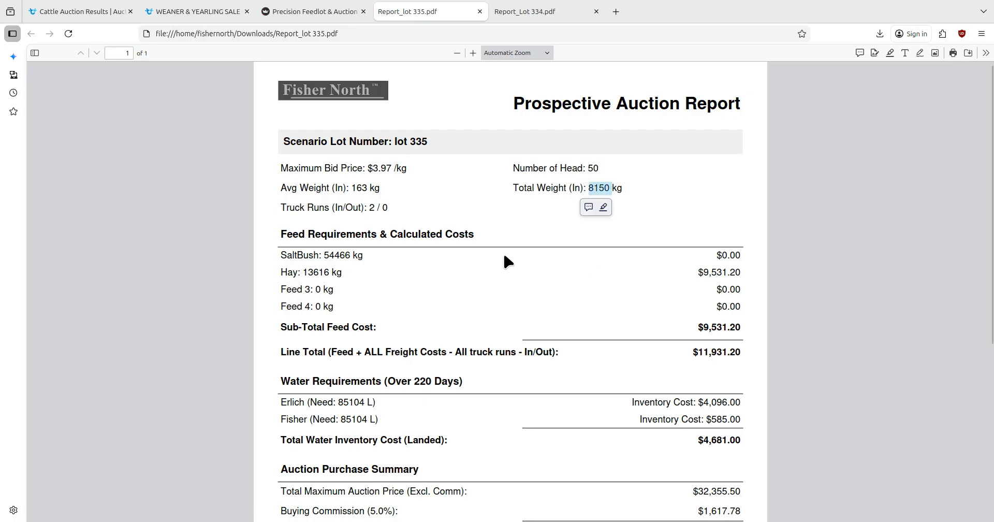
left_click(511, 229)
scroll(500, 272, "down", 2)
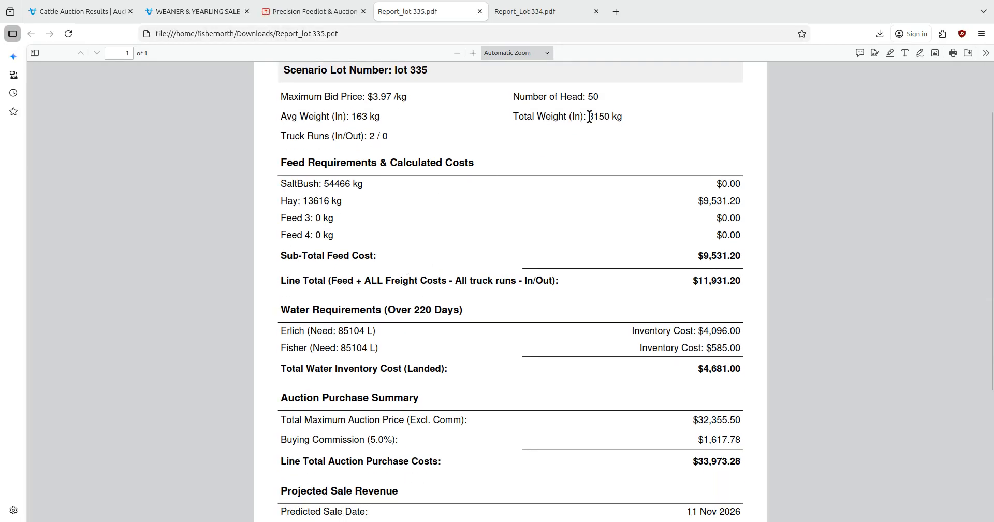
scroll(501, 295, "down", 5)
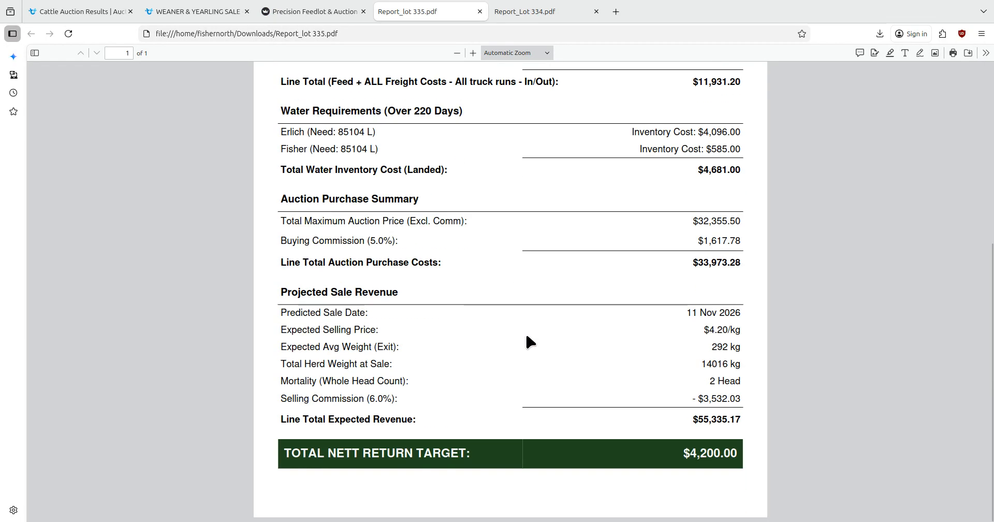
double_click(704, 363)
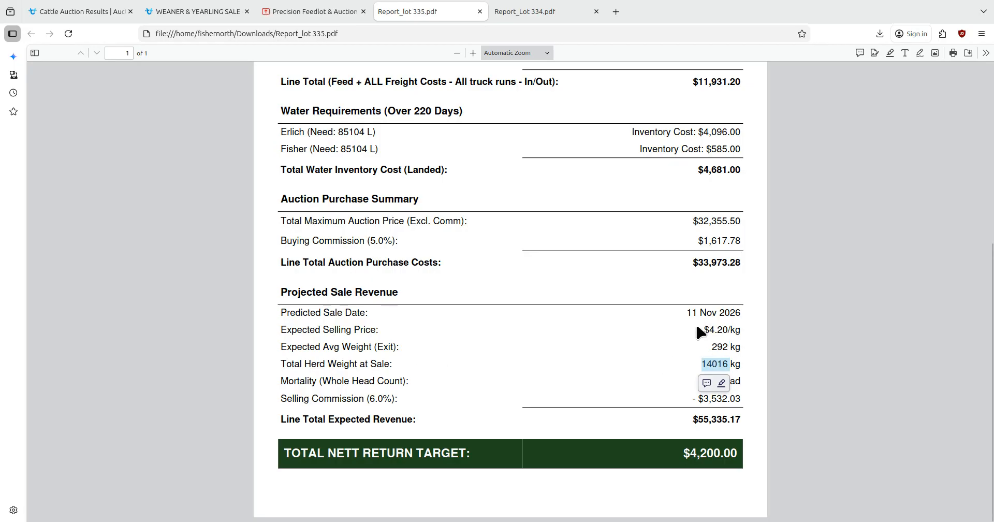
Examine lot 335's total nett return target and review its report from the maximum bid price through the projected sale revenue
left_click(658, 365)
left_click_drag(681, 452, 741, 458)
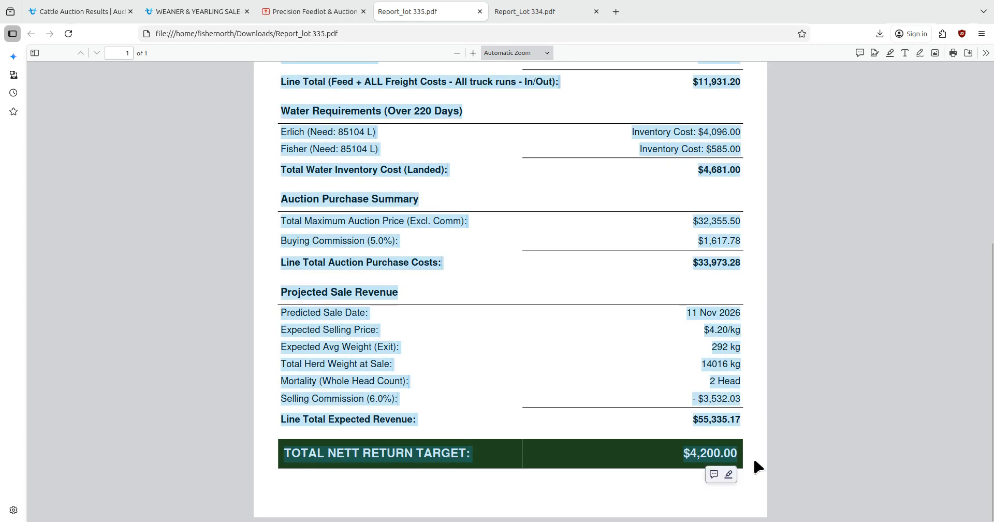
left_click(738, 489)
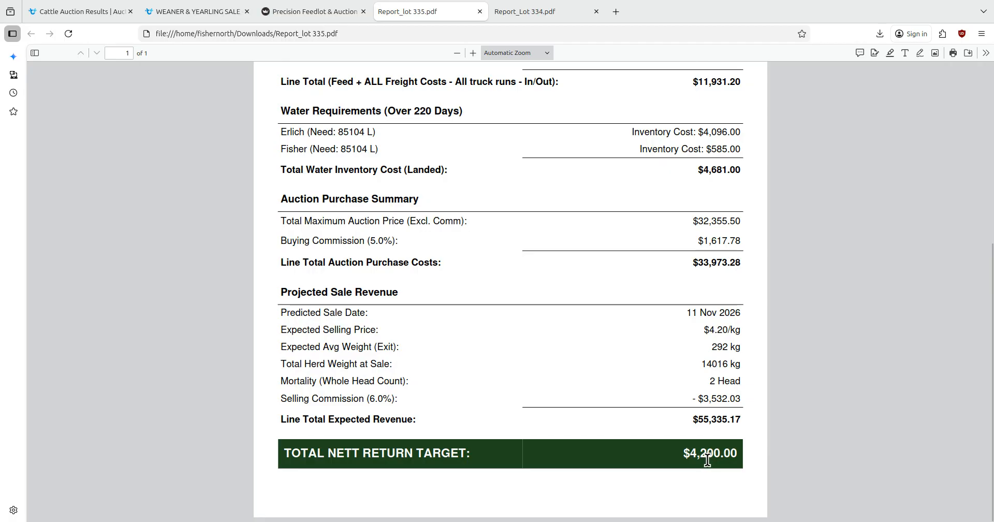
scroll(590, 313, "up", 5)
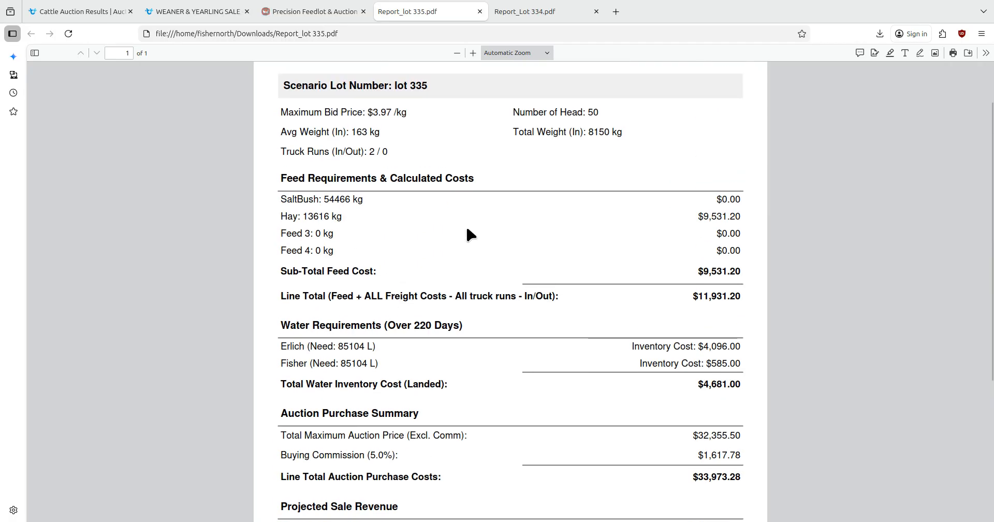
scroll(352, 264, "down", 3)
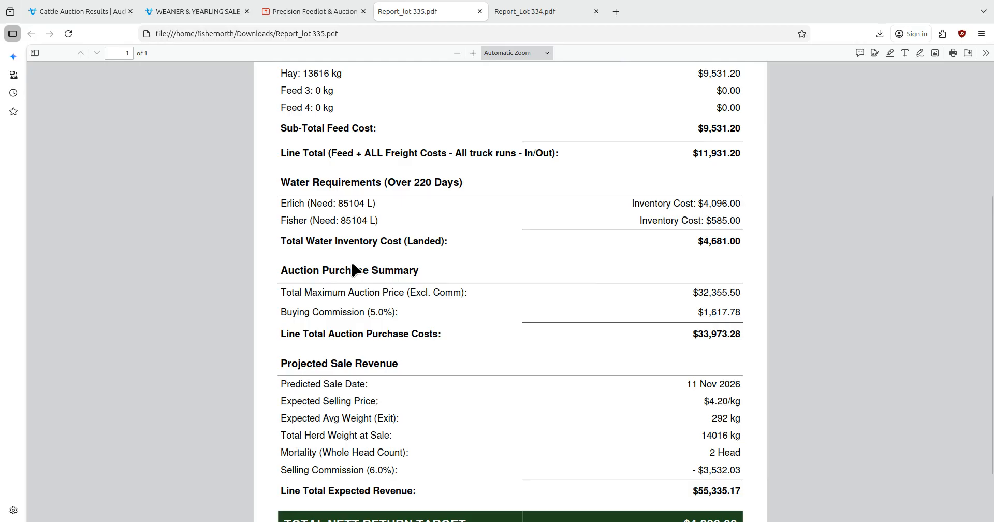
scroll(361, 381, "down", 2)
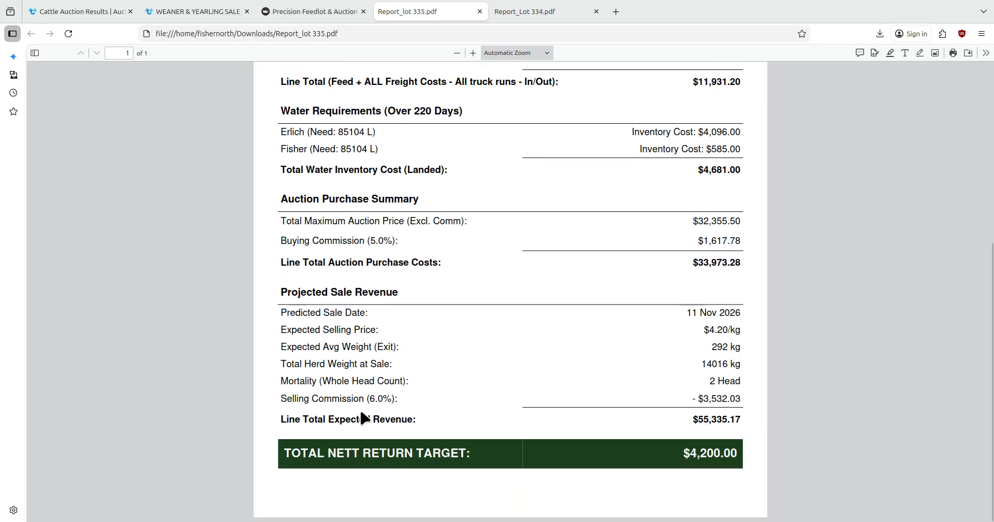
scroll(345, 175, "up", 5)
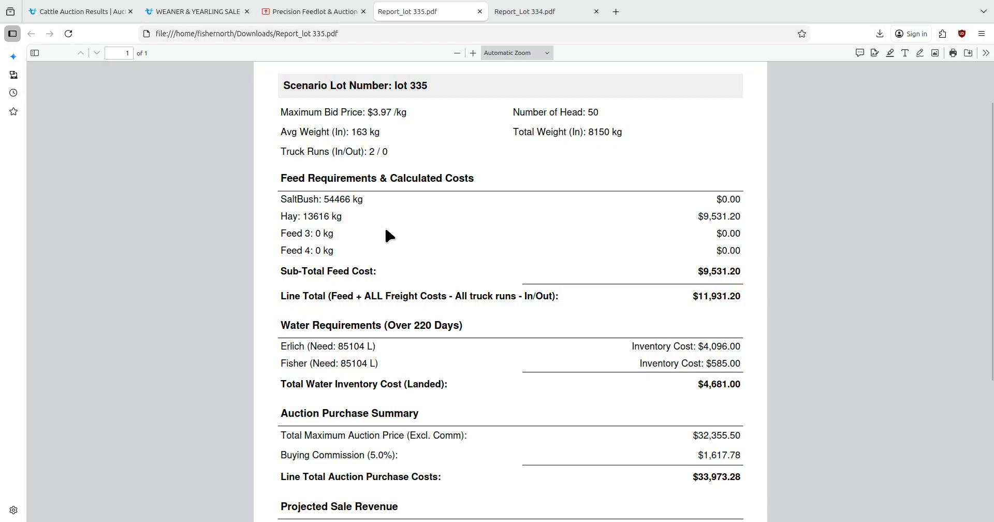
scroll(384, 224, "up", 2)
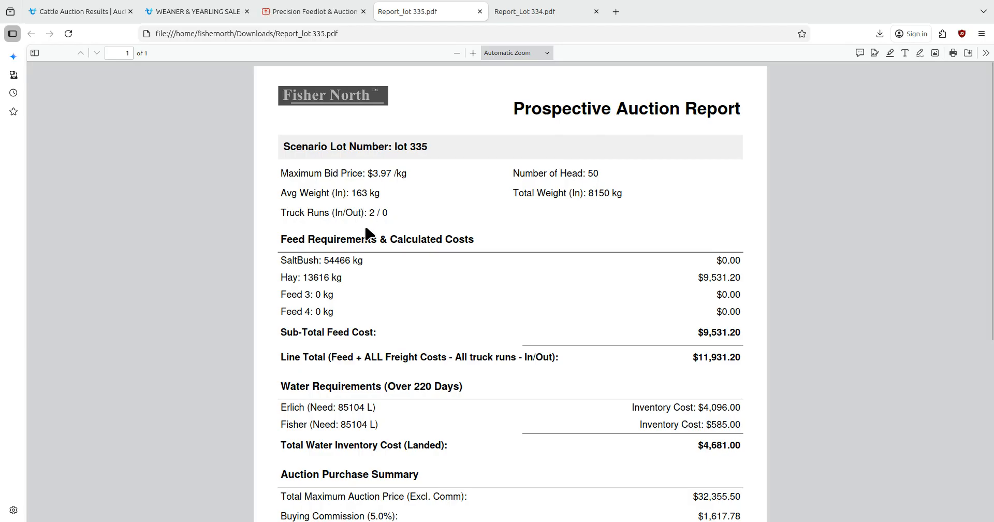
scroll(359, 303, "down", 3)
scroll(361, 313, "down", 3)
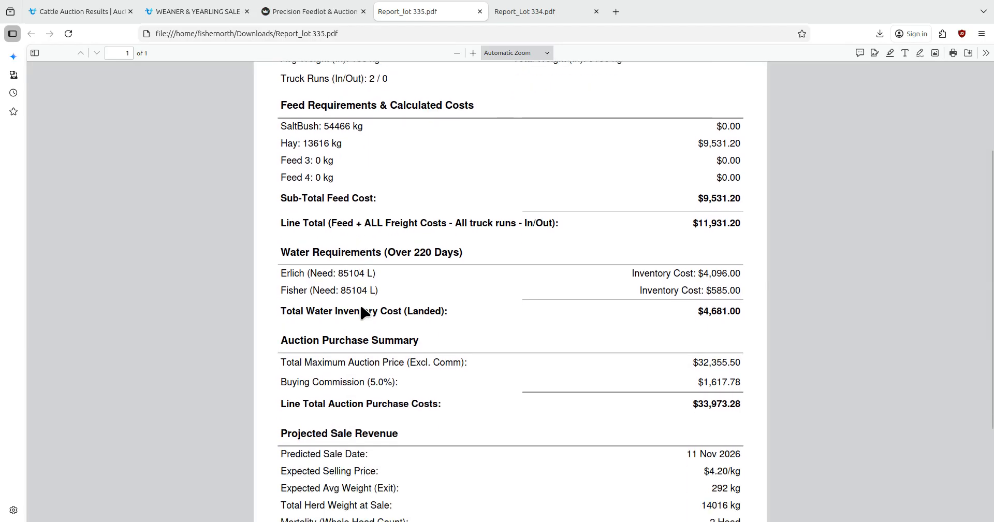
scroll(360, 305, "down", 3)
scroll(361, 305, "down", 3)
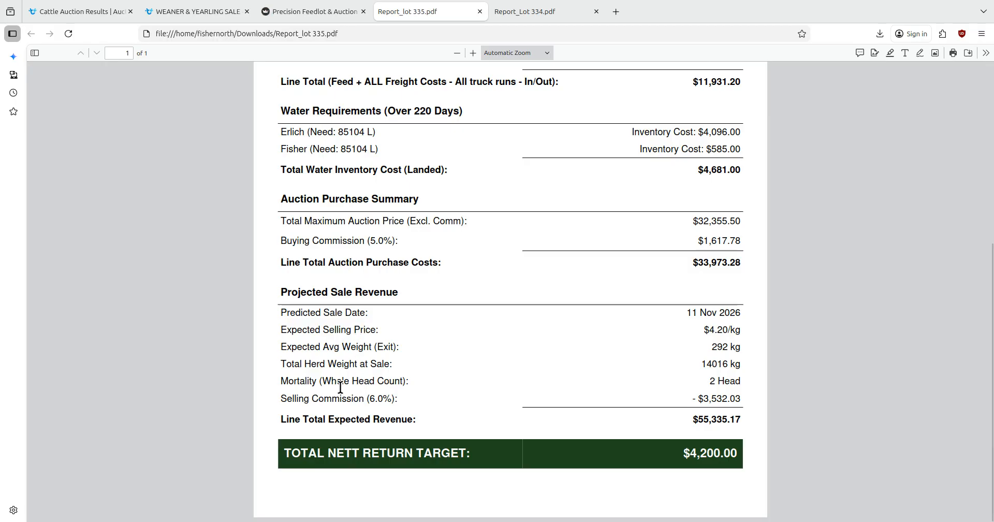
Highlight the number of days in the Water Requirements heading and relate that period to the report's total nett return target
double_click(416, 111)
scroll(461, 205, "up", 1)
scroll(461, 205, "up", 3)
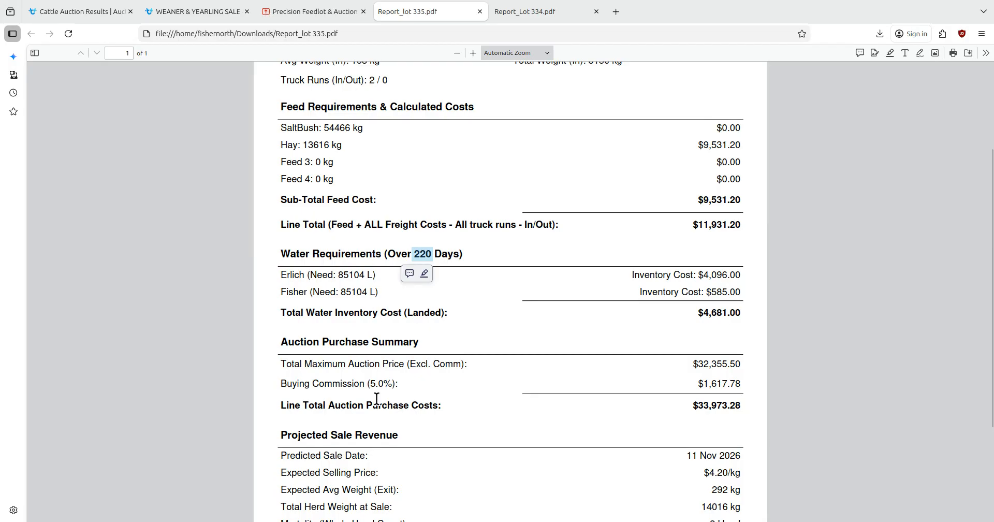
left_click(468, 246)
left_click_drag(433, 254, 413, 255)
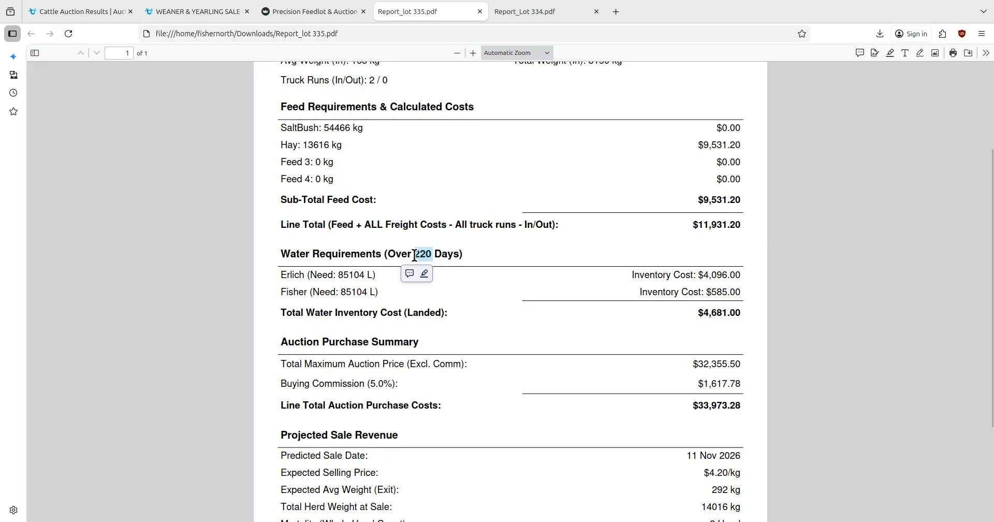
left_click(476, 254)
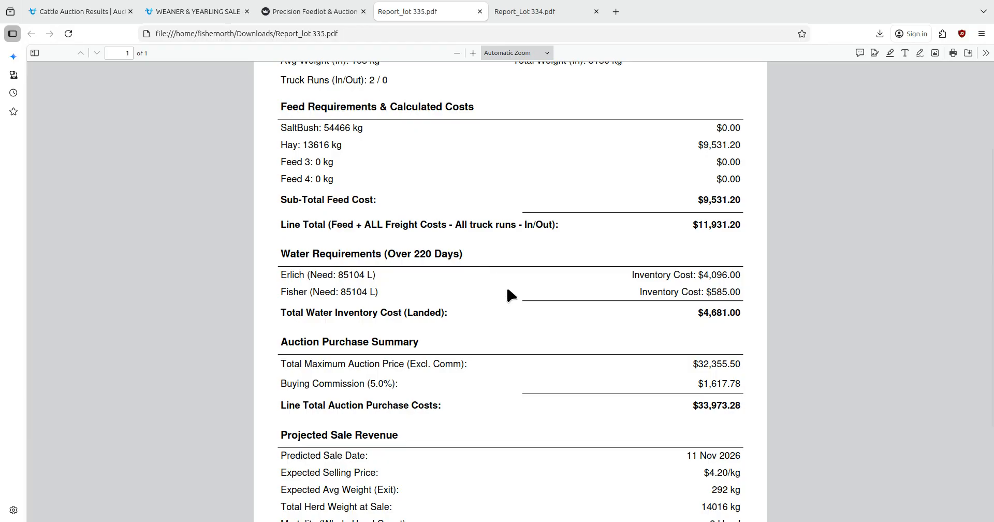
scroll(480, 290, "down", 3)
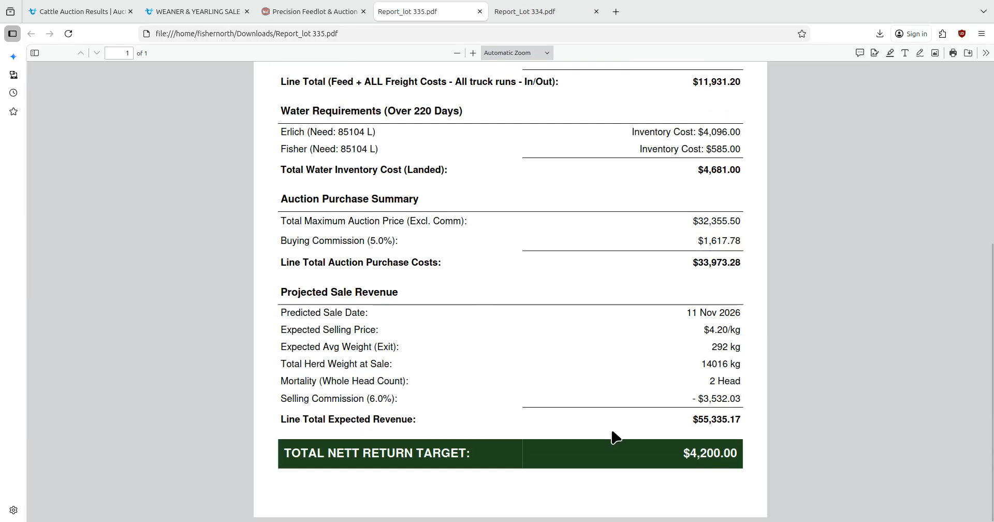
scroll(477, 197, "up", 1)
left_click_drag(436, 182, 414, 184)
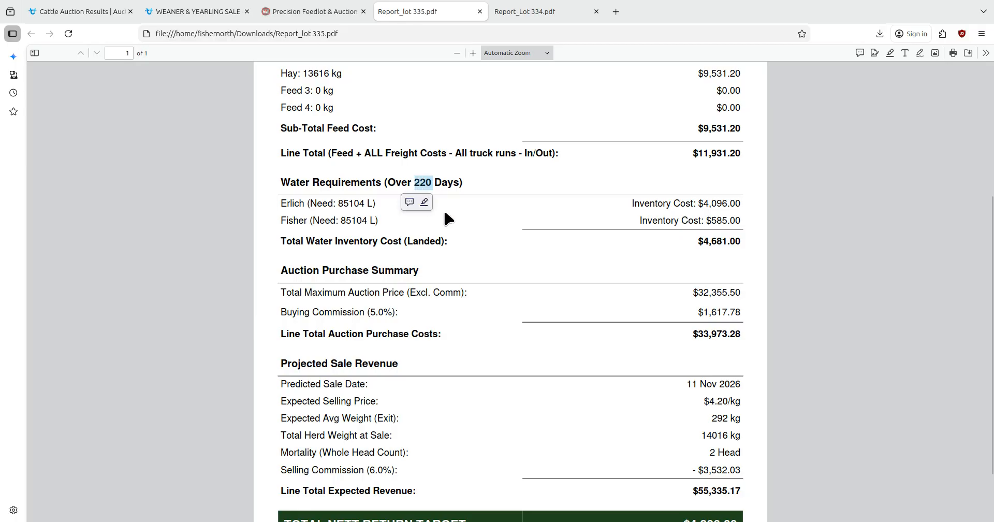
left_click(468, 182)
scroll(672, 414, "down", 2)
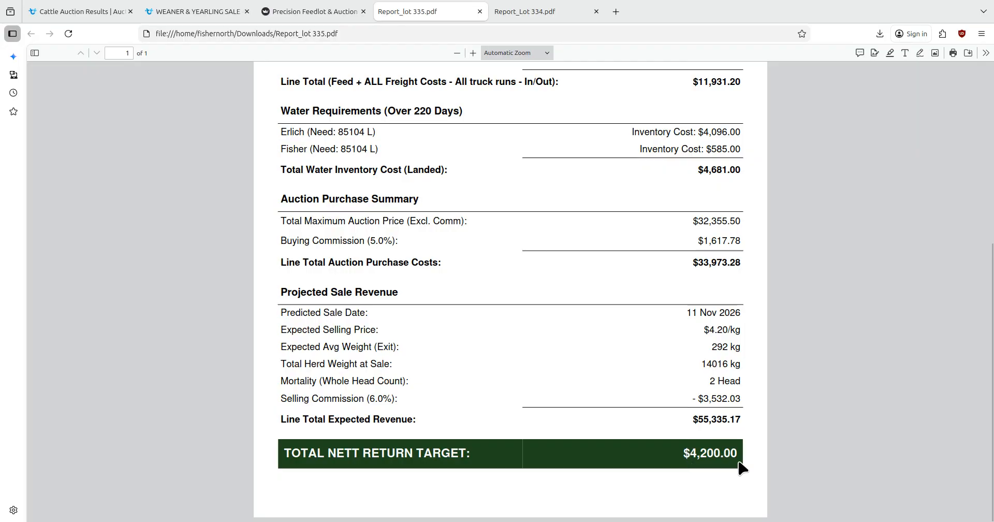
scroll(507, 263, "up", 2)
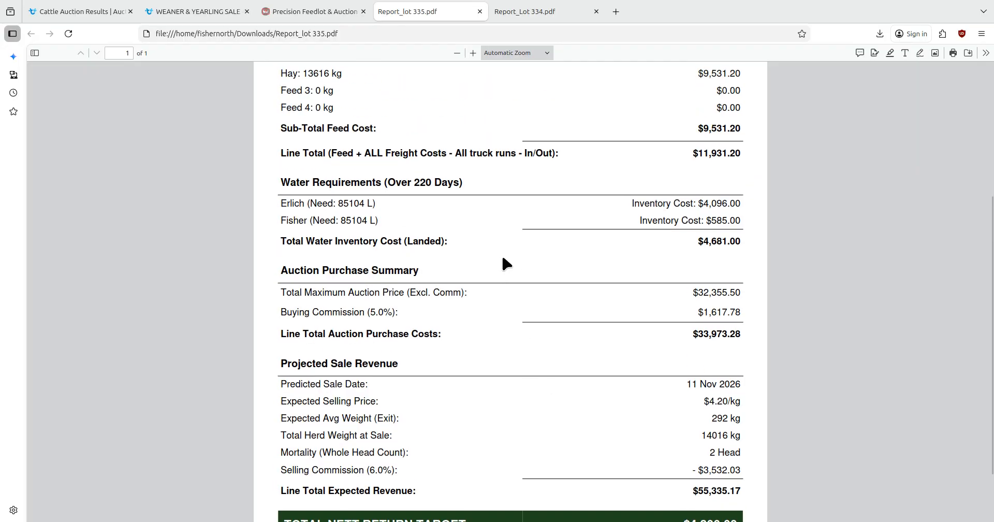
scroll(501, 252, "up", 6)
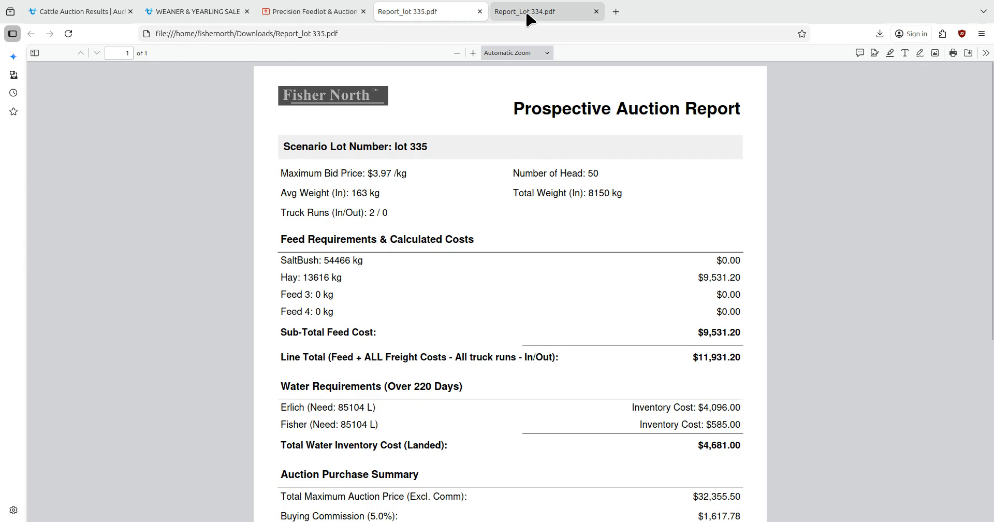
Return to the Precision Feedlot & Auction Optimiser and review its water, setup and feed inputs
left_click(315, 10)
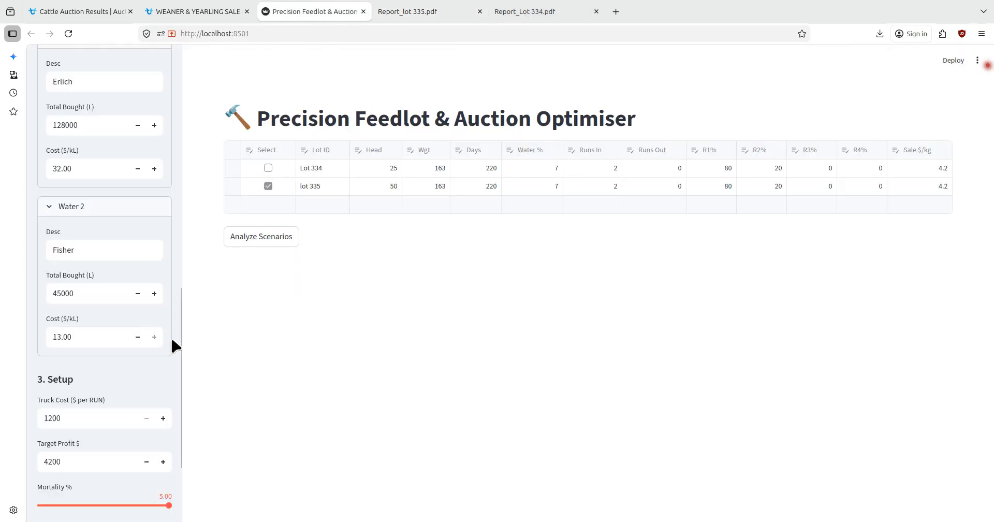
scroll(175, 331, "down", 3)
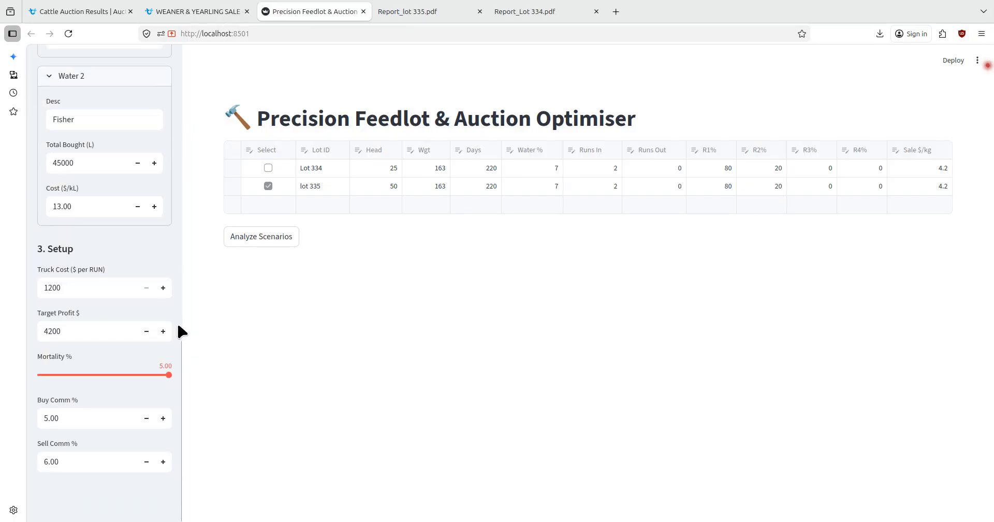
scroll(178, 327, "up", 10)
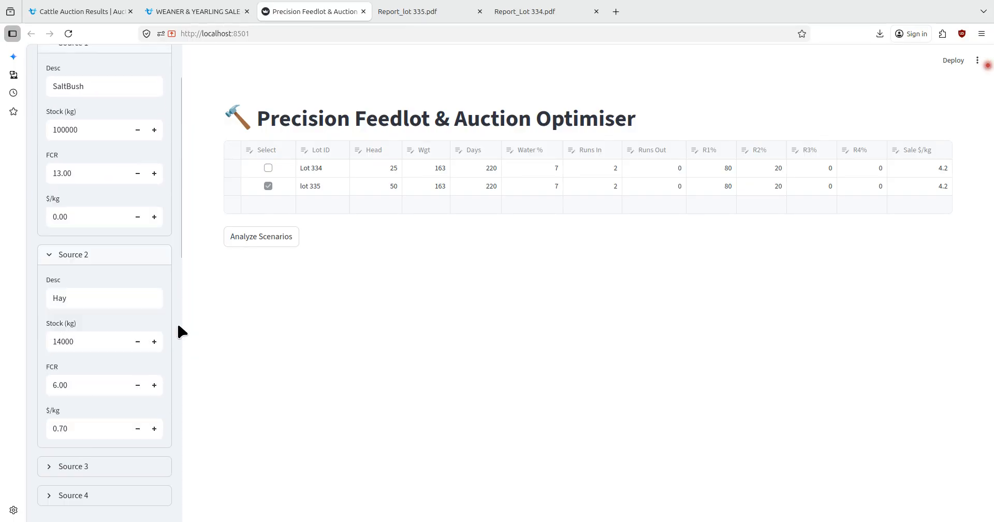
scroll(178, 326, "up", 2)
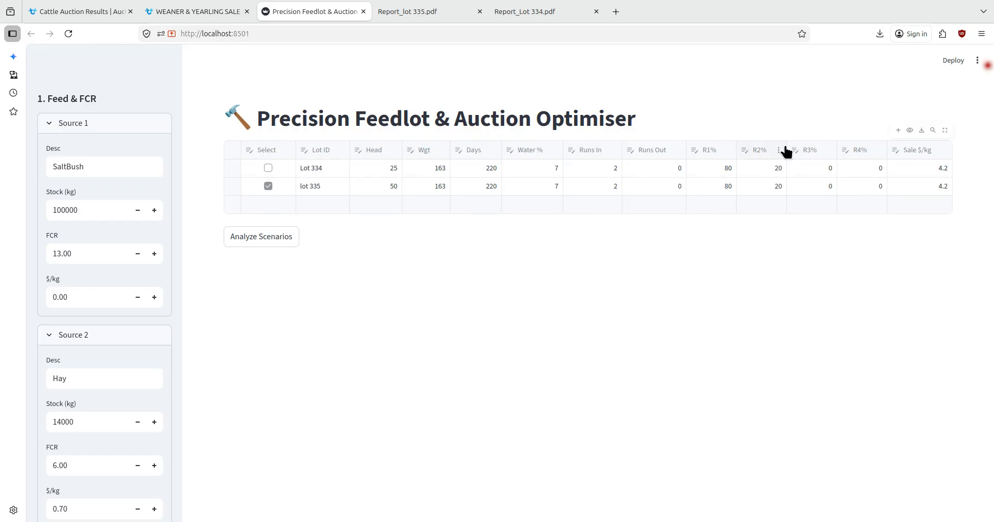